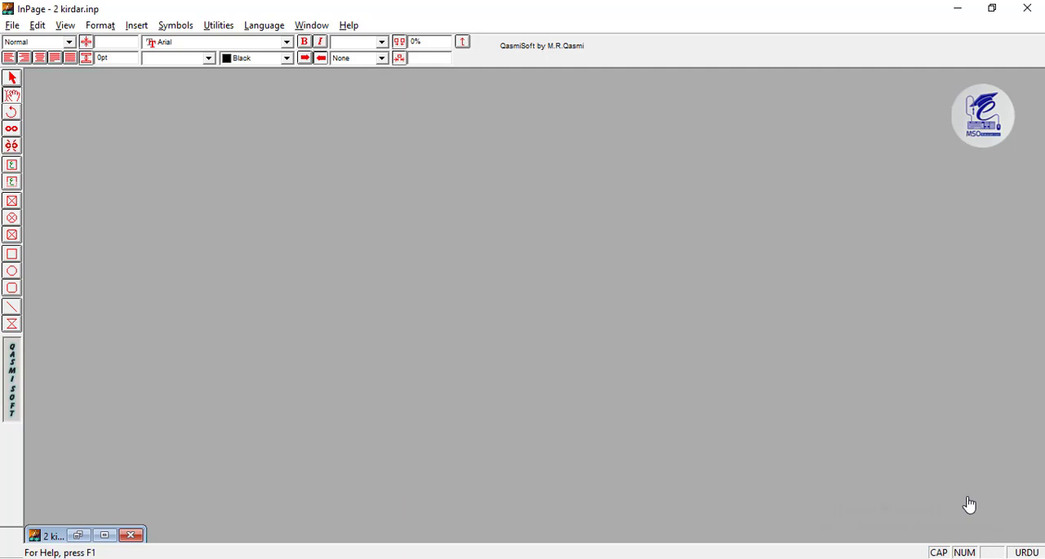
click(11, 27)
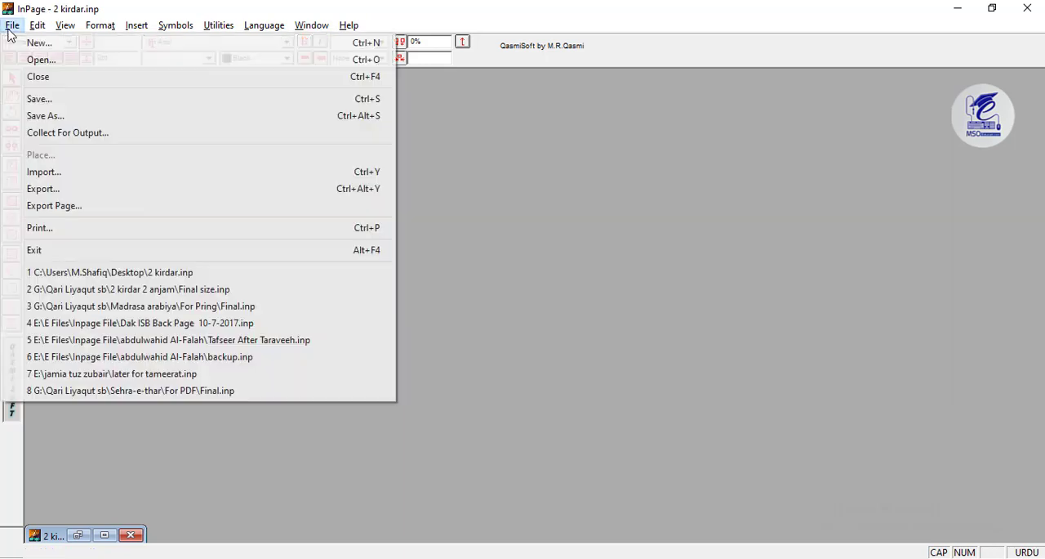
click(31, 40)
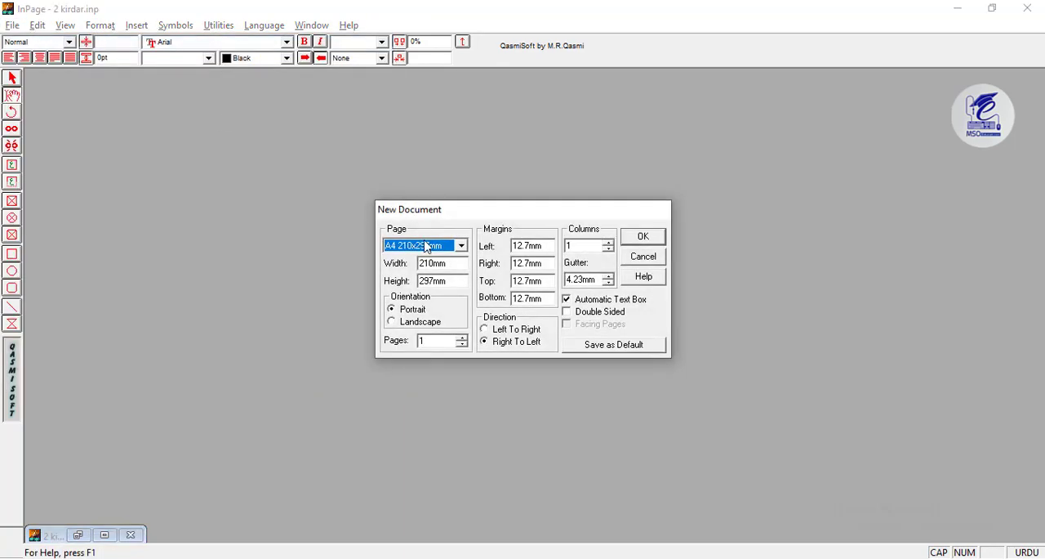
drag(468, 212, 476, 185)
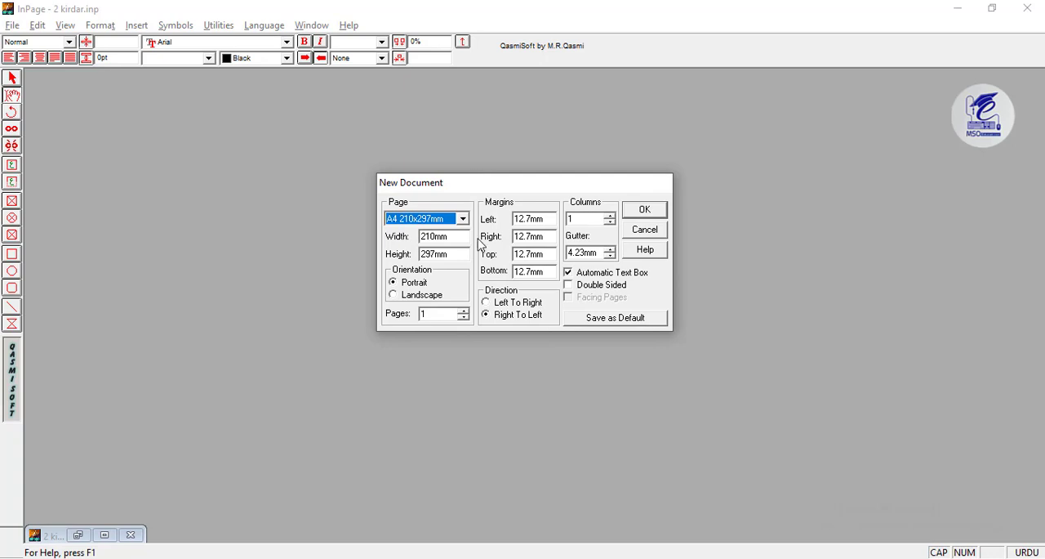
drag(476, 194, 461, 199)
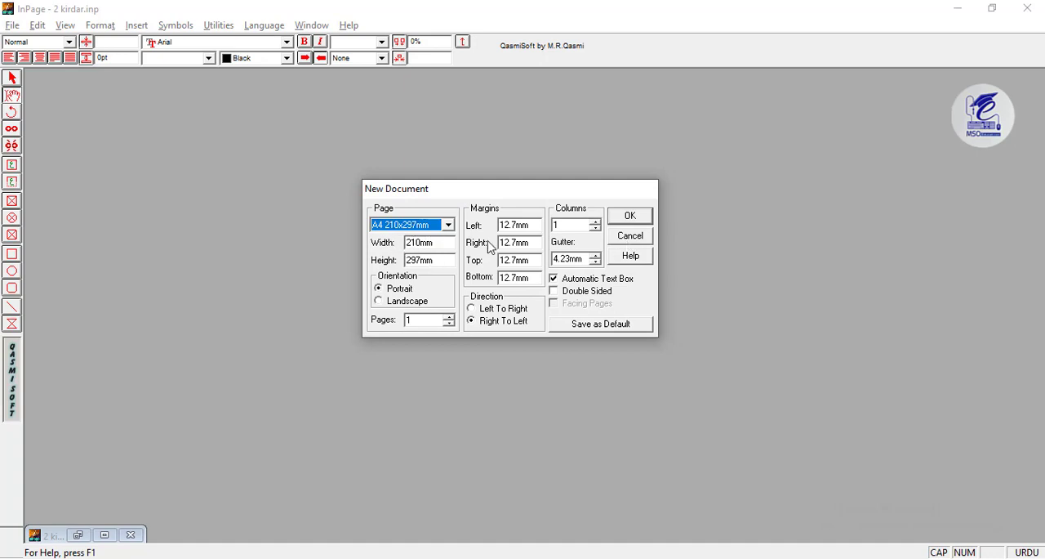
drag(452, 243, 392, 249)
click(432, 227)
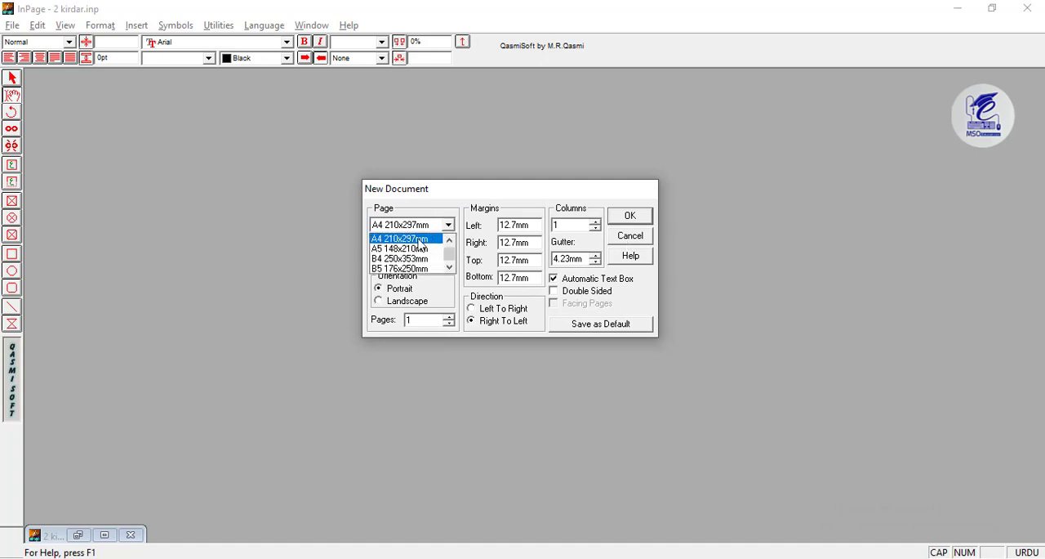
scroll(449, 254, down, 4)
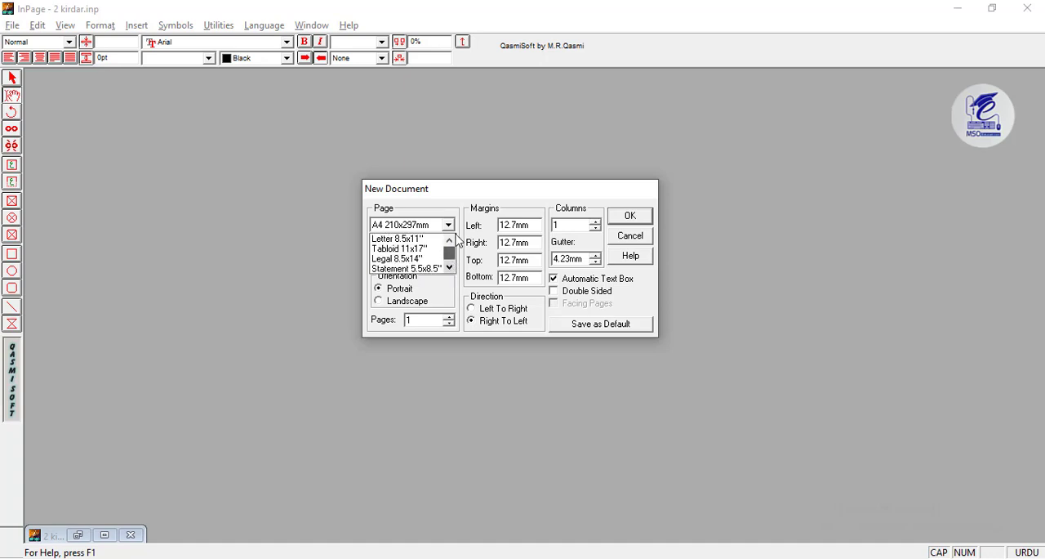
click(422, 267)
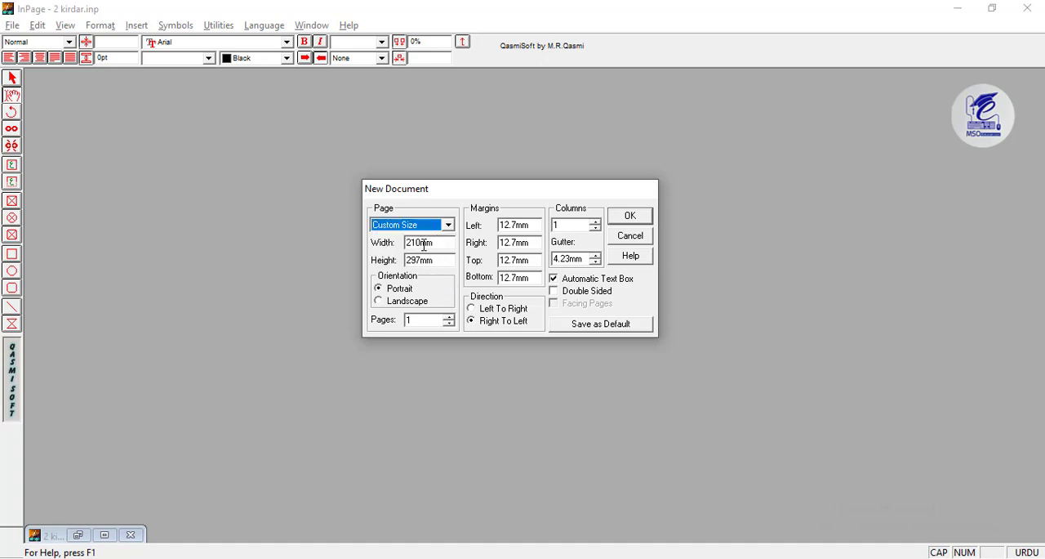
click(636, 237)
- Close the open document 2 kirdar.inp
click(12, 26)
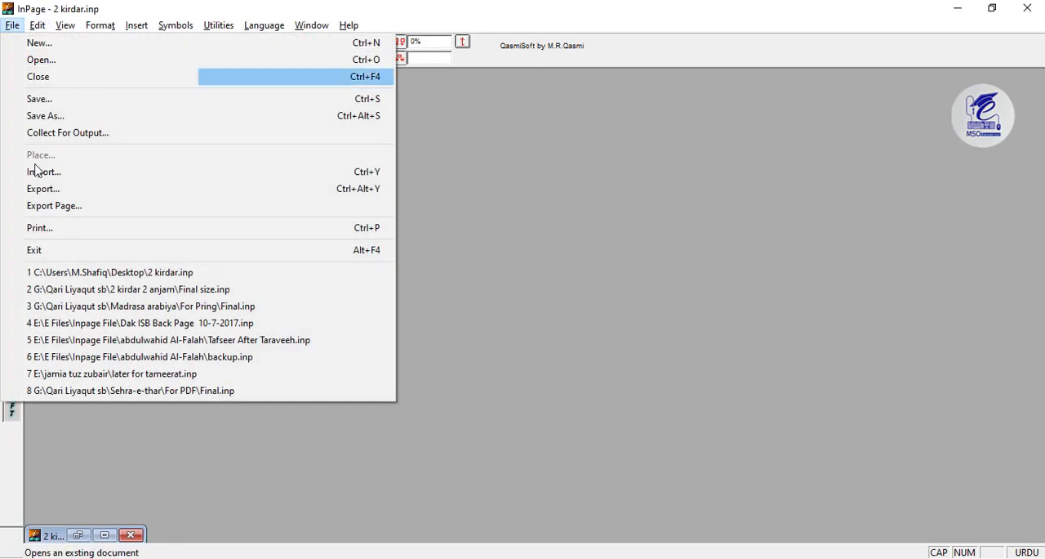
click(37, 77)
click(12, 25)
click(37, 44)
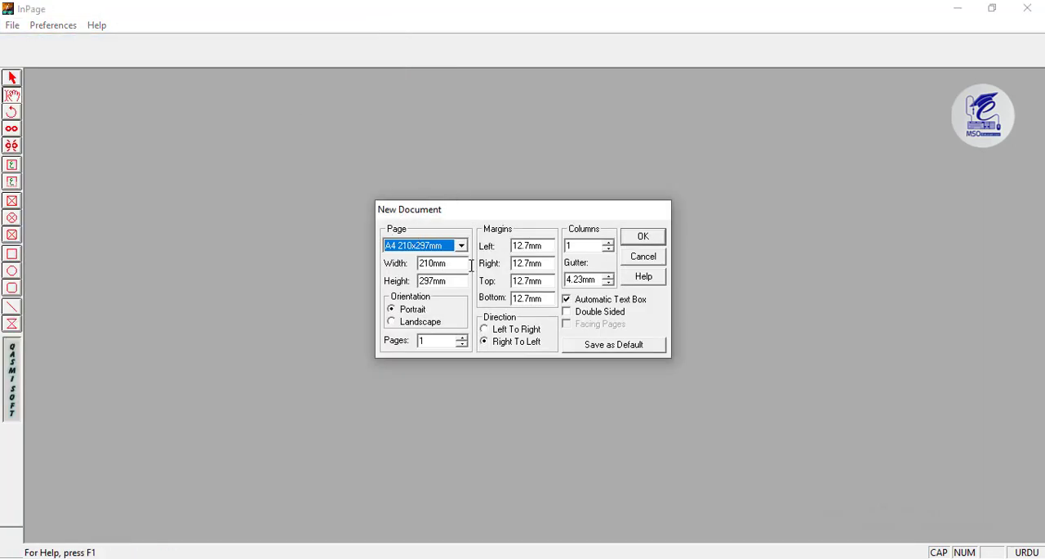
click(648, 261)
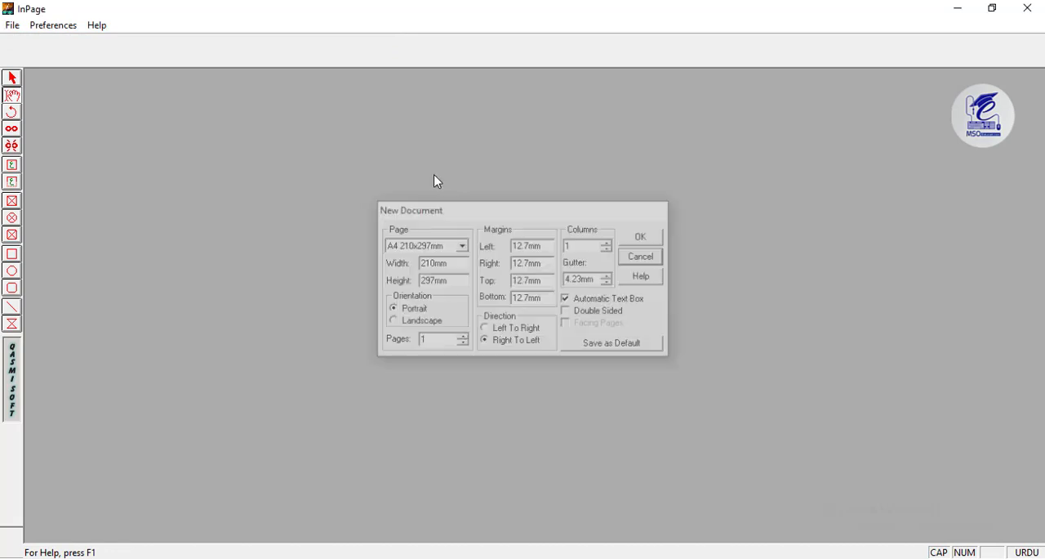
- Set the general measurement units to inches in the document preferences
click(40, 27)
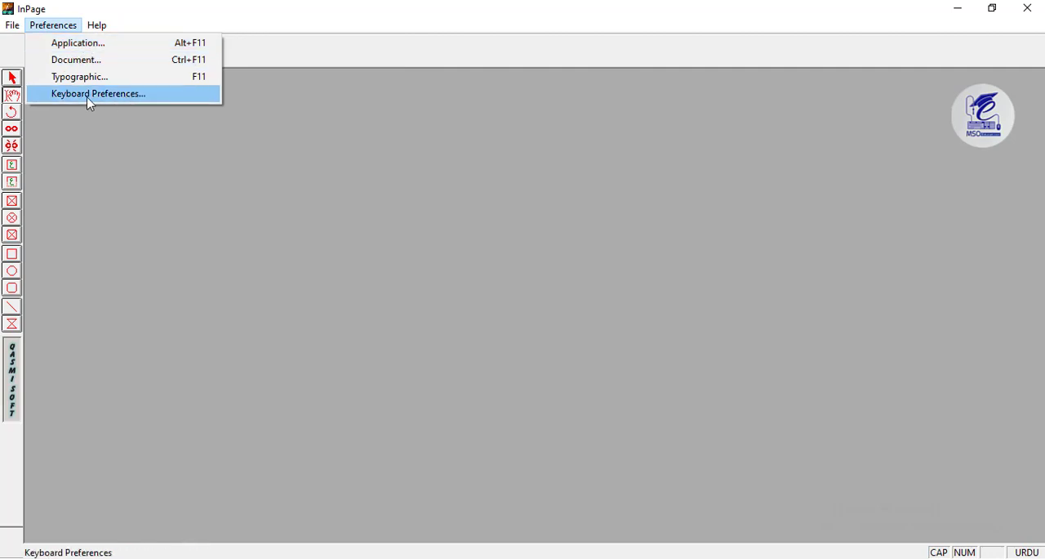
click(93, 60)
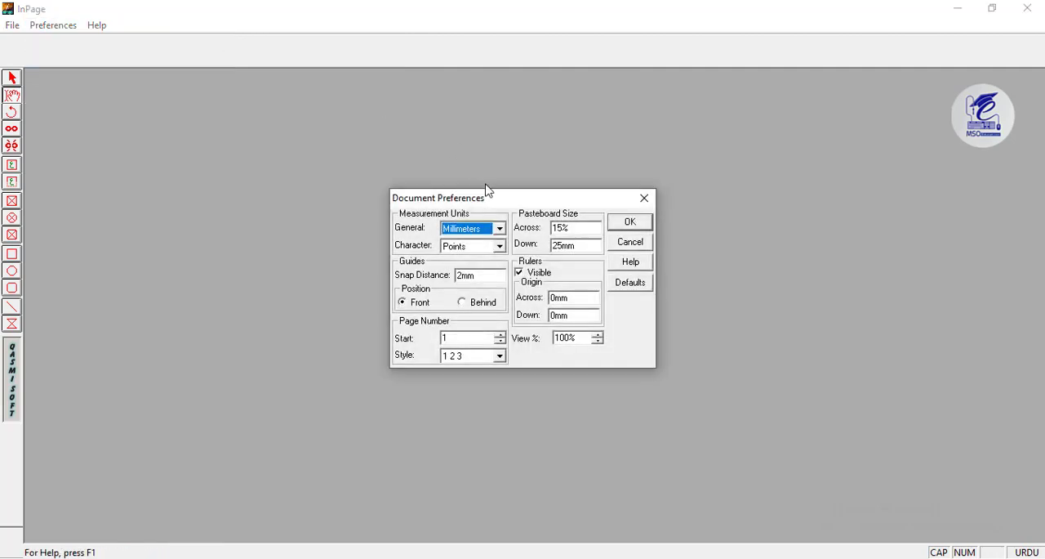
click(483, 236)
click(461, 242)
click(631, 224)
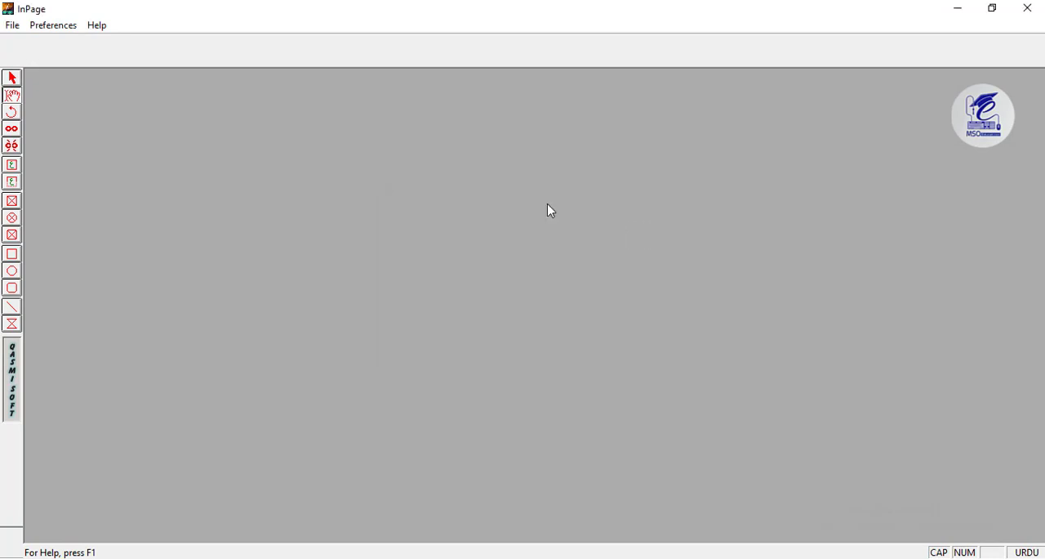
- Create a new custom-size document 14 inches wide and 23 inches high
click(12, 24)
click(28, 39)
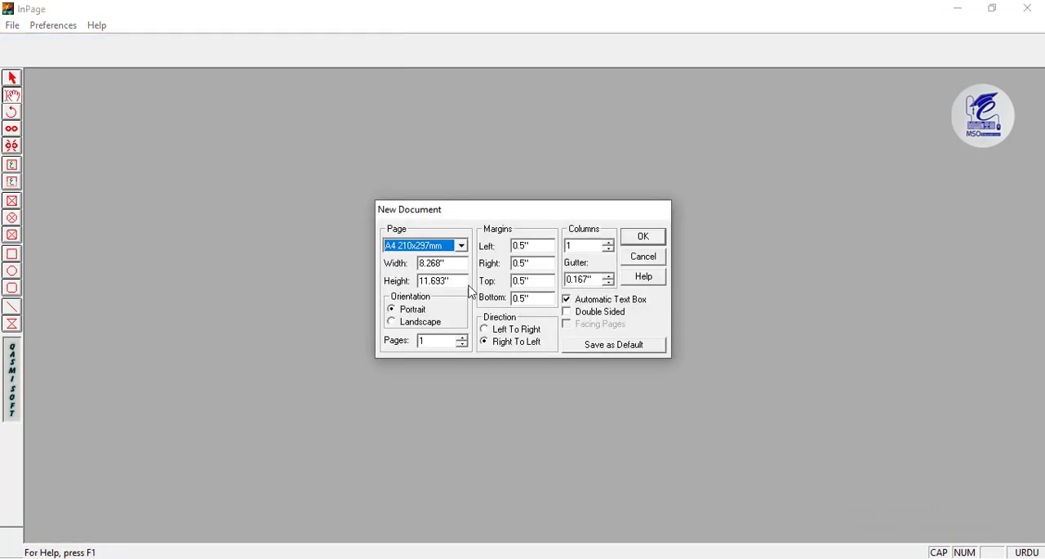
click(455, 247)
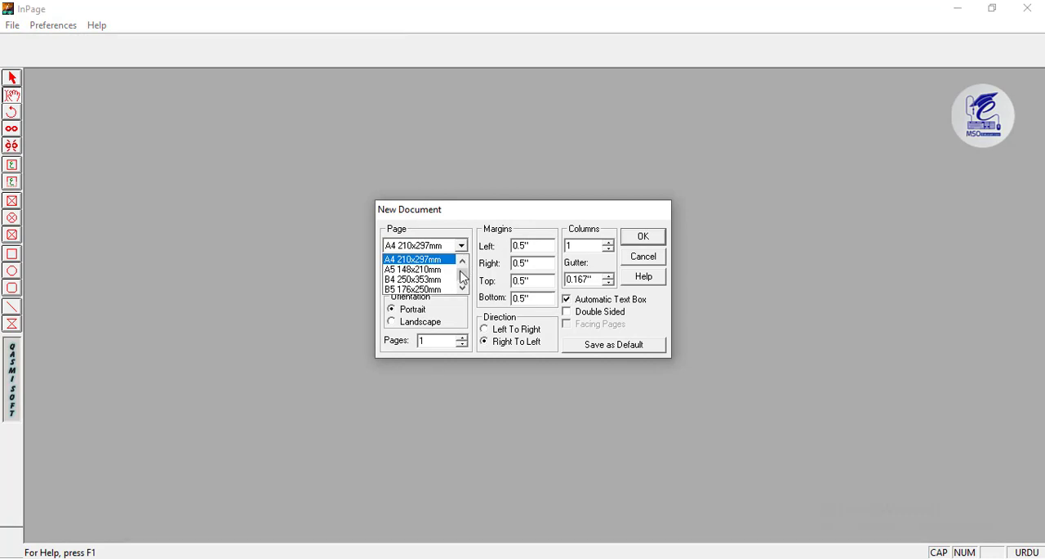
drag(462, 281, 416, 265)
click(416, 289)
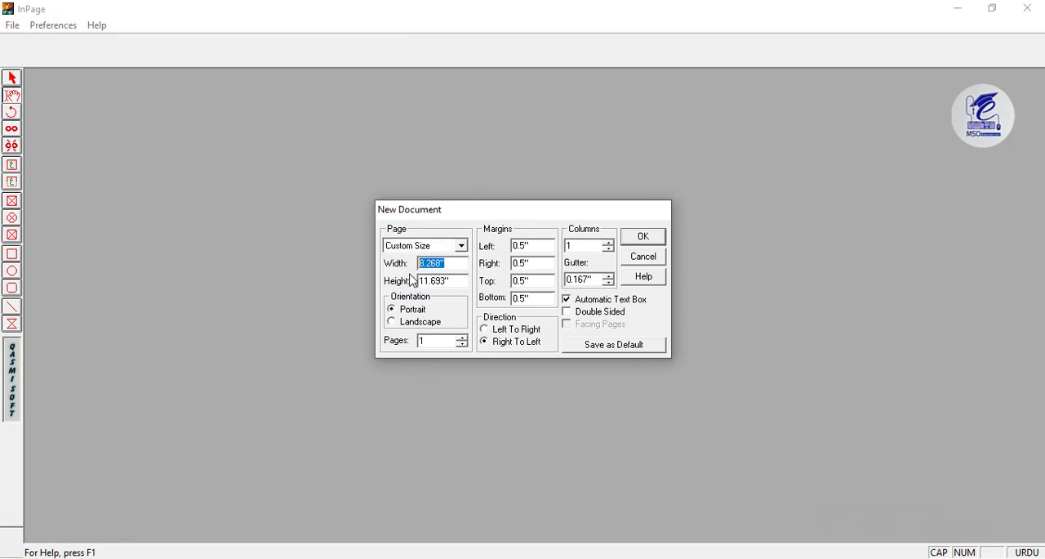
text(14)
key(Tab)
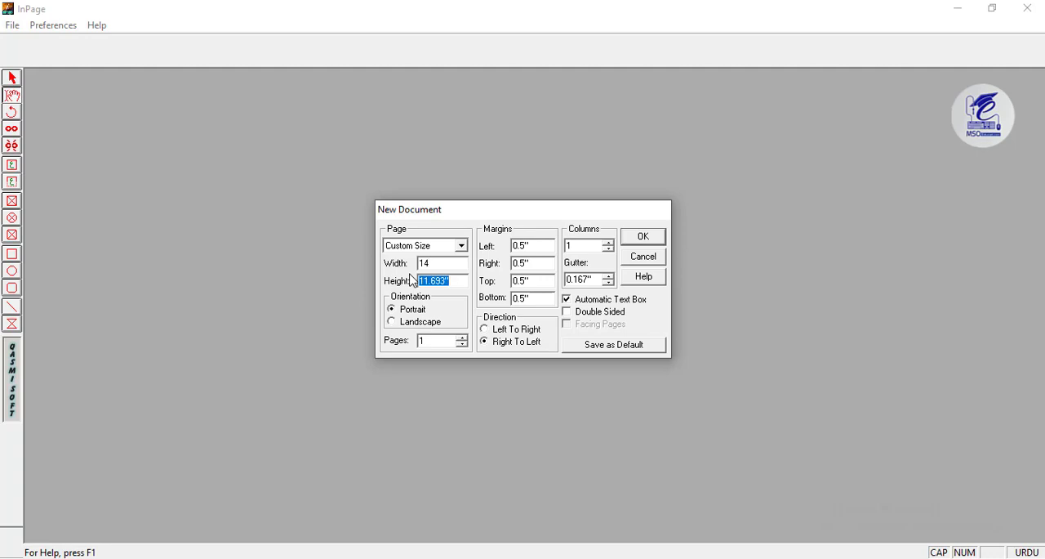
text(23)
drag(586, 245, 556, 246)
click(645, 238)
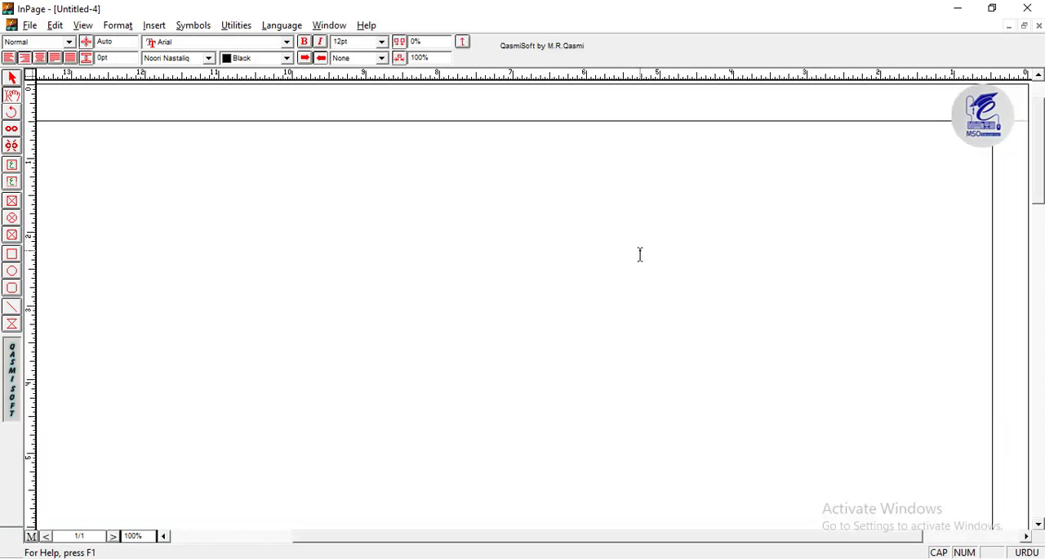
- View the page at 50% and place a horizontal guide across it at about 11.5 inches
key(ctrl+5)
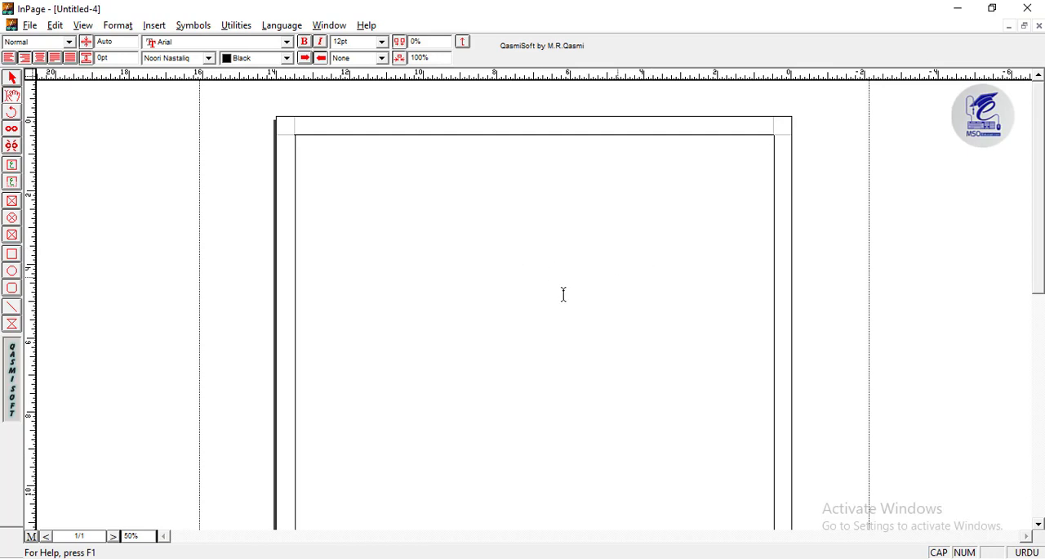
drag(632, 397, 565, 465)
click(13, 77)
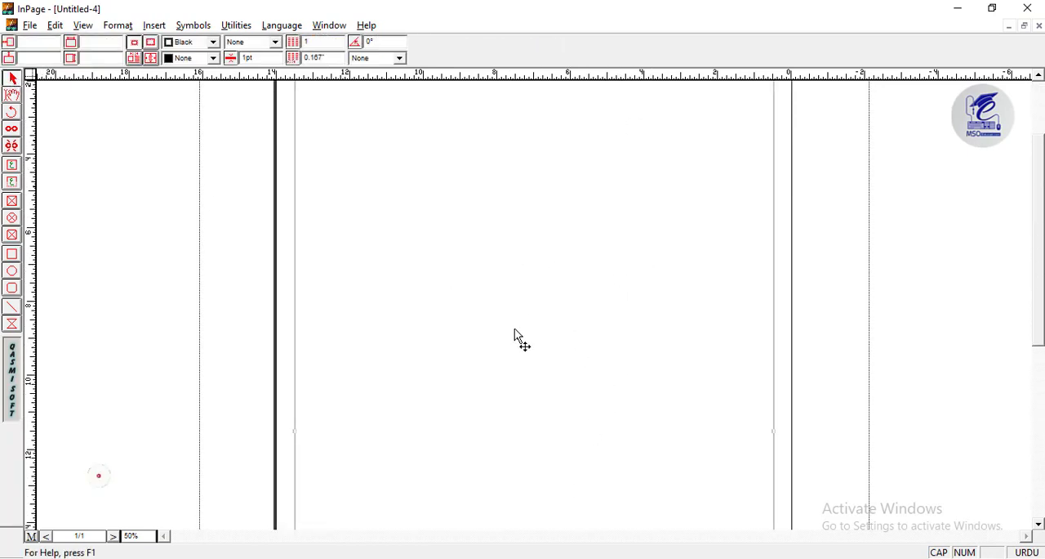
drag(327, 75, 329, 431)
scroll(591, 332, up, 2)
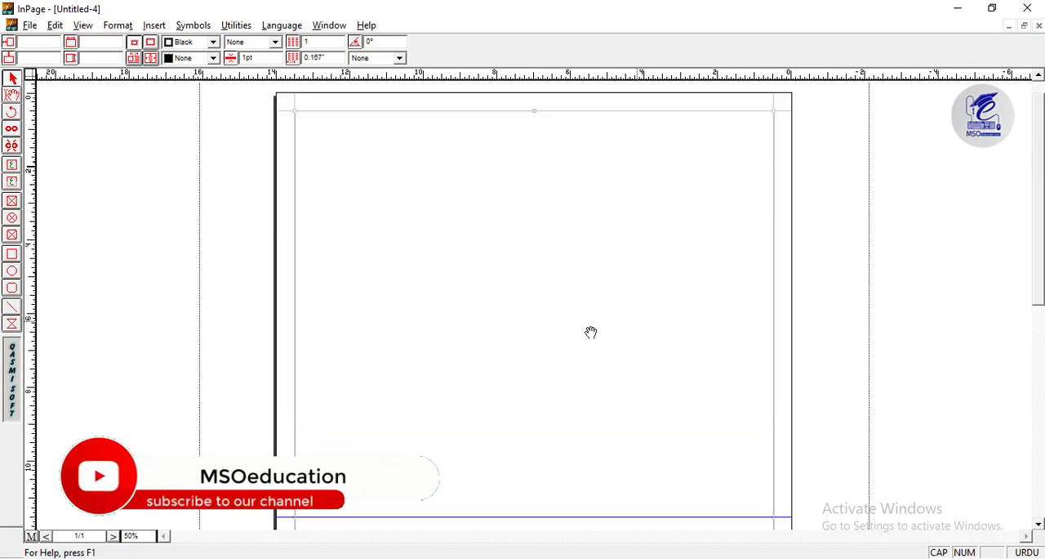
drag(592, 332, 535, 336)
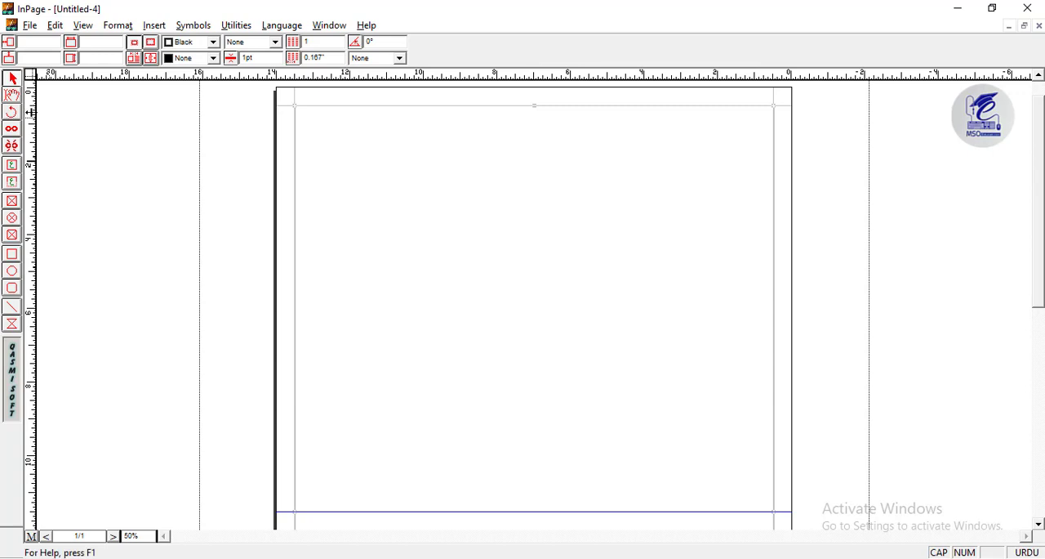
- Draw a rectangular picture box about 4.8 by 3.3 inches in the upper part of the page
click(13, 204)
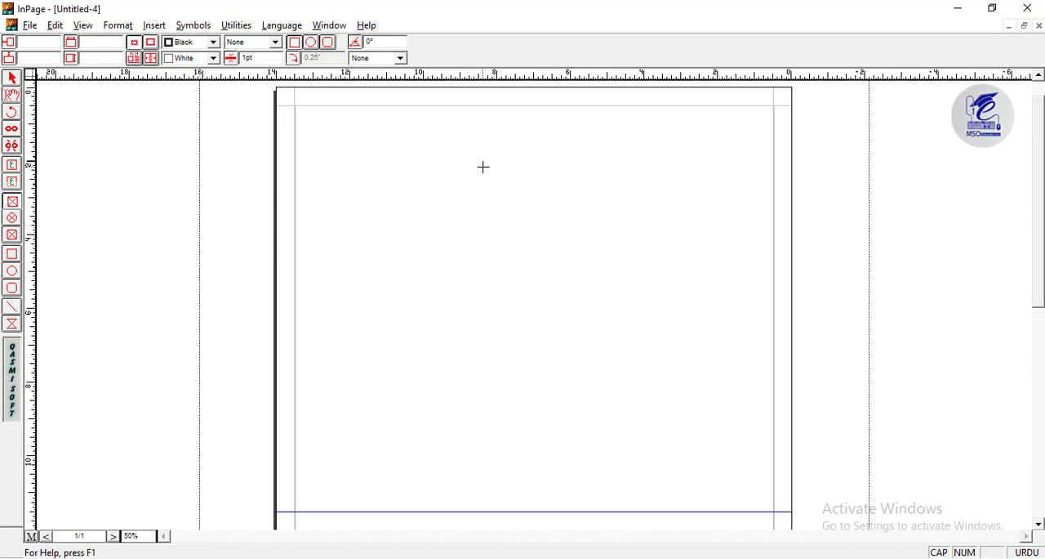
drag(507, 151, 686, 273)
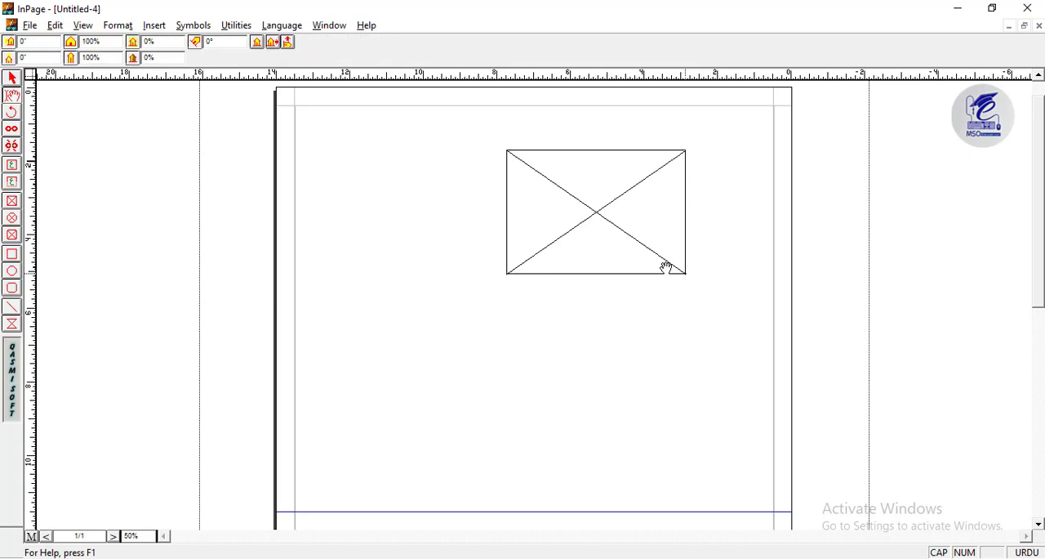
- Browse the Data folder in Downloads for a picture to import into the picture box
double_click(599, 210)
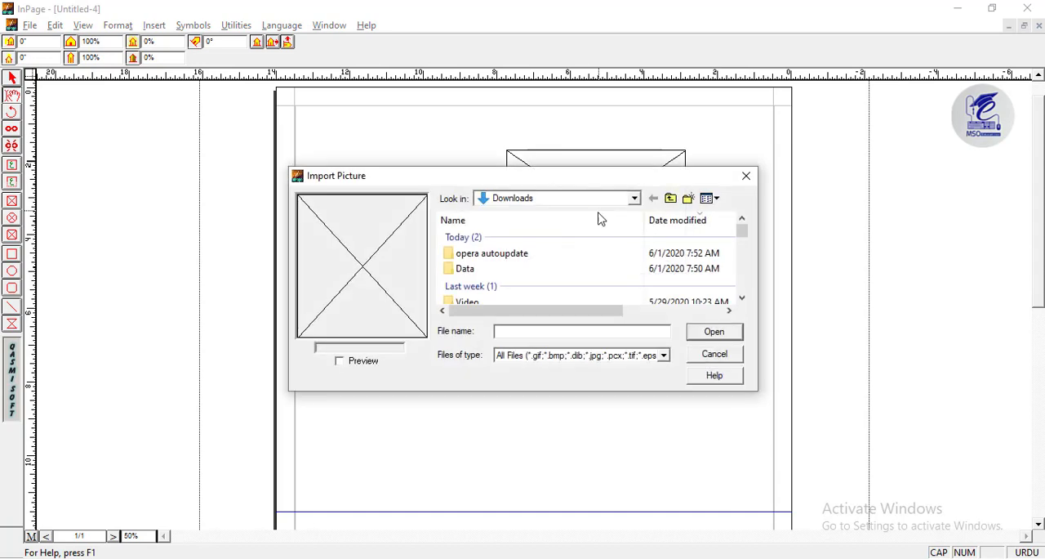
double_click(454, 269)
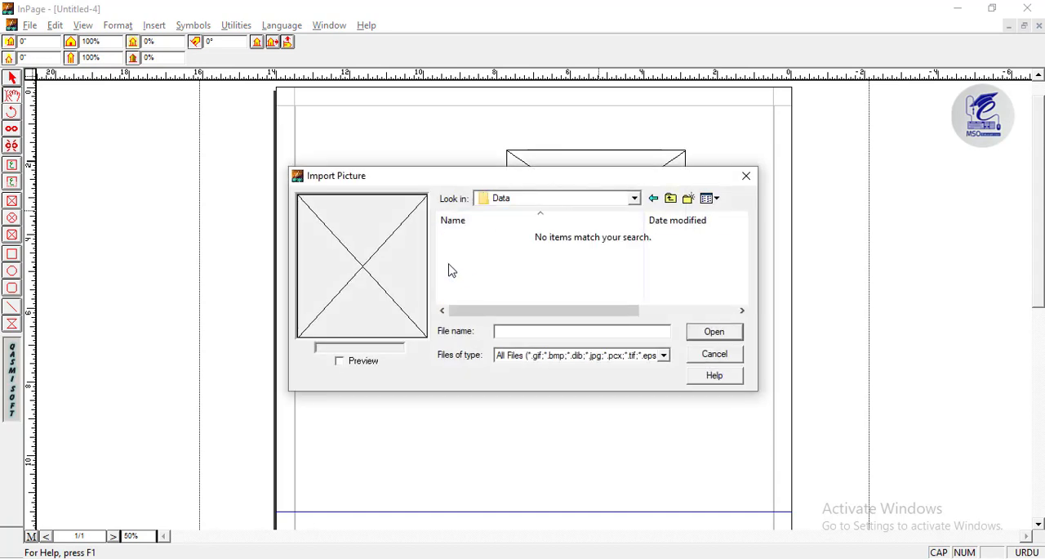
click(701, 352)
- Switch to File Explorer and check the file type of the image pngguru.com (34) in its properties
key(alt+Tab)
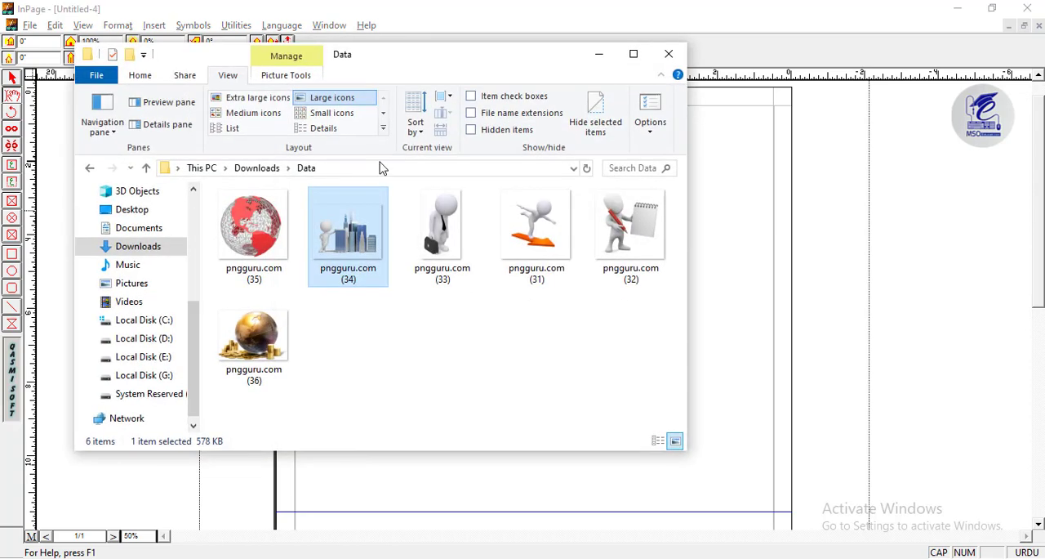
click(425, 359)
right_click(353, 236)
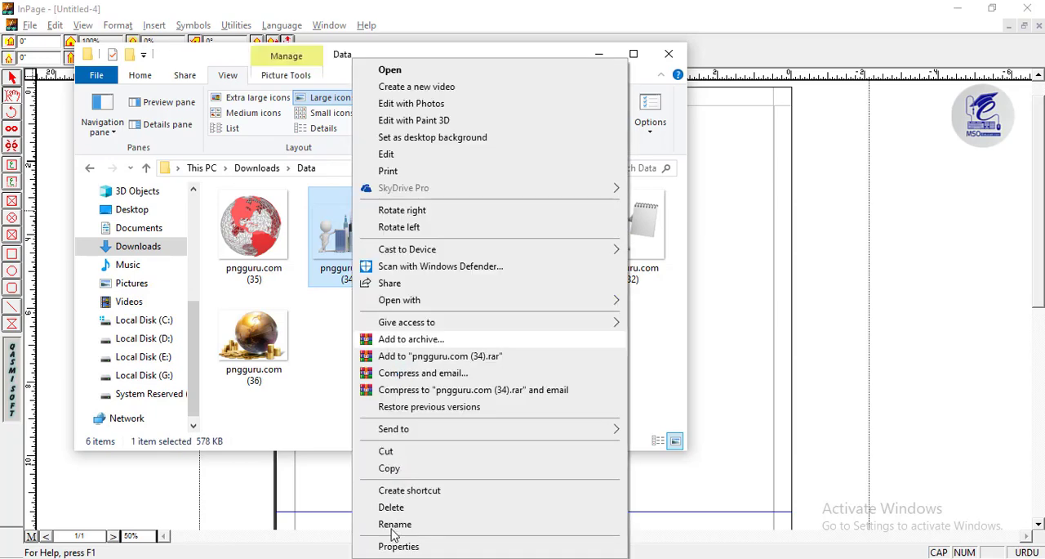
click(394, 546)
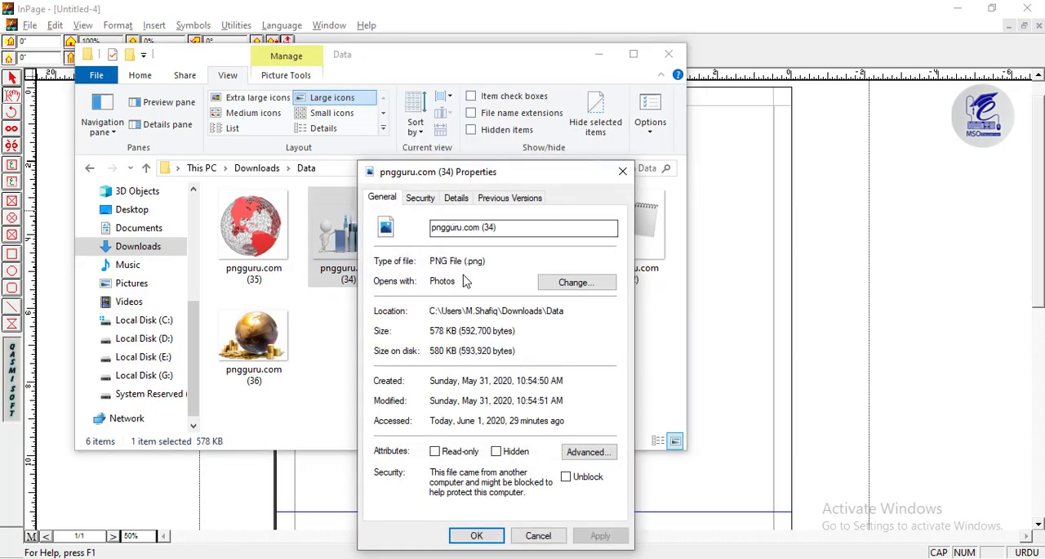
drag(446, 264, 426, 270)
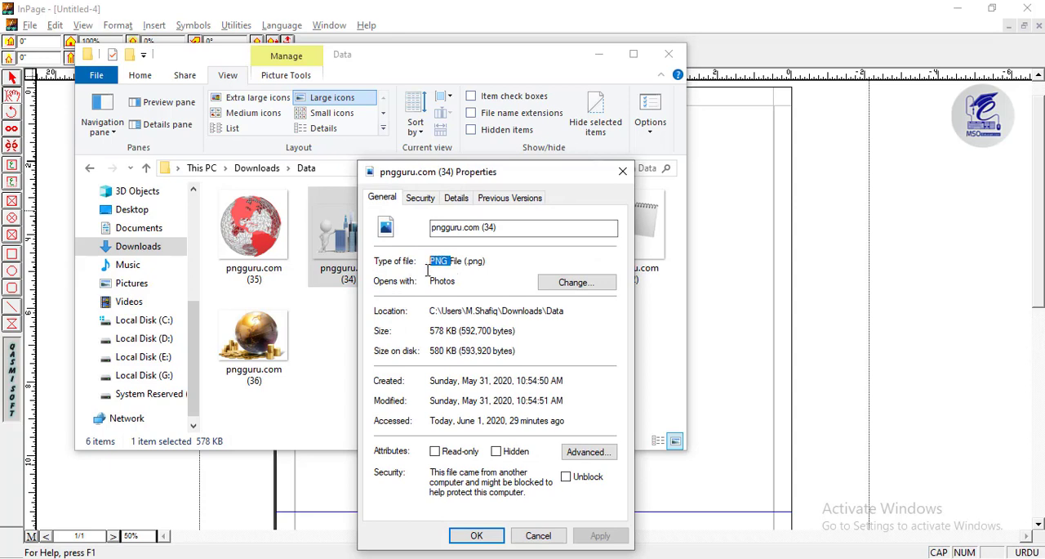
click(622, 172)
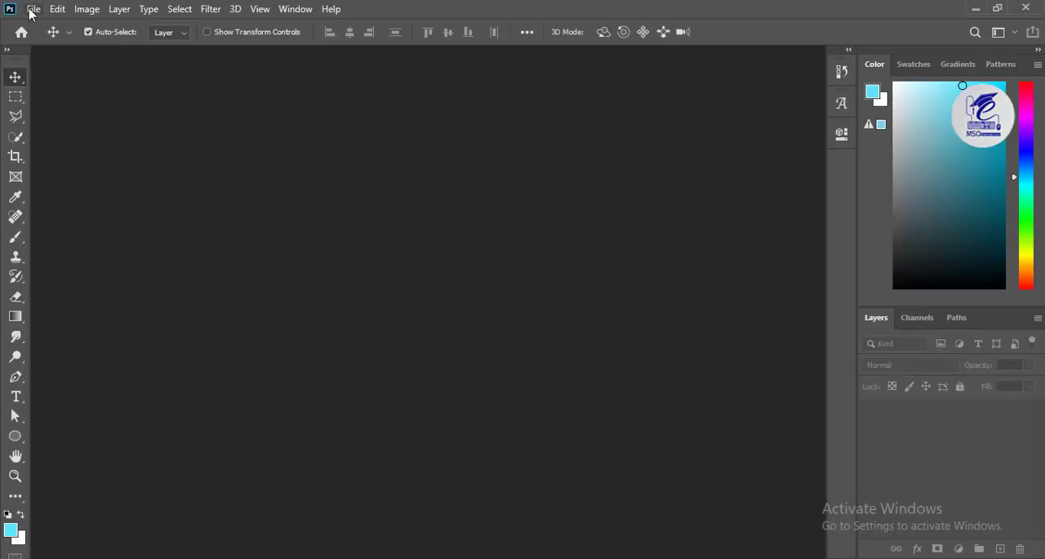
- Switch to Photoshop and open the images pngguru.com (31), (34) and (36) from the Data folder in Downloads
click(33, 9)
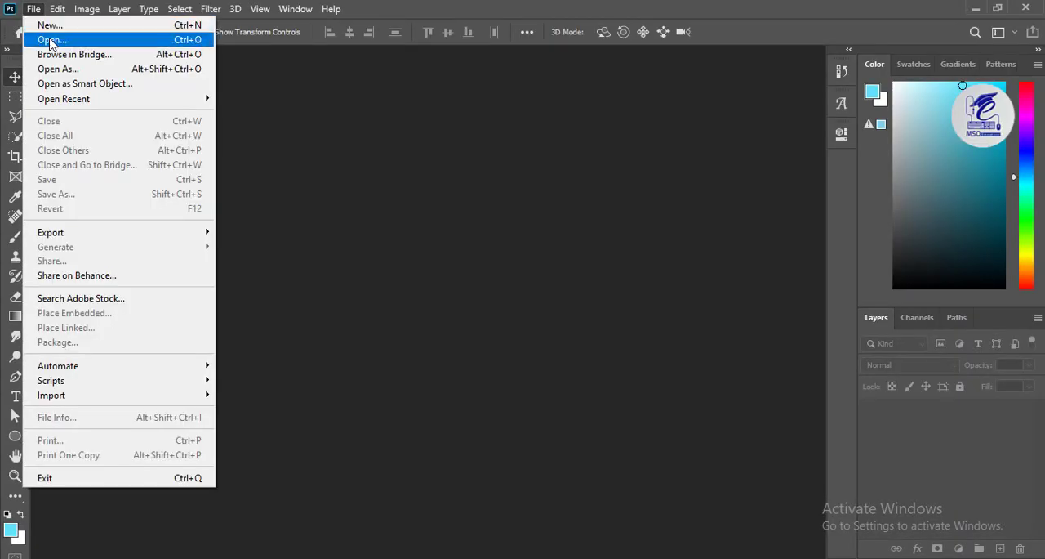
click(49, 39)
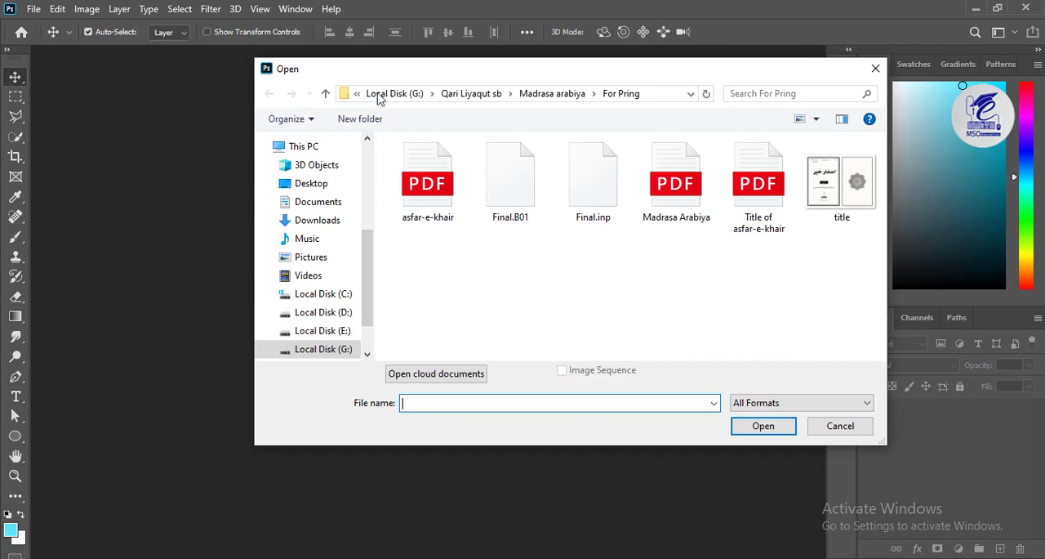
drag(414, 73, 327, 91)
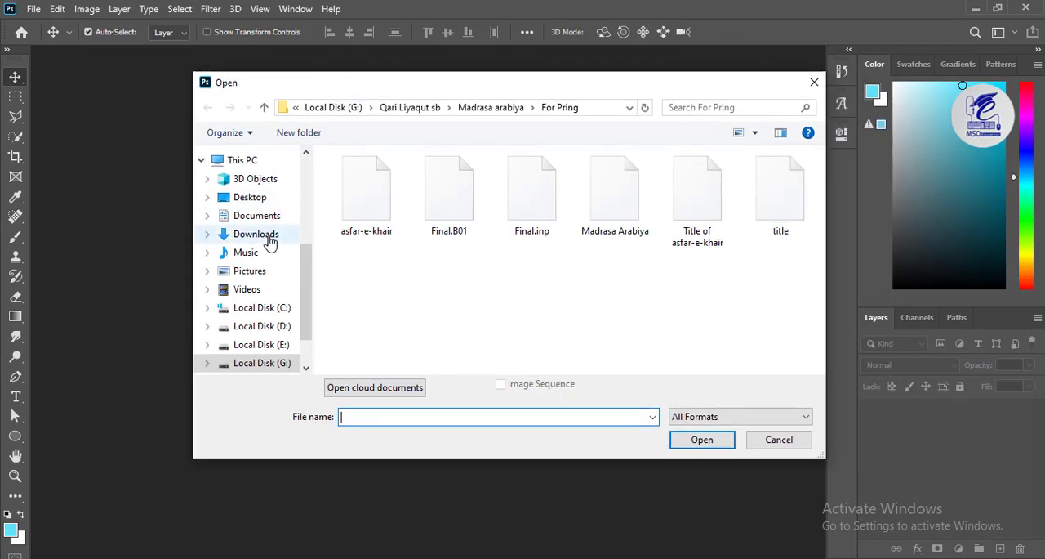
mouse_move(302, 268)
mouse_down()
mouse_move(303, 300)
mouse_move(304, 287)
mouse_up()
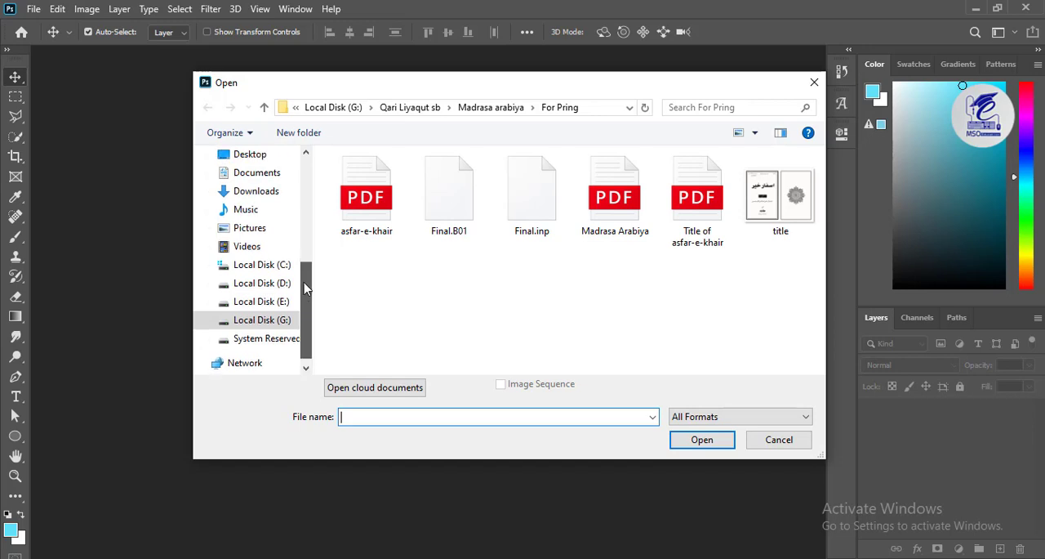
click(258, 193)
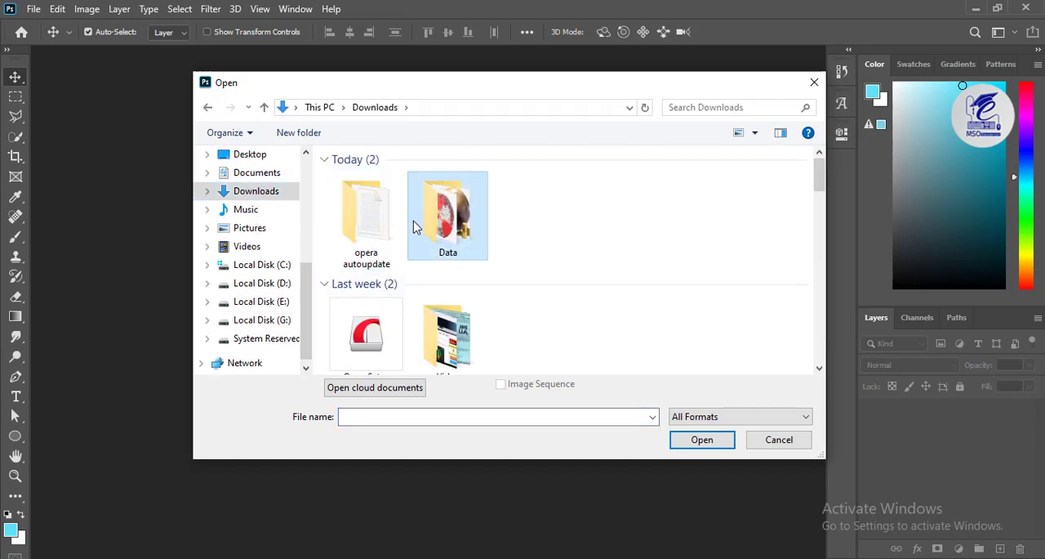
double_click(437, 231)
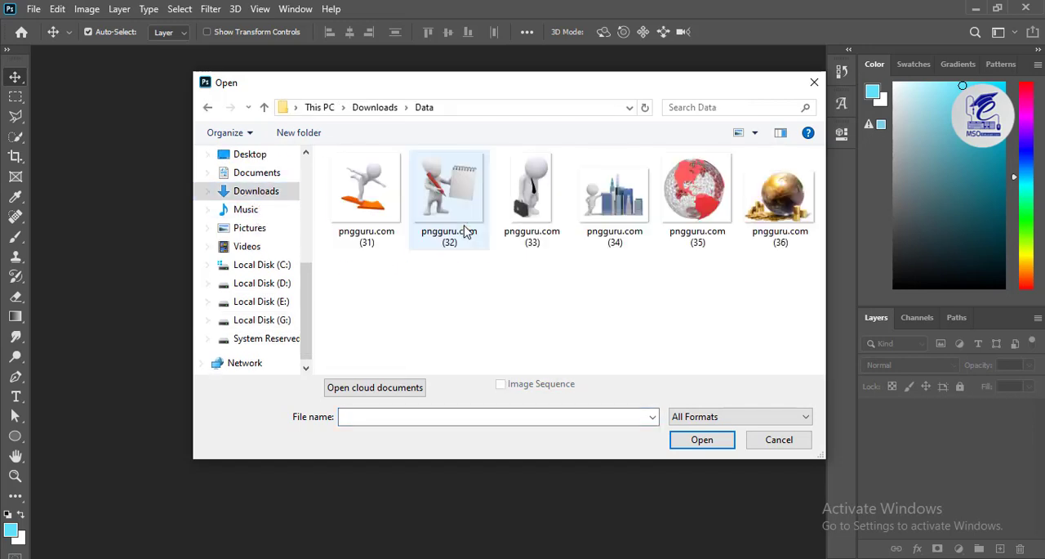
click(752, 218)
ctrl+click(614, 203)
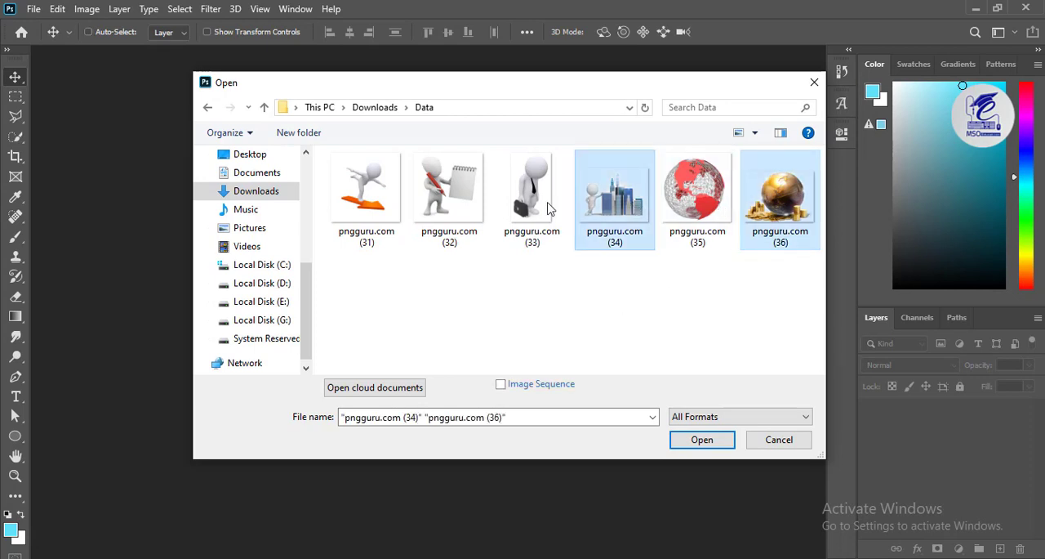
ctrl+click(370, 196)
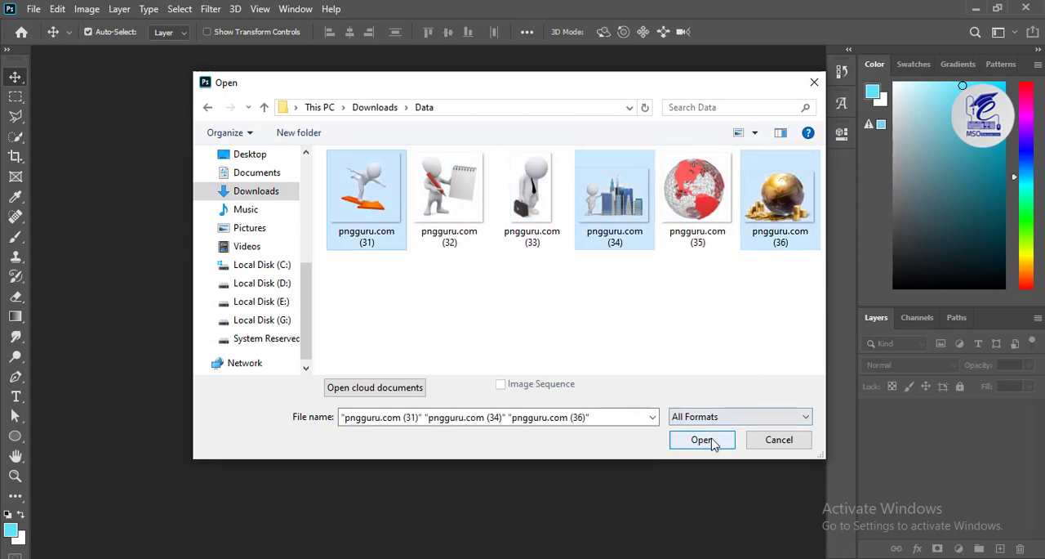
click(700, 440)
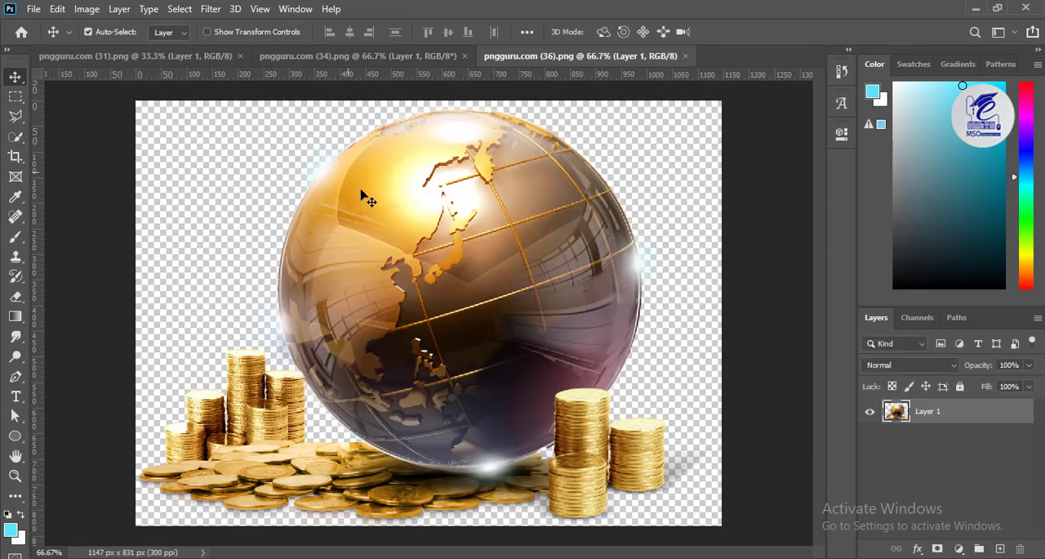
key(ctrl+shift+s)
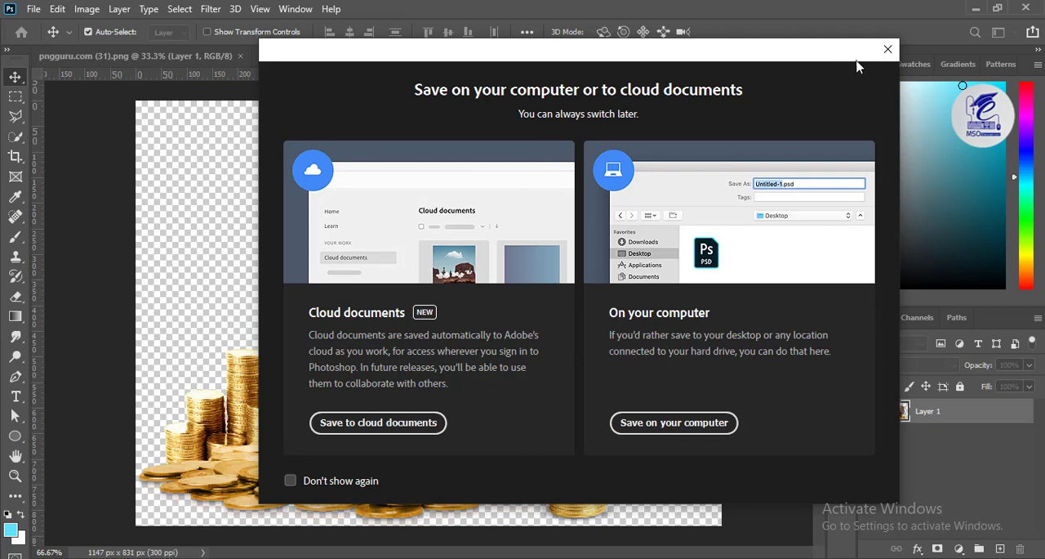
click(888, 49)
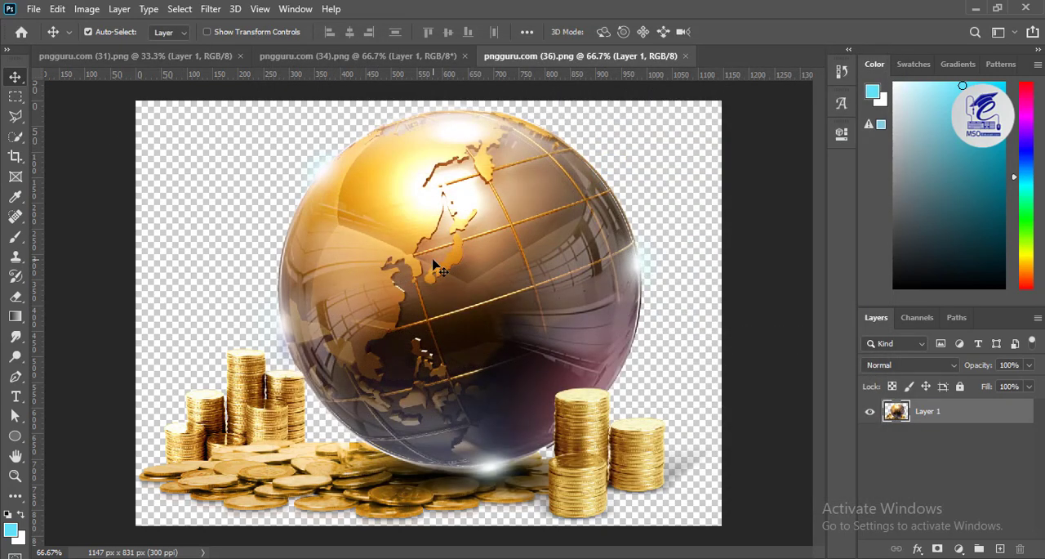
drag(433, 266, 449, 265)
key(ctrl+z)
click(34, 9)
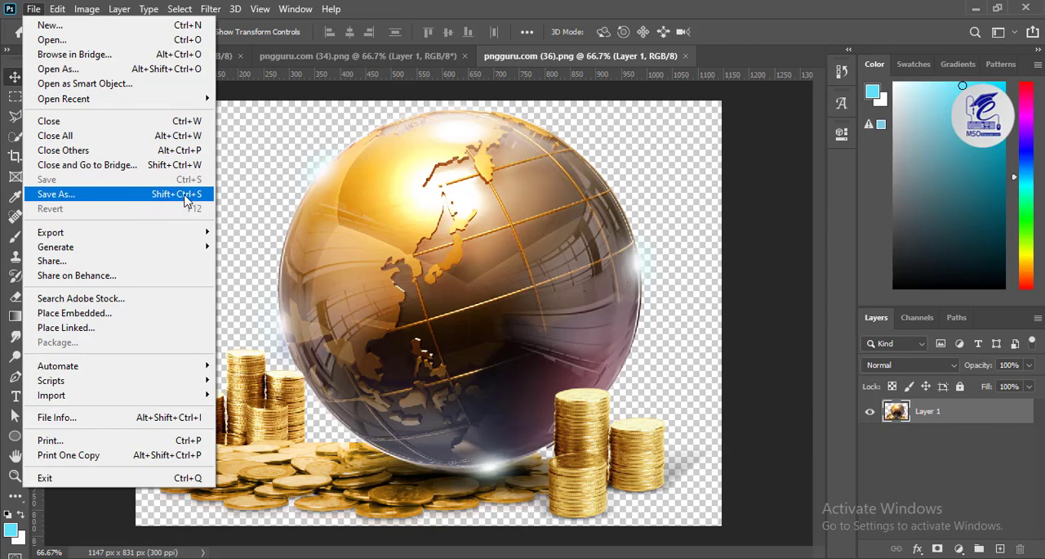
click(321, 228)
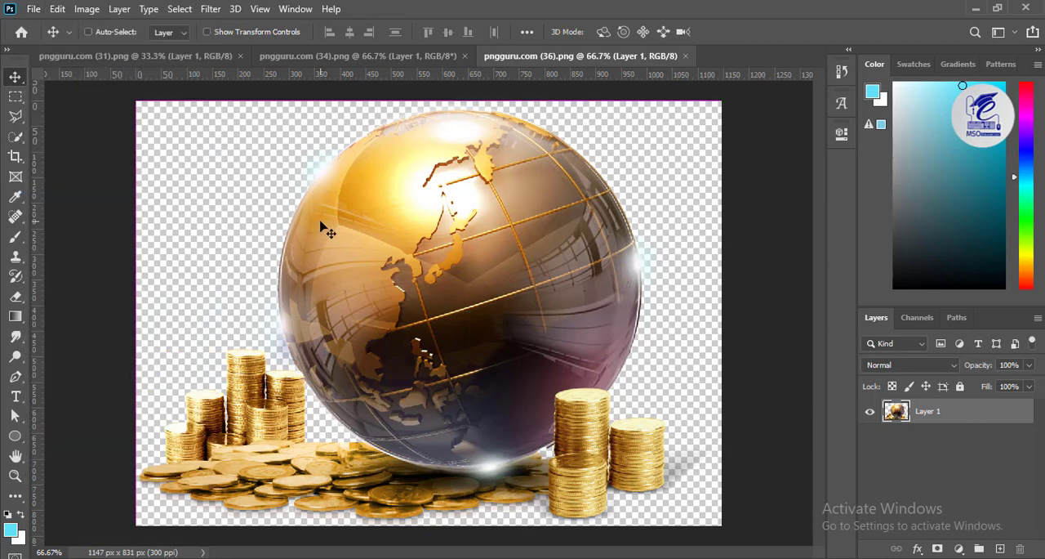
- Start saving a copy of the golden globe image on the computer, with JPEG as the file format
key(ctrl+shift+s)
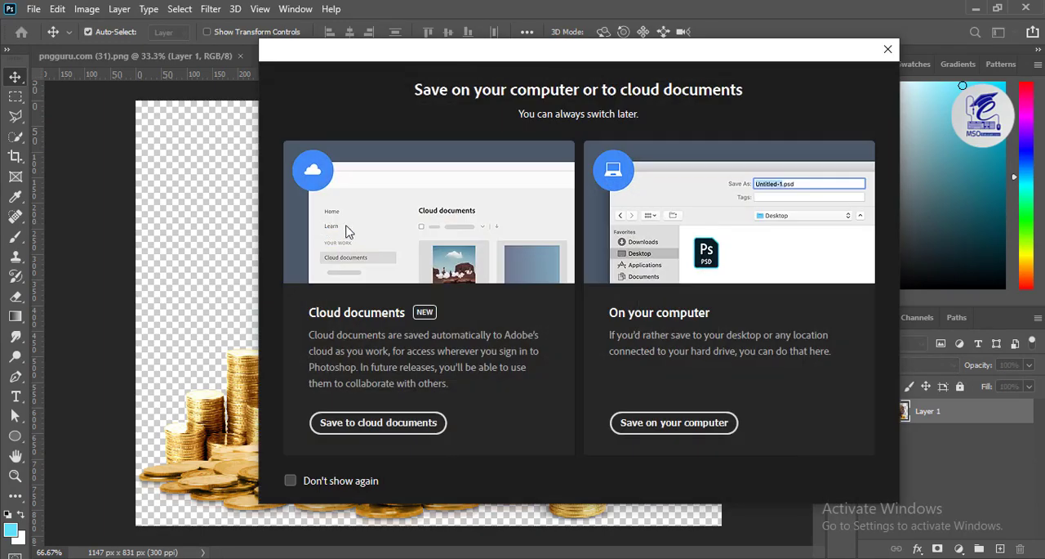
click(390, 421)
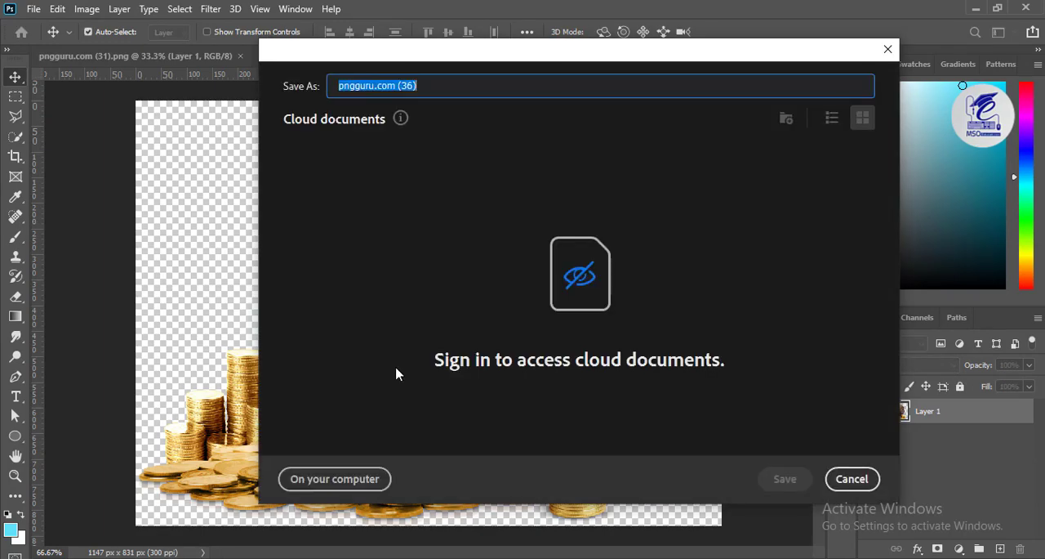
click(323, 478)
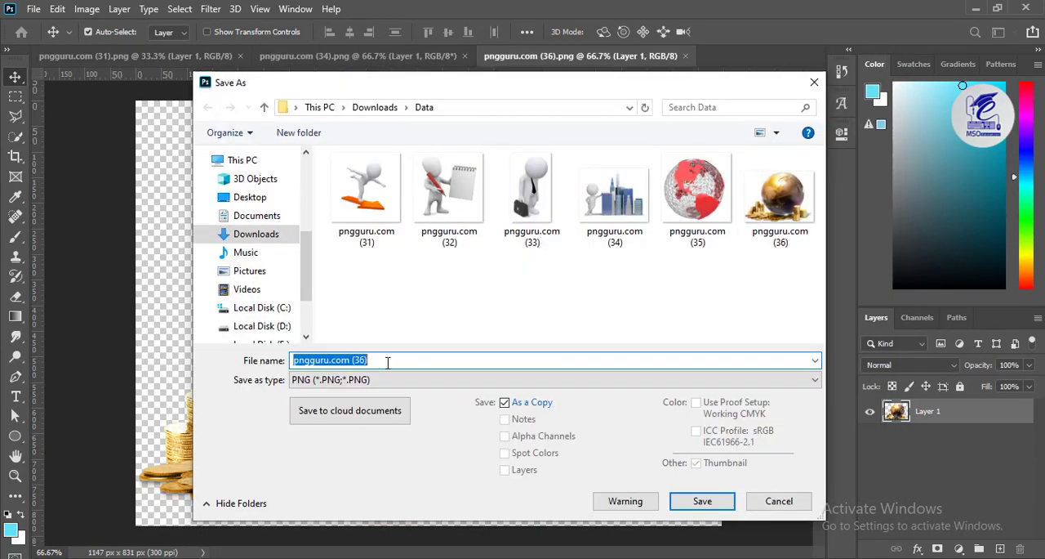
click(367, 382)
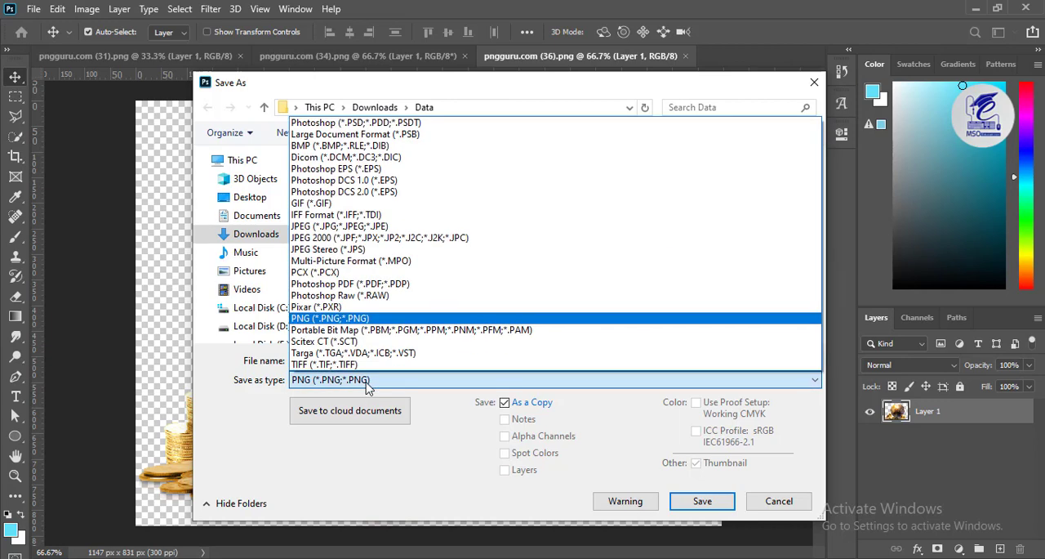
click(361, 227)
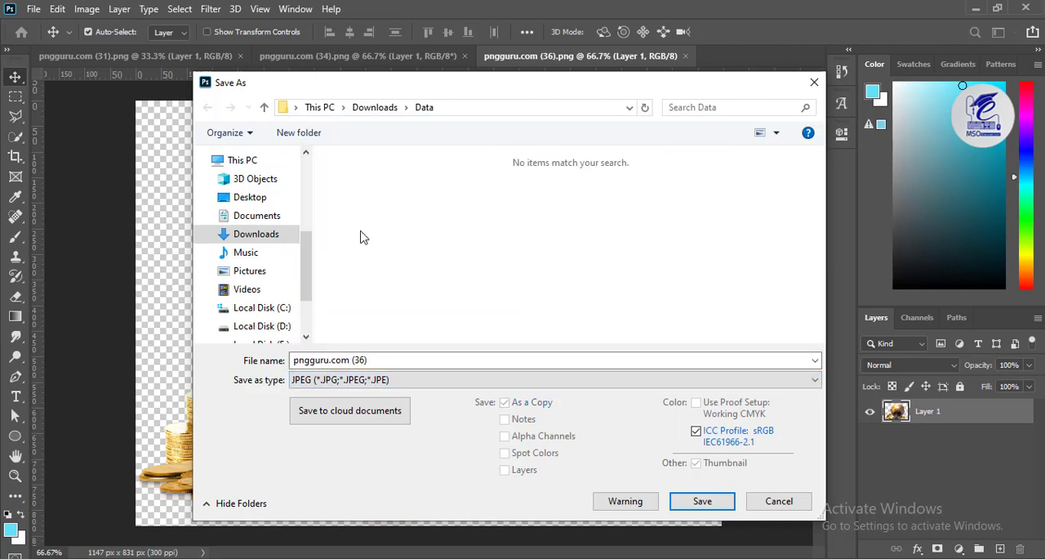
- Create a folder named jpeg inside the Data folder and open it as the save location
click(282, 133)
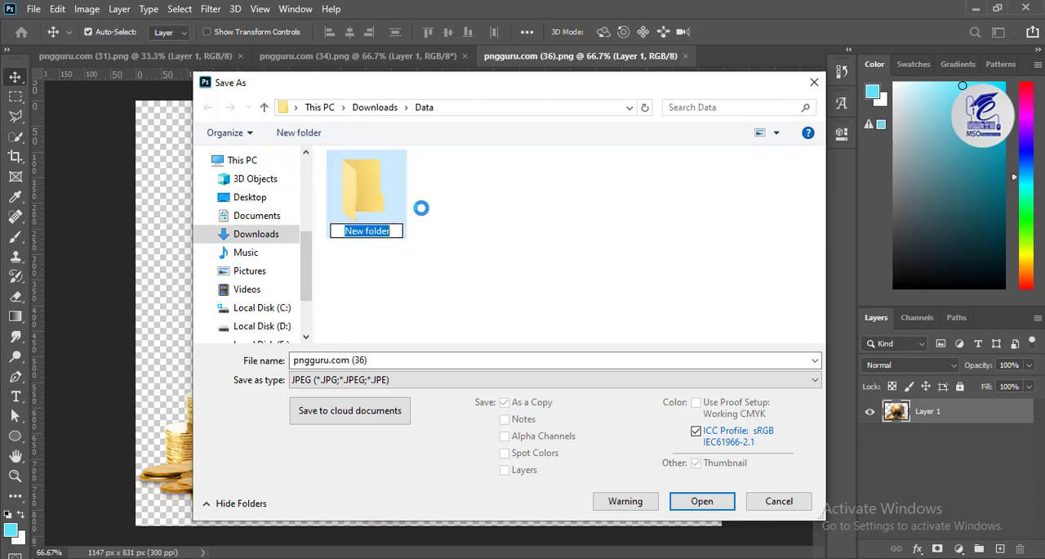
text(f)
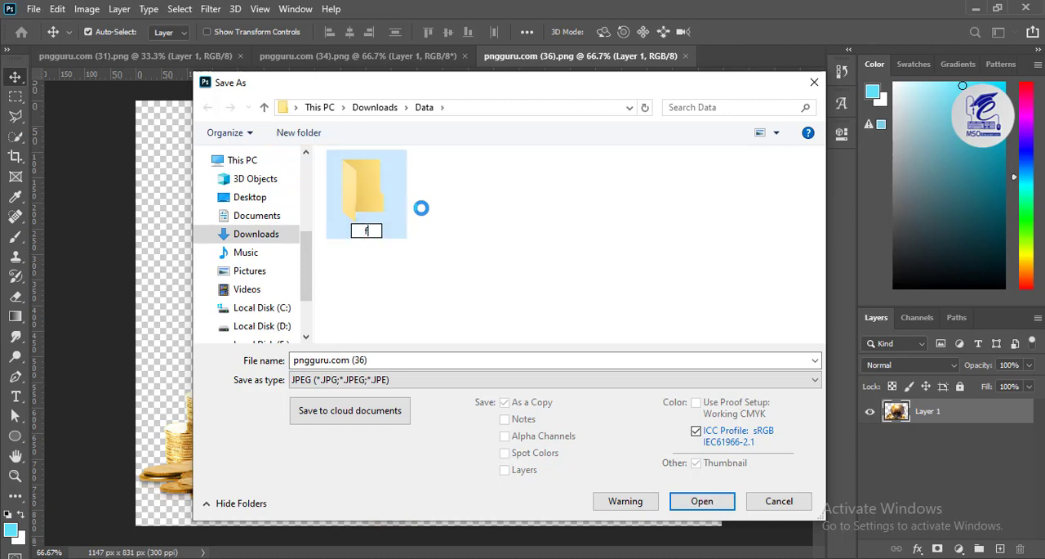
text(peg)
key(Return)
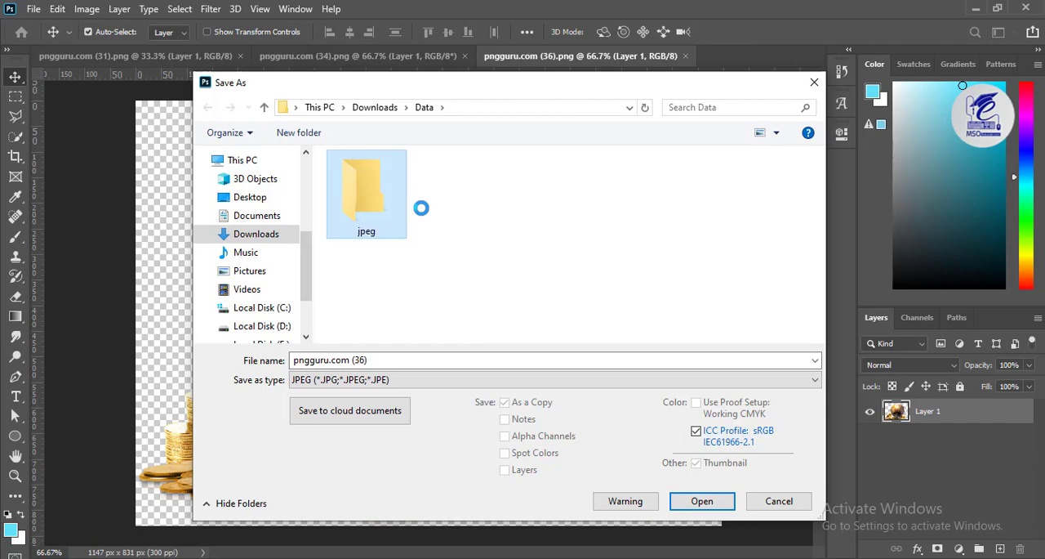
key(Return)
- Save the golden globe image under the file name 01 and close its document
double_click(352, 362)
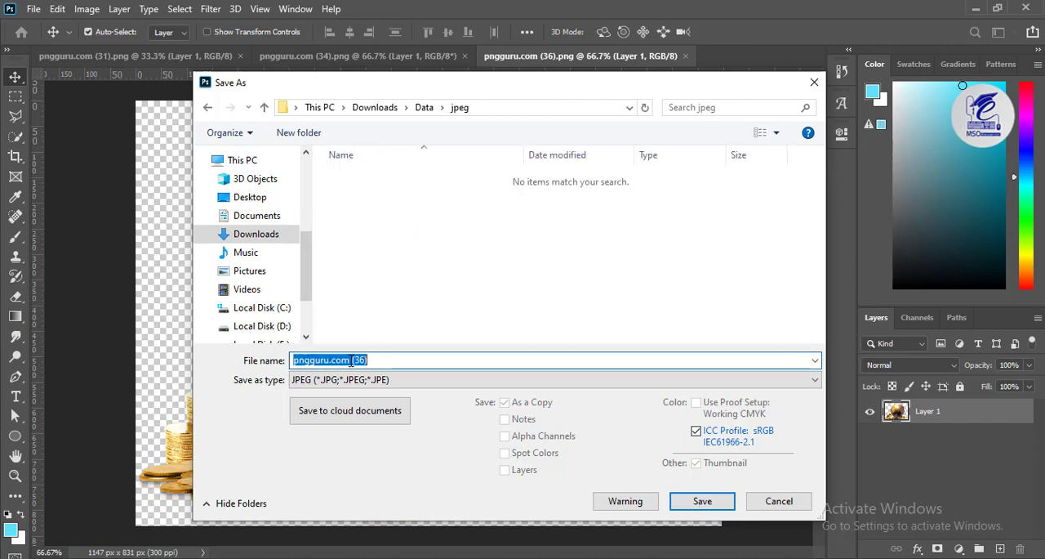
text(05)
key(Return)
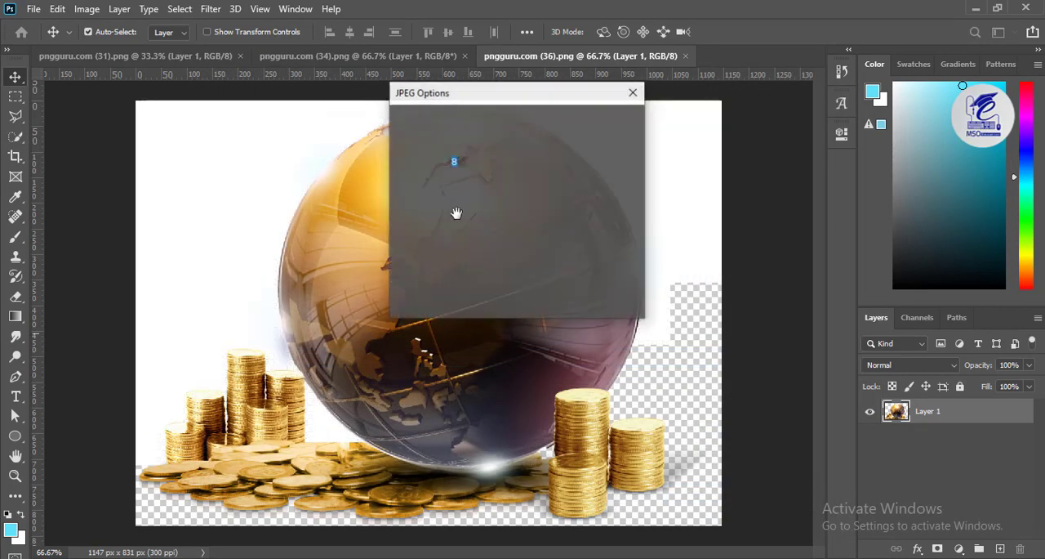
click(607, 121)
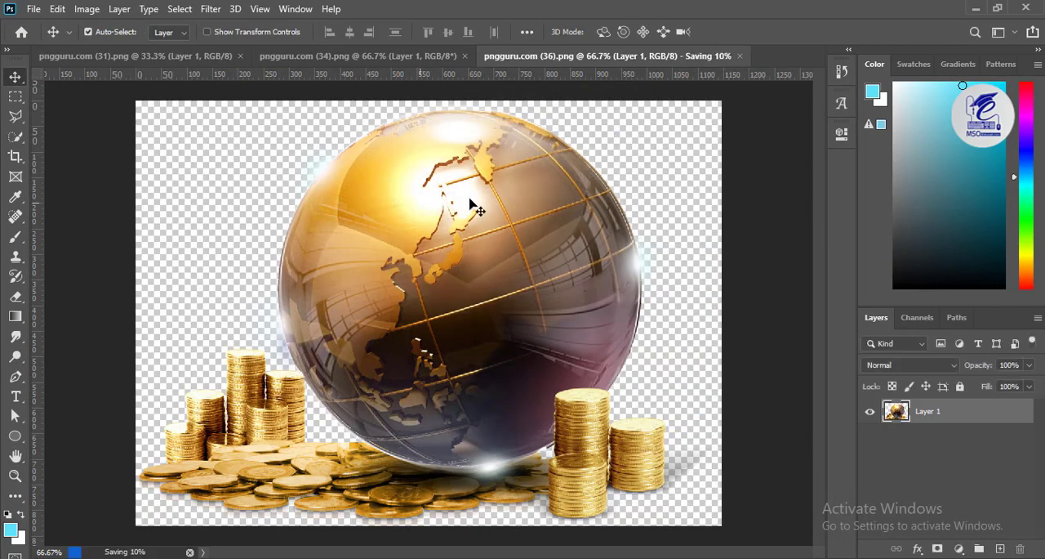
click(686, 56)
- Save pngguru.com (34) on the computer as a JPEG named 02 in the jpeg folder and close its document
key(ctrl+shift+s)
click(377, 419)
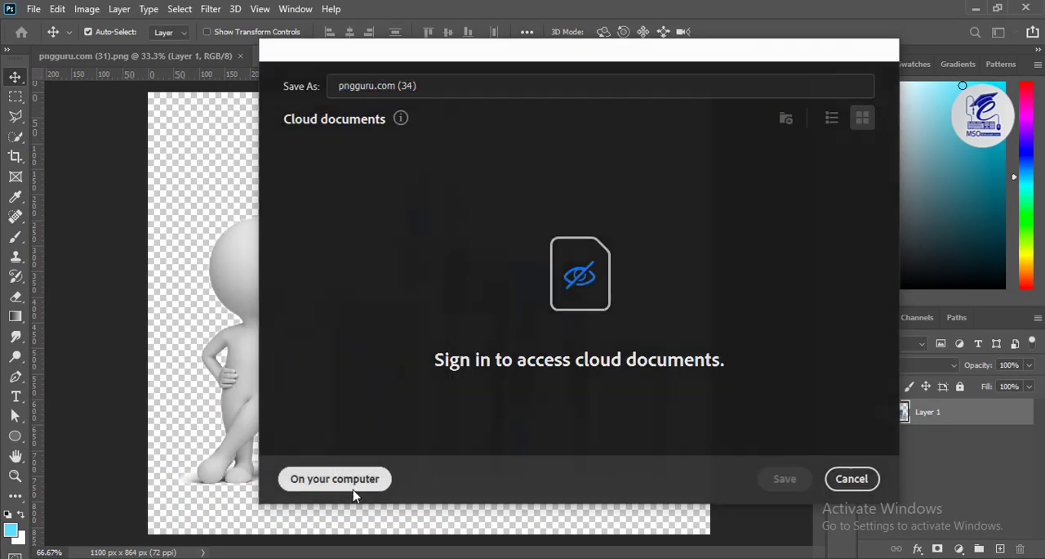
click(351, 480)
click(376, 380)
click(365, 226)
click(359, 177)
click(367, 361)
key(BackSpace)
text(6)
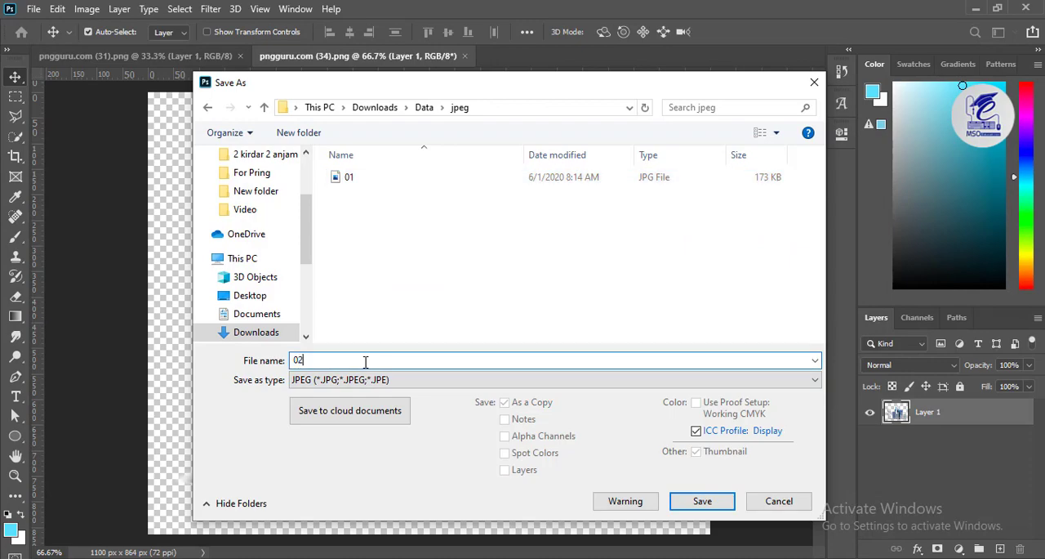
key(Return)
click(608, 122)
click(465, 55)
- Save pngguru.com (31) on the computer as a JPEG named 03 in the jpeg folder and close its document
key(ctrl+shift+s)
click(375, 423)
click(349, 414)
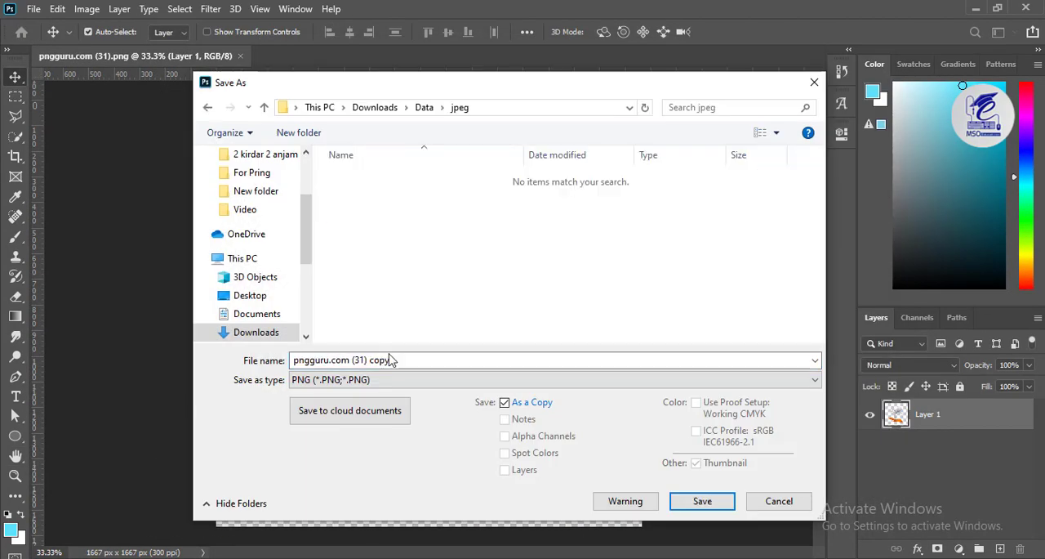
click(375, 380)
click(365, 226)
click(336, 196)
click(357, 355)
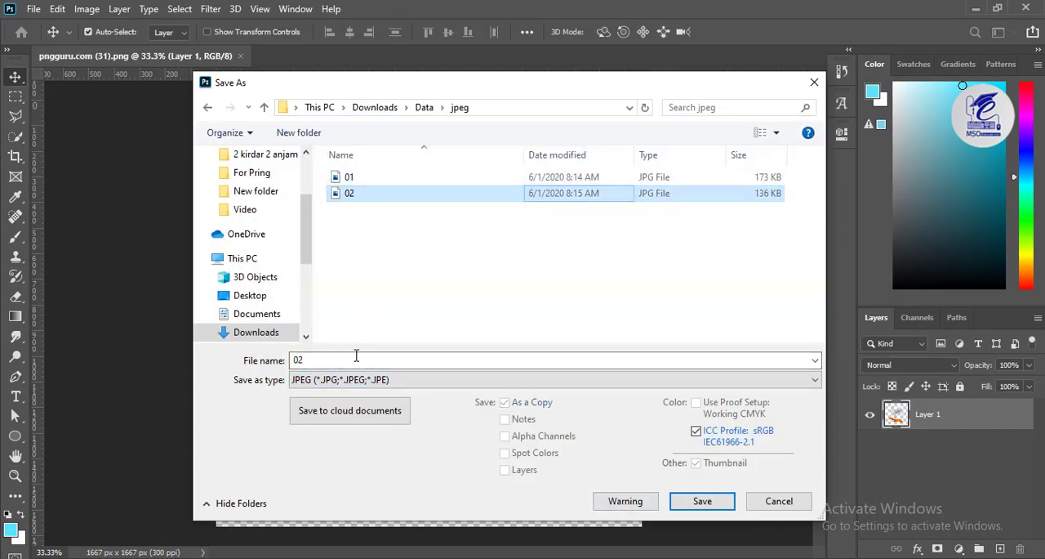
key(BackSpace)
text(3)
key(Return)
key(Return)
click(242, 56)
- Switch back to InPage, import picture 03 from the Data/jpeg folder into the picture box and shift it slightly, to offsets of about 0.711 and 0.023 inches
click(975, 8)
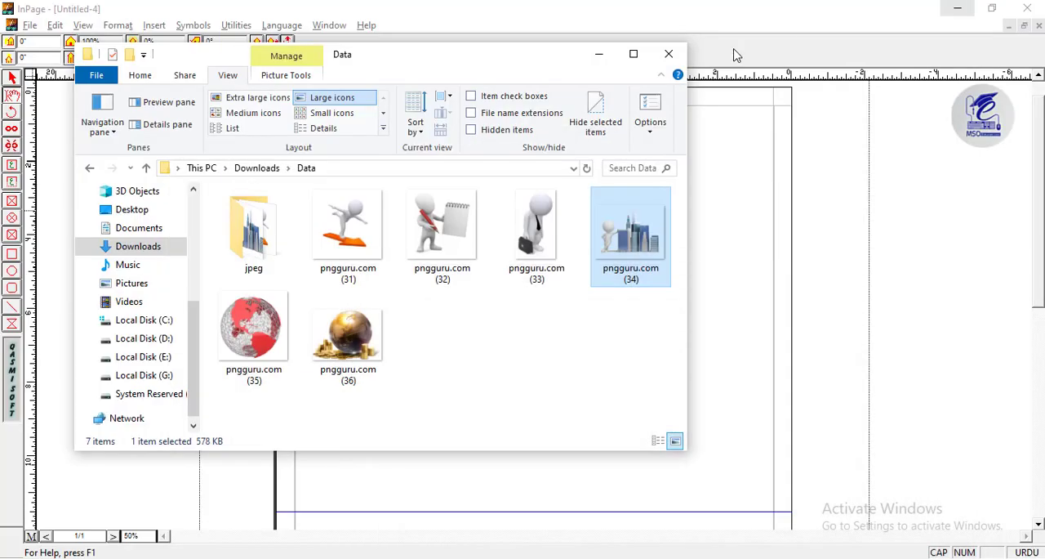
click(641, 12)
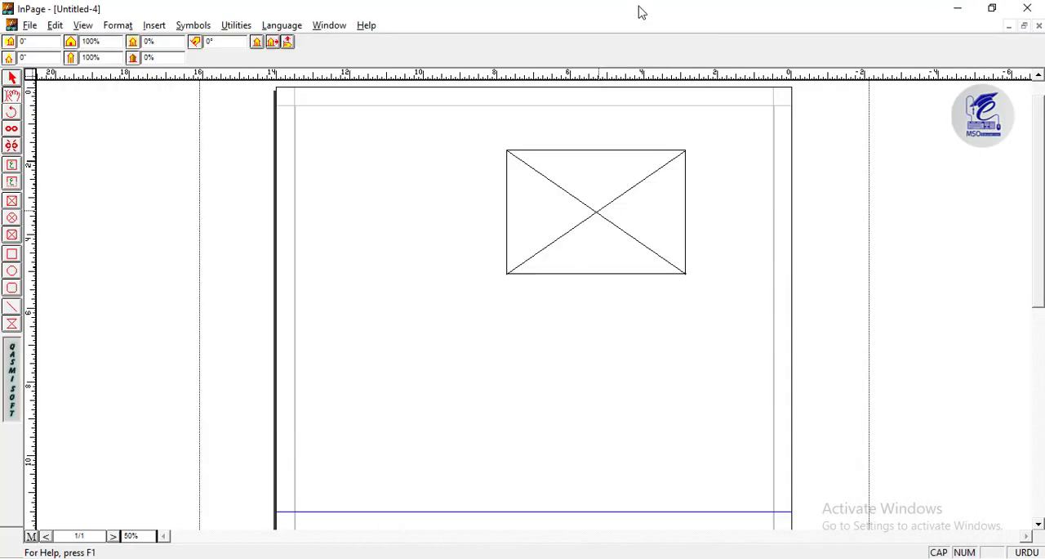
double_click(612, 197)
click(472, 256)
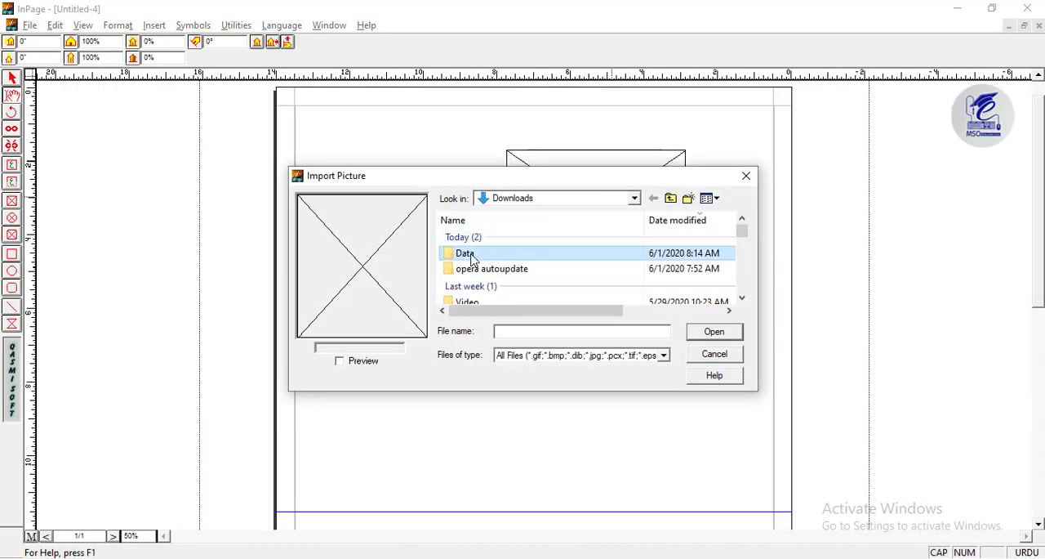
double_click(472, 256)
double_click(476, 293)
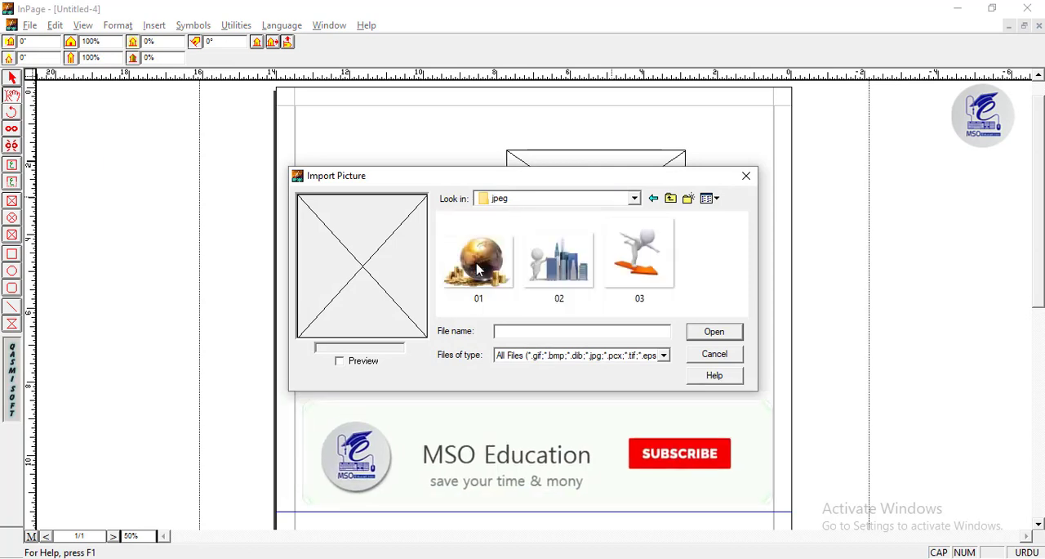
drag(525, 176, 478, 177)
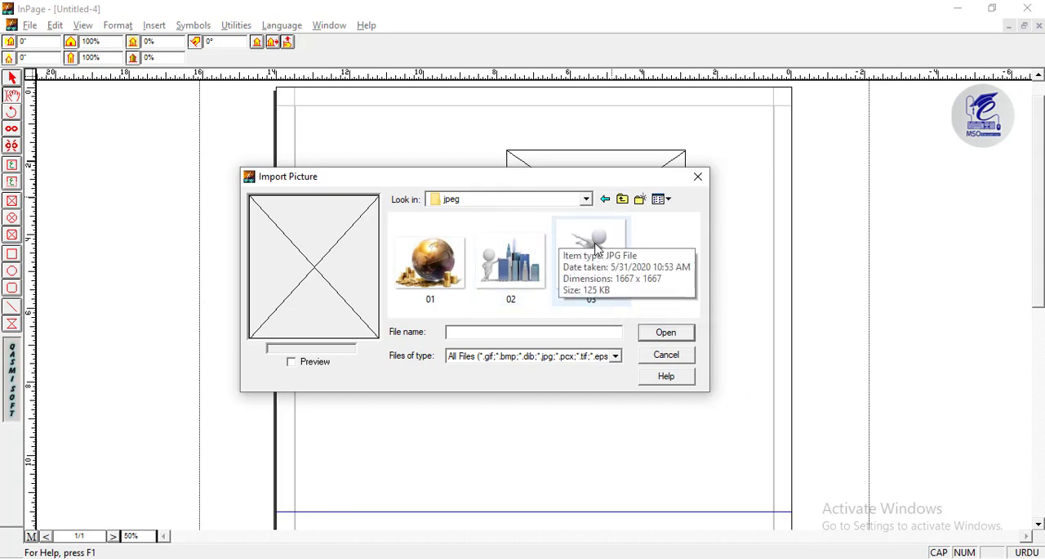
double_click(599, 263)
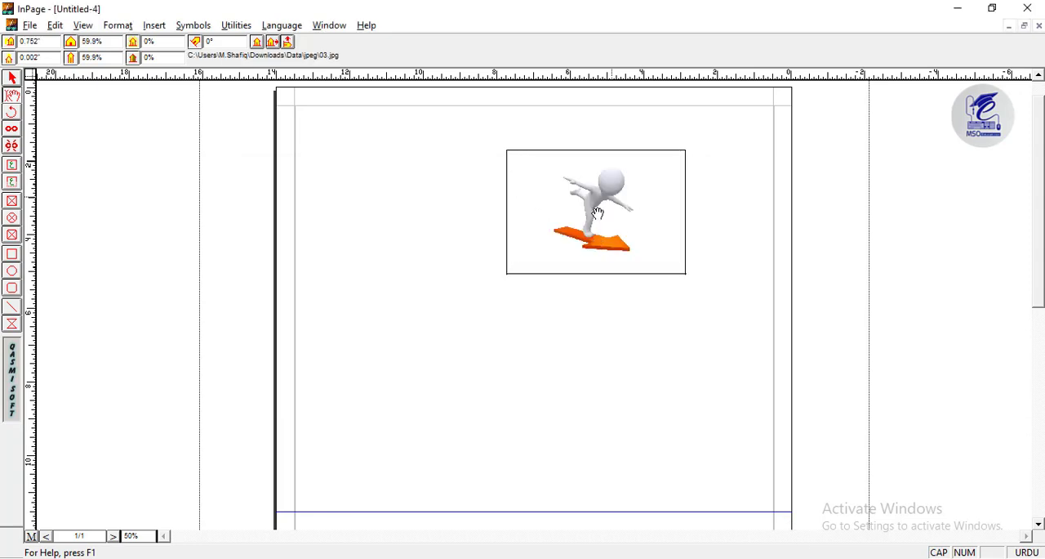
mouse_move(594, 208)
mouse_down()
mouse_move(573, 205)
mouse_move(584, 201)
mouse_up()
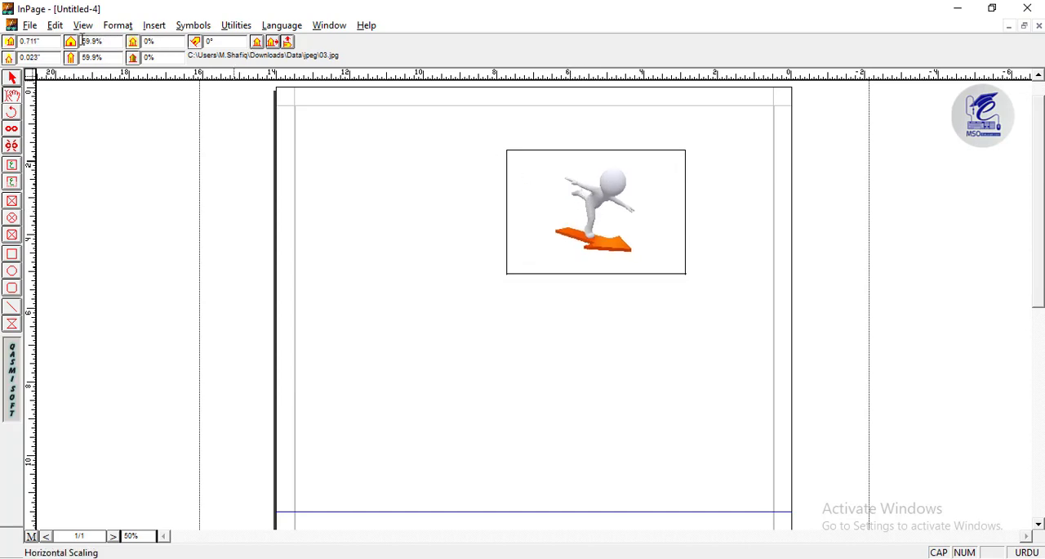
- Scale picture 03 to 70% horizontally and vertically and centre it within its picture box
drag(114, 41, 83, 41)
key(Return)
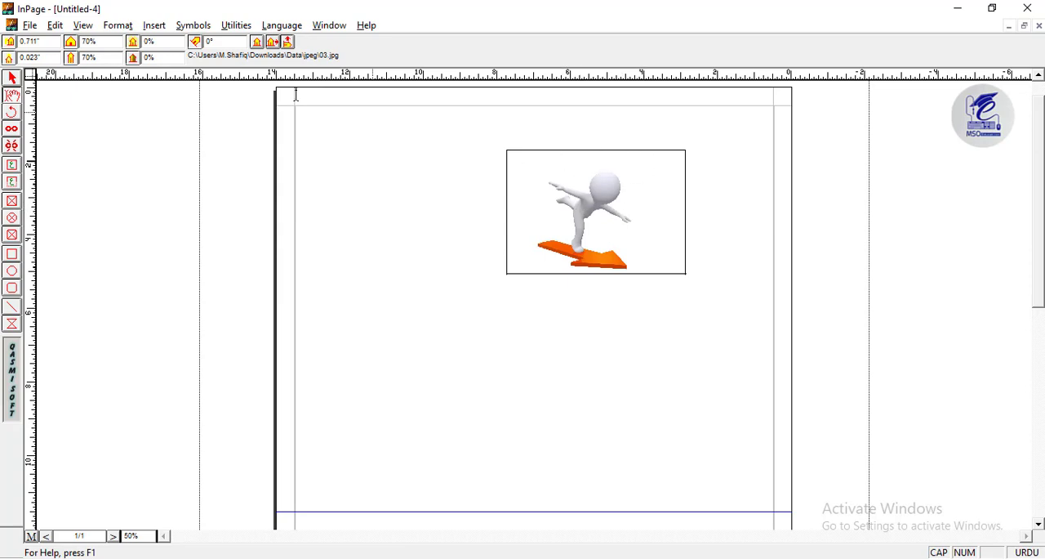
click(256, 42)
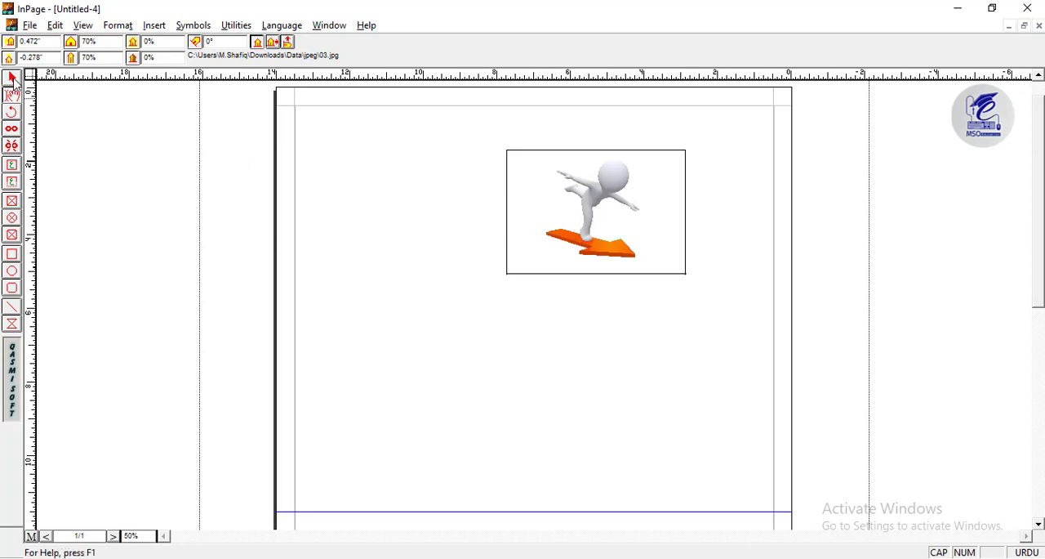
- Copy the picture box and place a duplicate lower on the page, diagonally down and to the left of the original
click(14, 82)
click(588, 196)
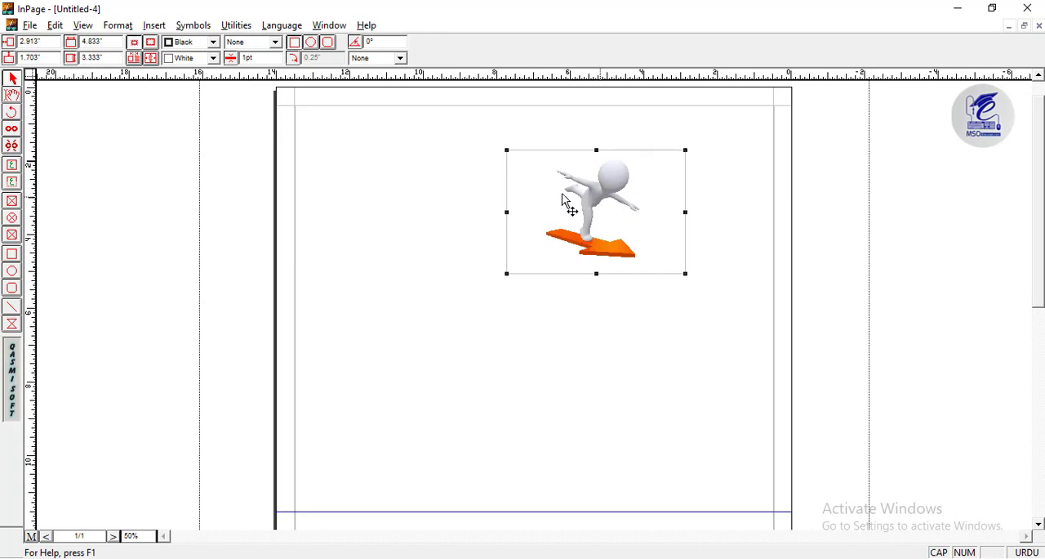
right_click(586, 195)
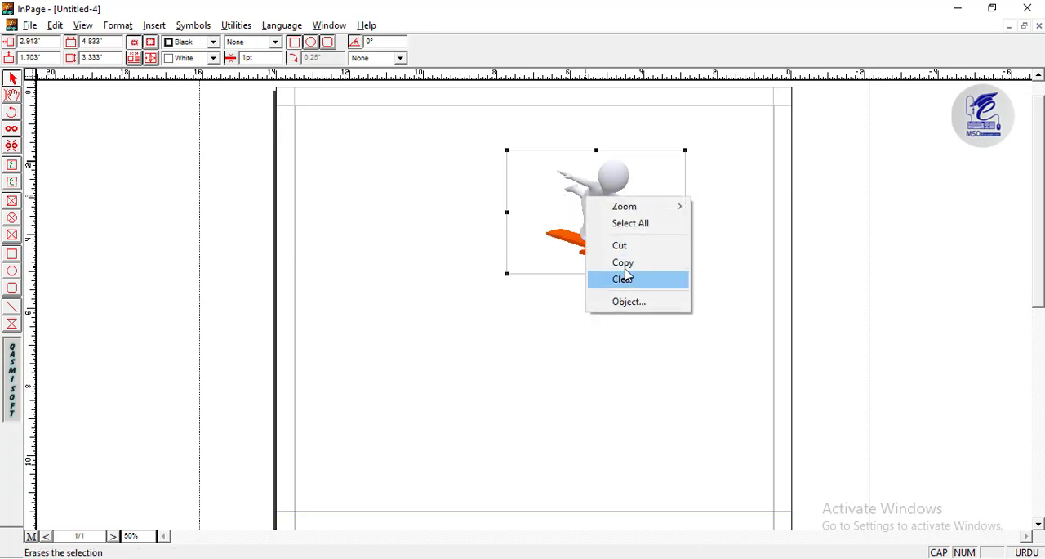
click(622, 263)
right_click(579, 302)
click(615, 401)
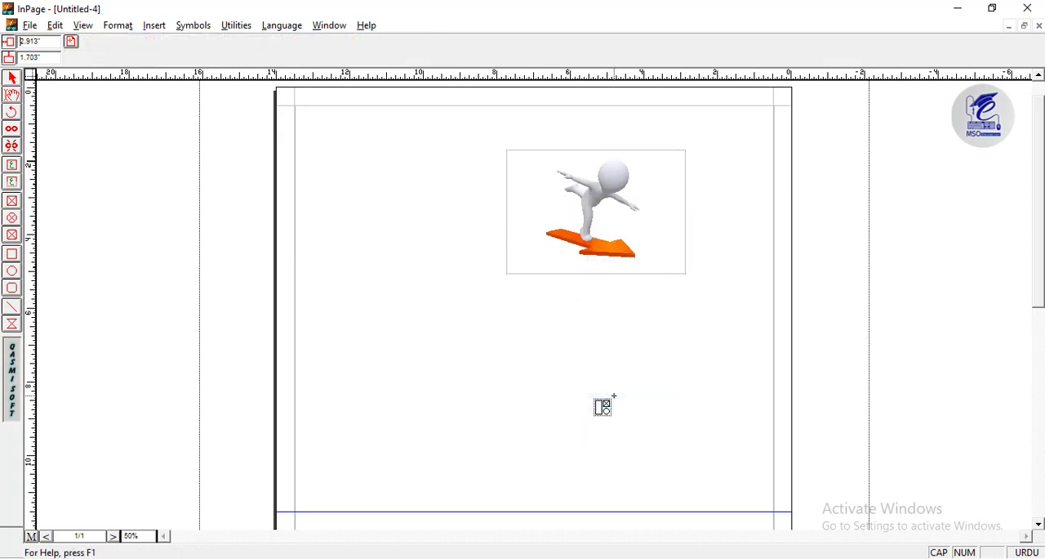
click(504, 338)
mouse_move(485, 346)
mouse_down()
mouse_move(501, 343)
mouse_move(486, 335)
mouse_move(498, 347)
mouse_up()
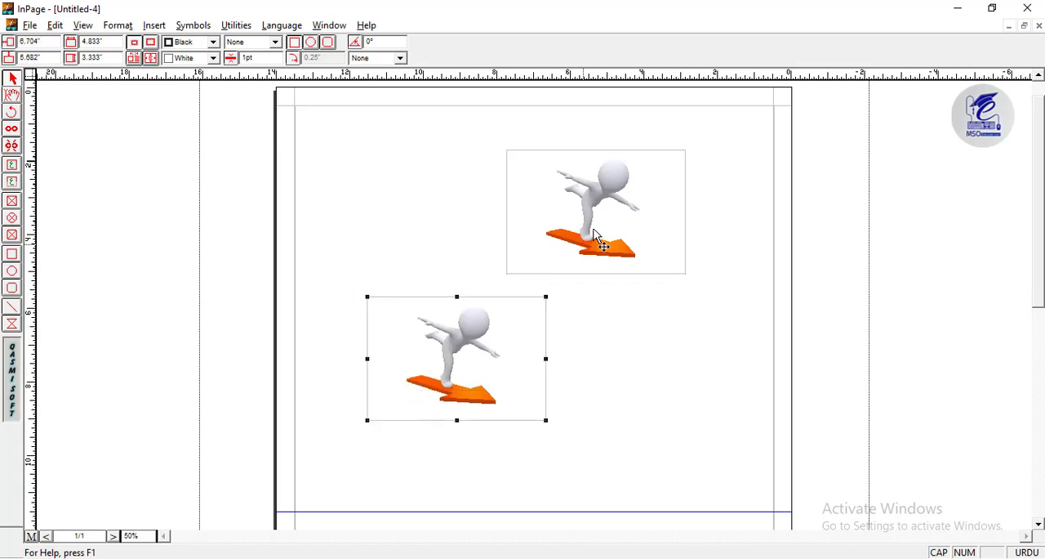
- Move the original picture box closer to the page's right margin, then reposition the duplicate and resize it to about 5.688 by 3.729 inches
click(639, 234)
drag(640, 234, 690, 235)
drag(509, 354, 521, 343)
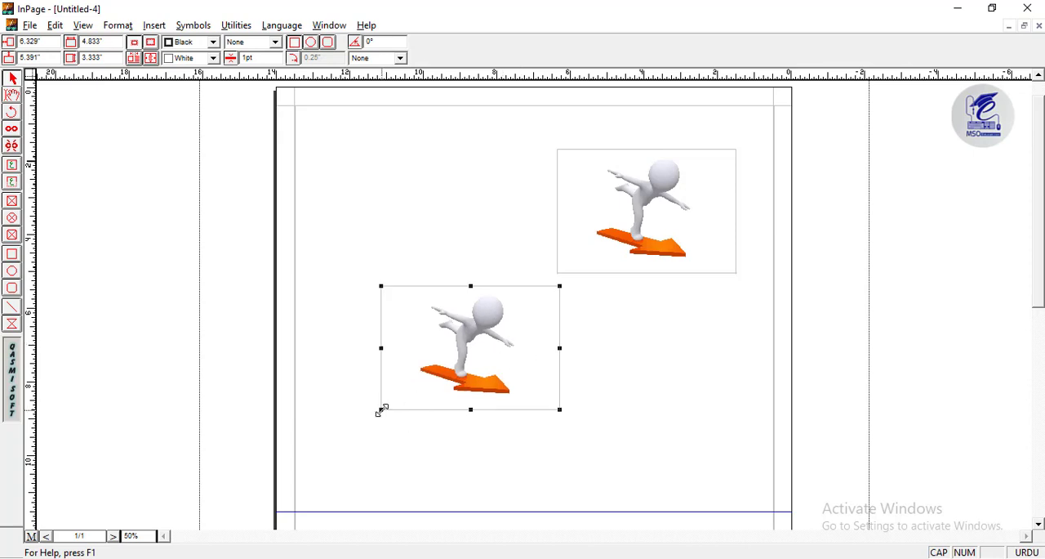
drag(365, 415, 345, 424)
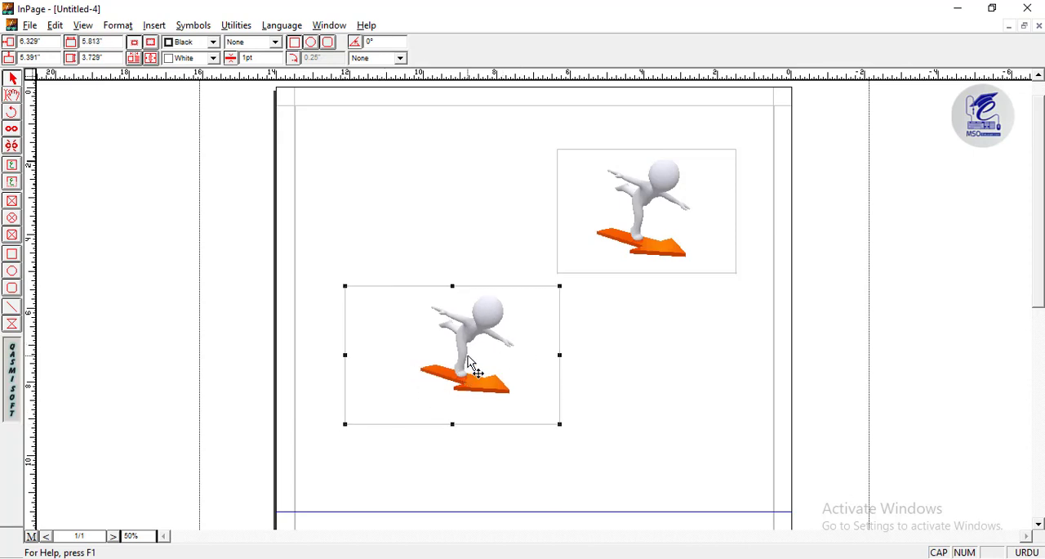
drag(493, 364, 497, 370)
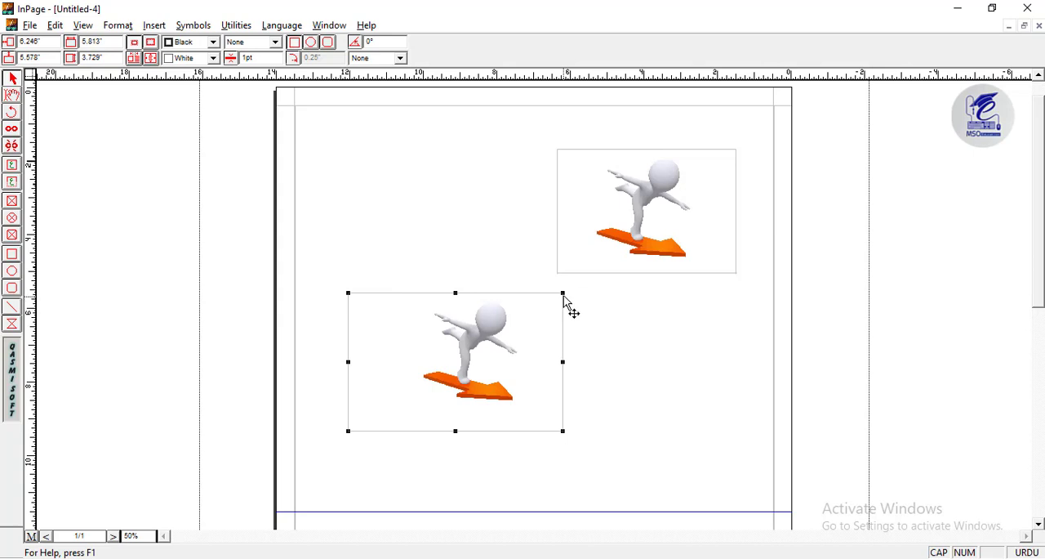
drag(559, 294, 554, 294)
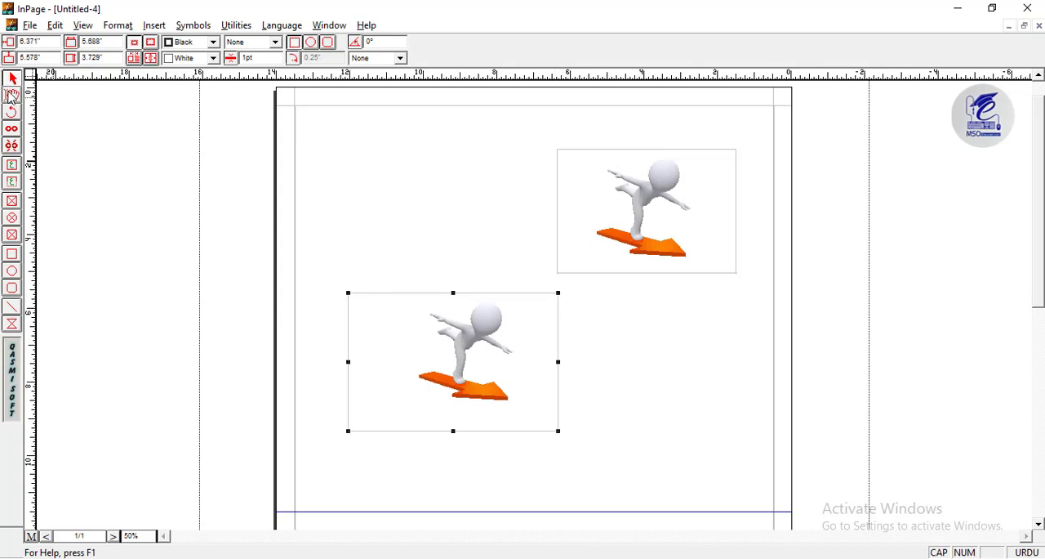
- Import picture 01 from the jpeg folder into the duplicate picture box, replacing its current picture
click(12, 94)
double_click(444, 356)
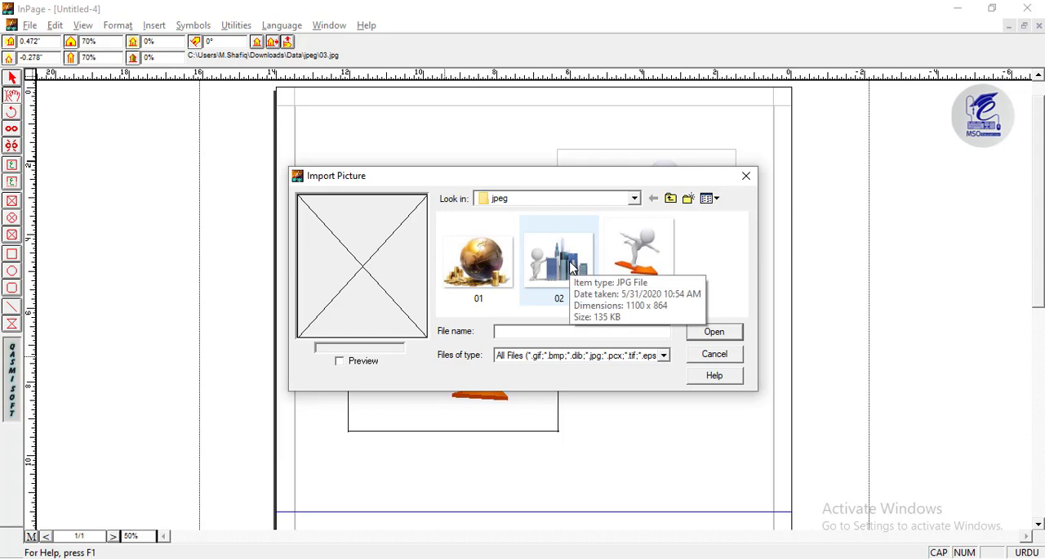
click(479, 263)
click(712, 335)
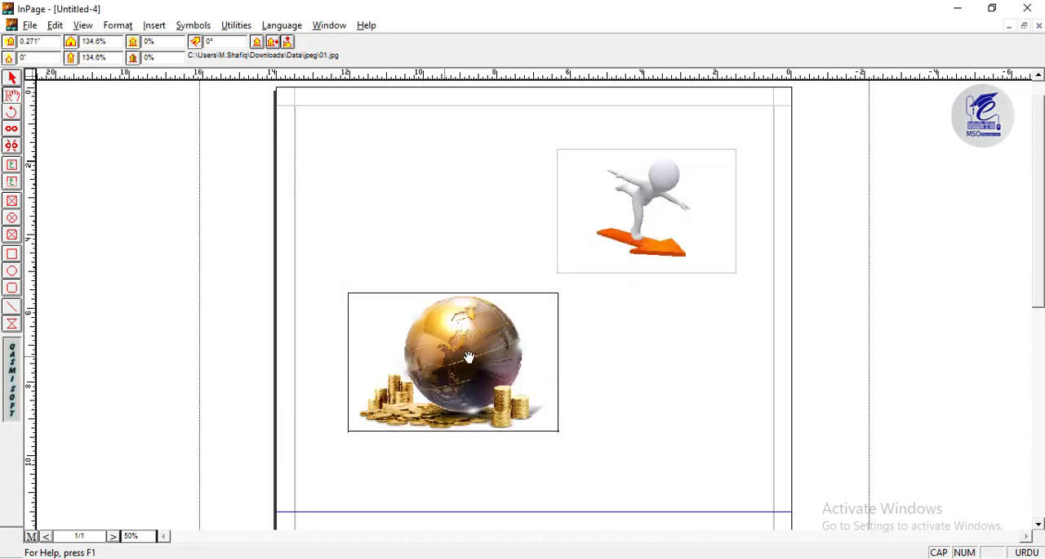
- Move the box with picture 03 slightly up, to about 1.517 and 1.474 inches, and shrink it to about 4.708 by 3.313 inches
click(12, 79)
click(662, 229)
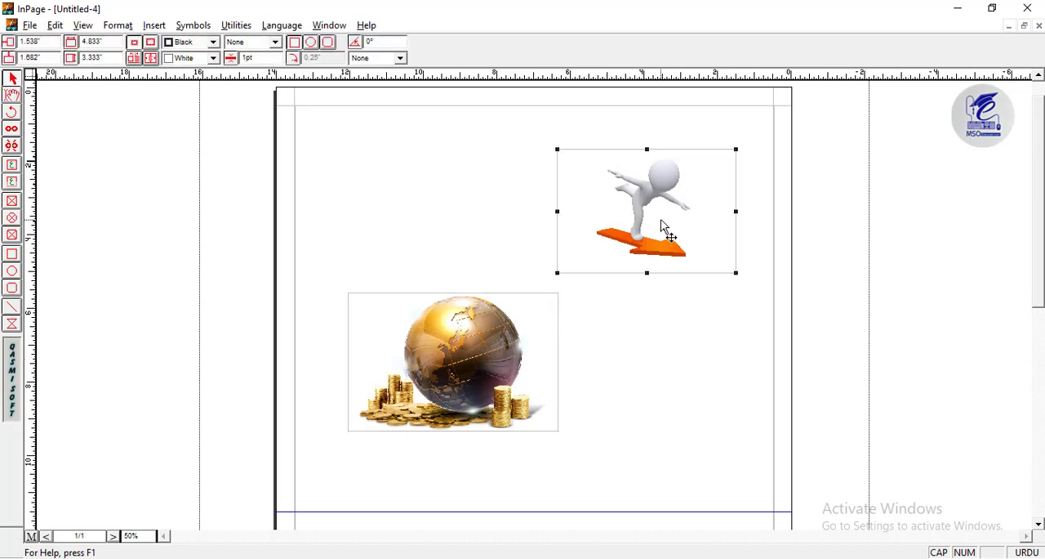
drag(656, 229, 656, 220)
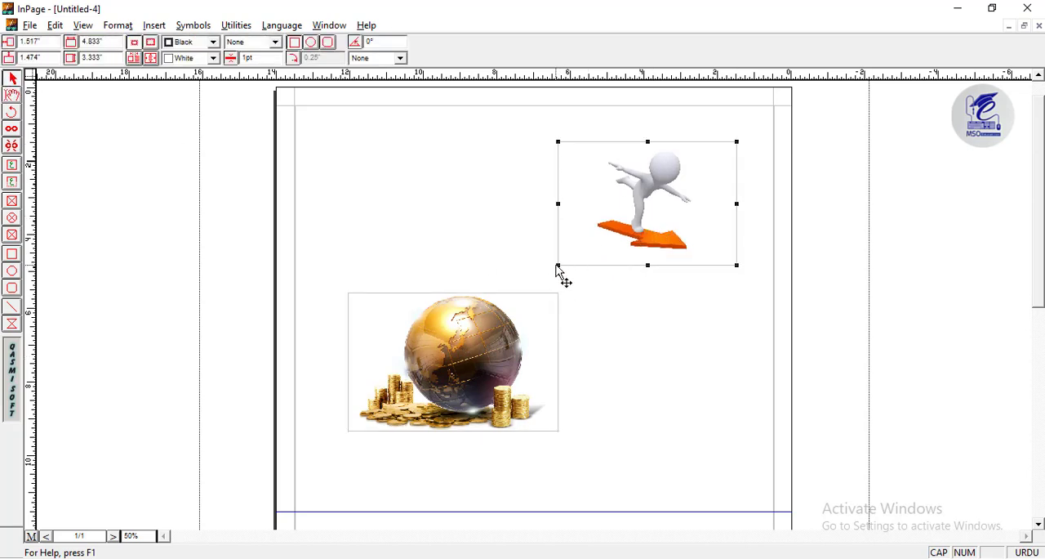
drag(558, 266, 562, 264)
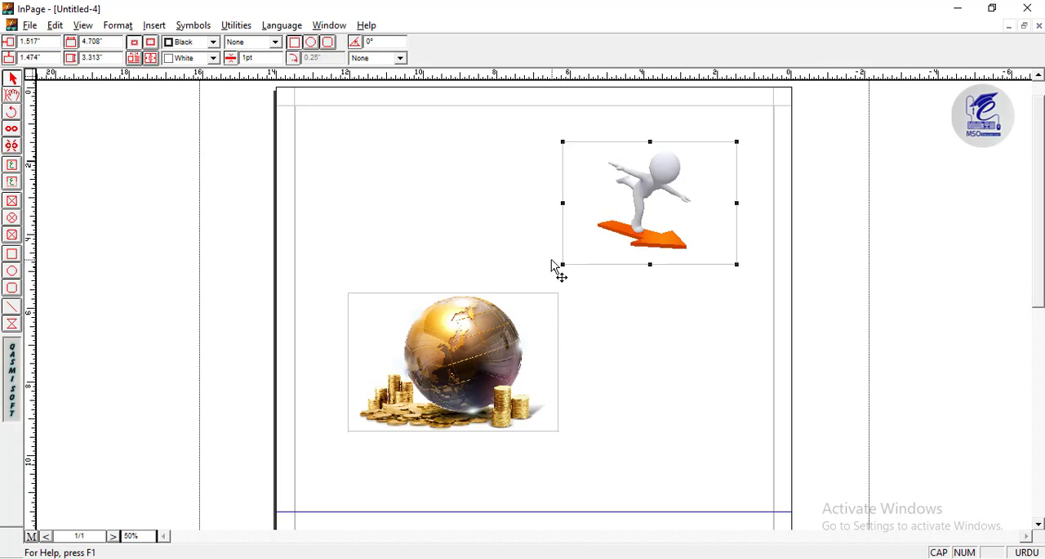
click(574, 365)
click(513, 348)
click(512, 225)
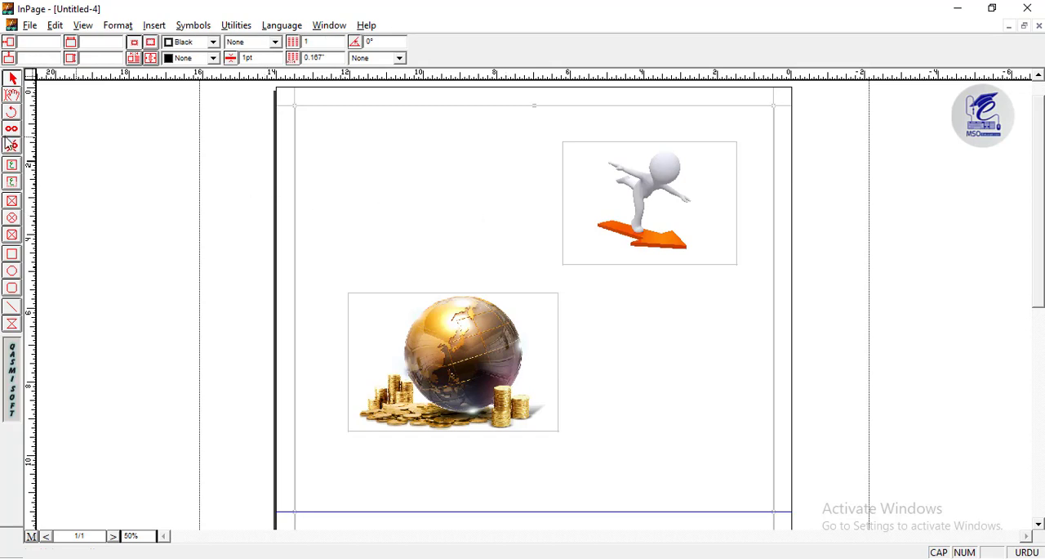
- Draw a text box about 13 by 10.995 inches between the page margins, down to the blue guide line, and select it
click(12, 165)
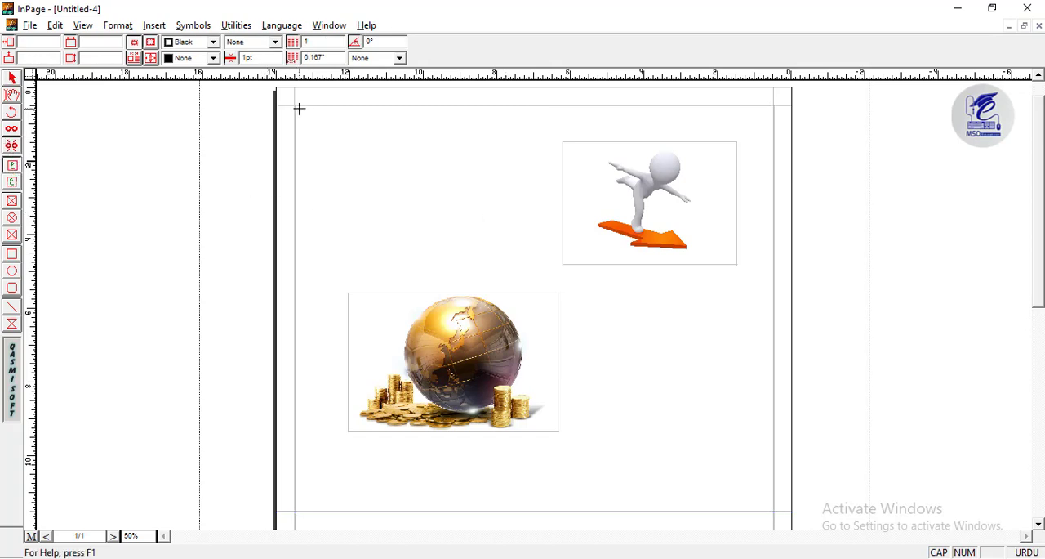
mouse_move(296, 105)
mouse_down()
mouse_move(403, 252)
mouse_move(775, 511)
mouse_up()
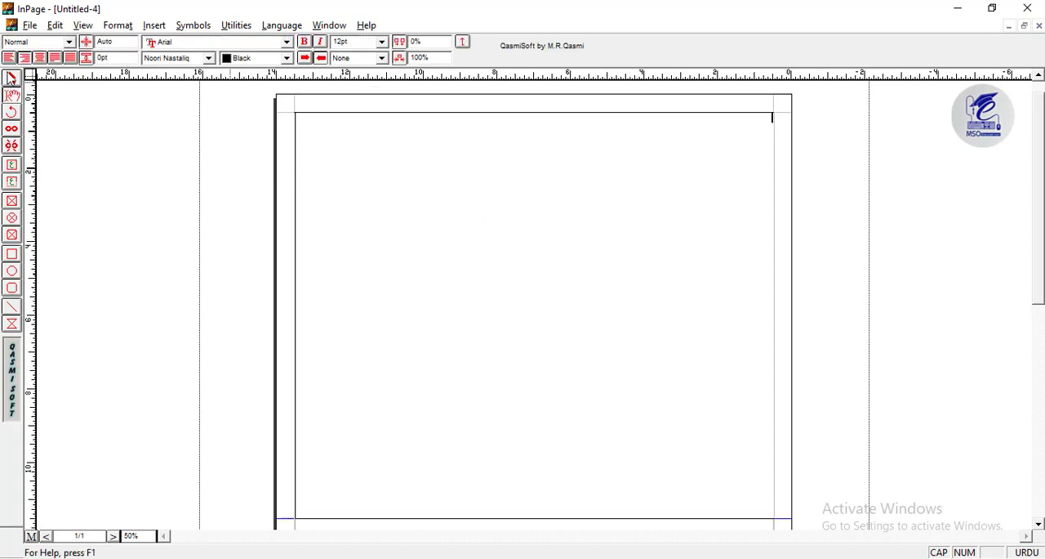
click(11, 79)
click(479, 210)
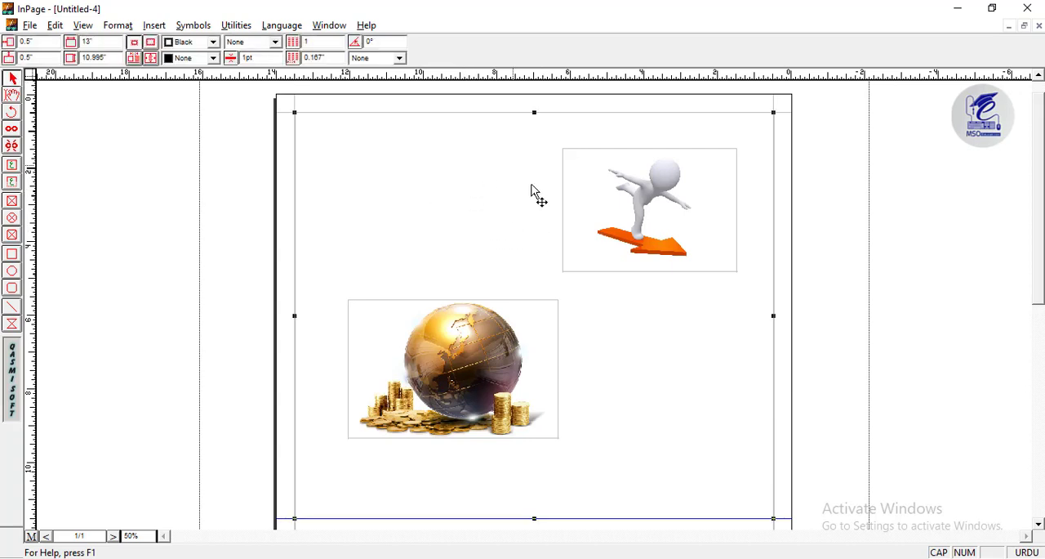
- Divide the new text box into 7 columns with a 0.1 inch gutter
double_click(479, 196)
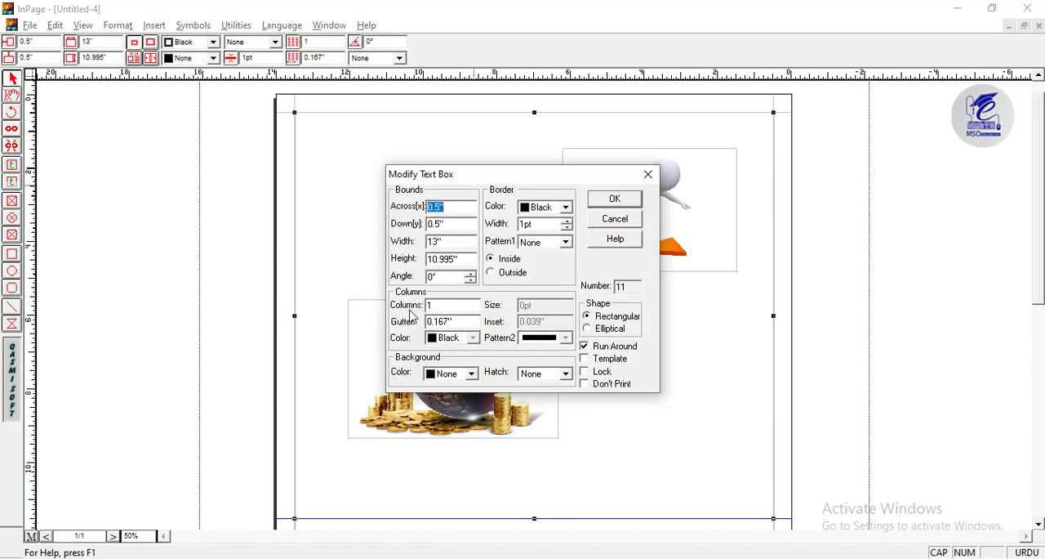
click(614, 219)
right_click(454, 166)
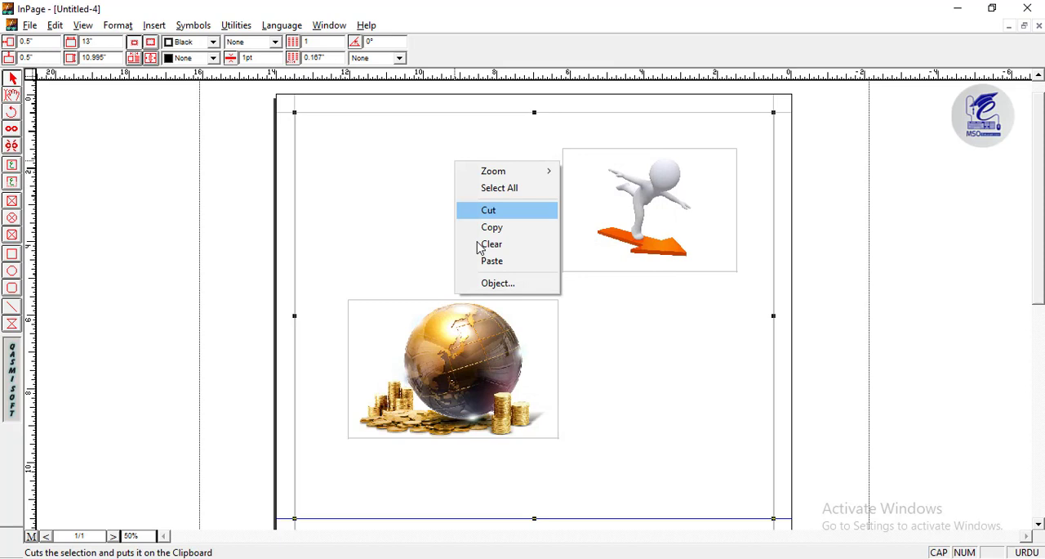
click(490, 283)
click(426, 306)
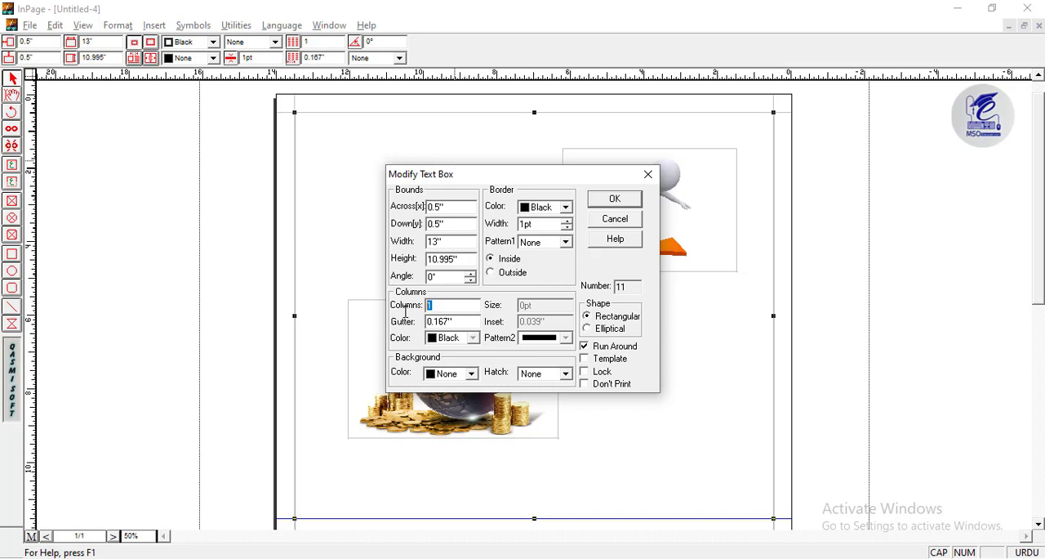
text(7)
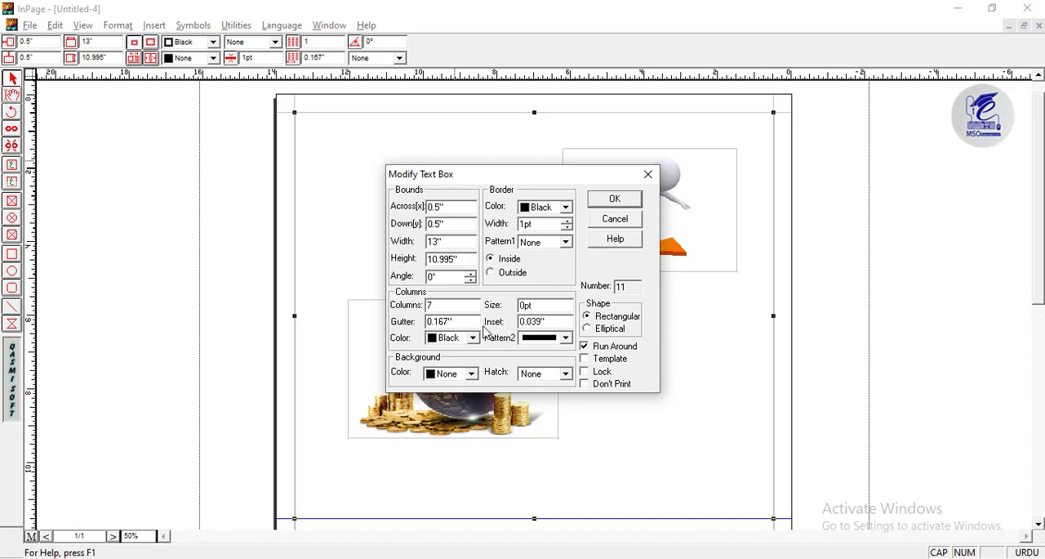
drag(453, 322, 427, 321)
drag(481, 178, 460, 171)
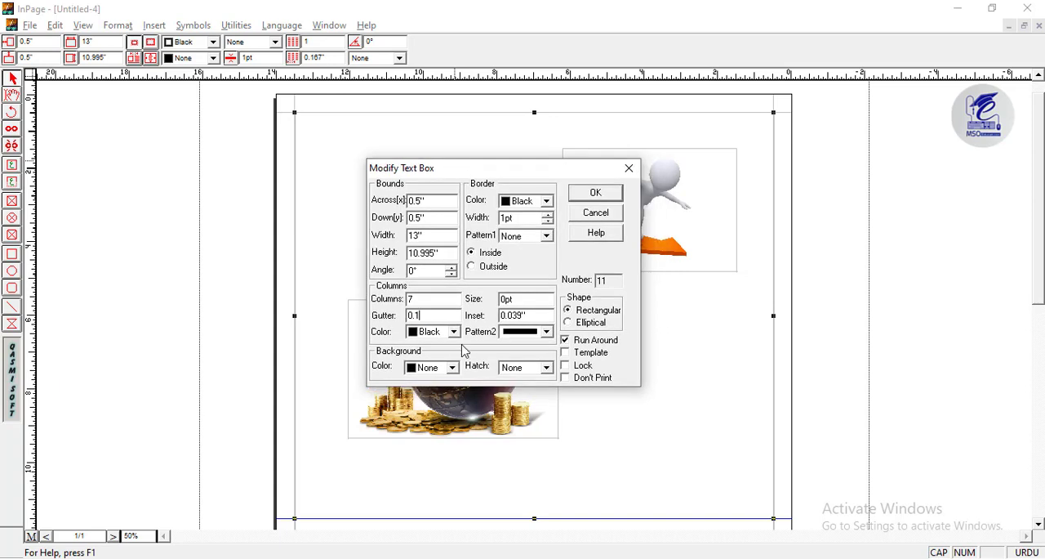
click(581, 194)
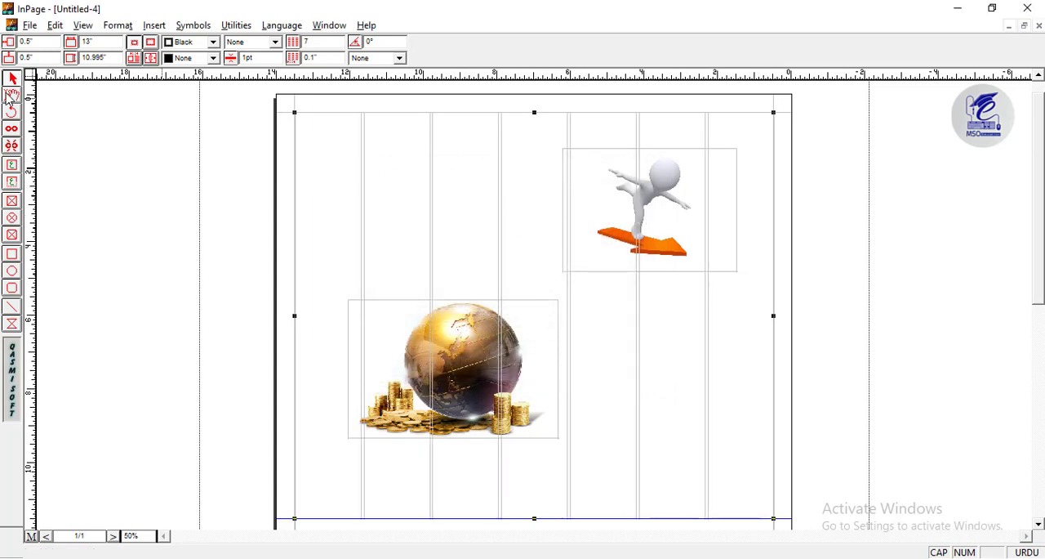
- Place the text cursor in the seven-column text box and open the document 2 kirdar.inp from the Desktop
click(209, 127)
click(500, 181)
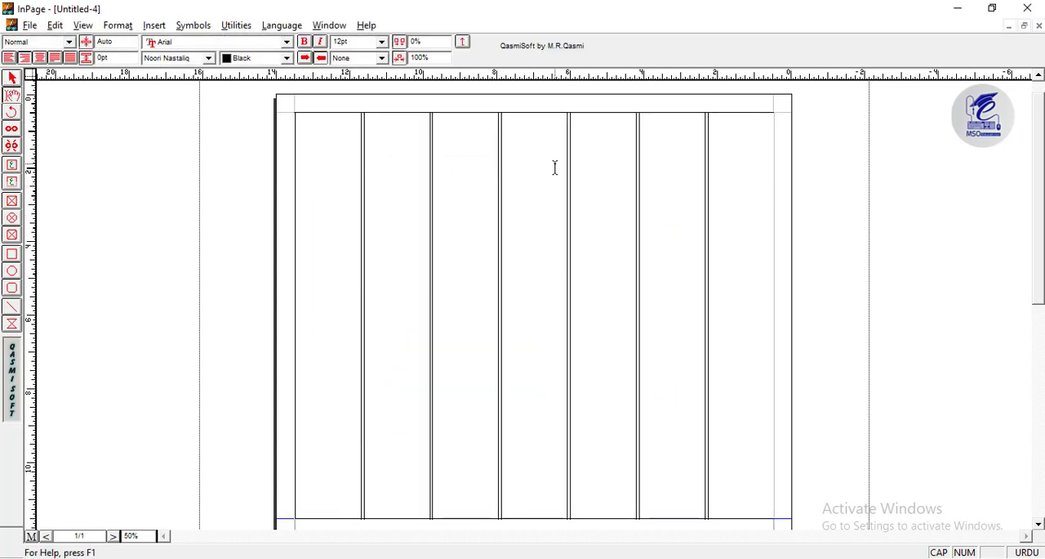
click(30, 25)
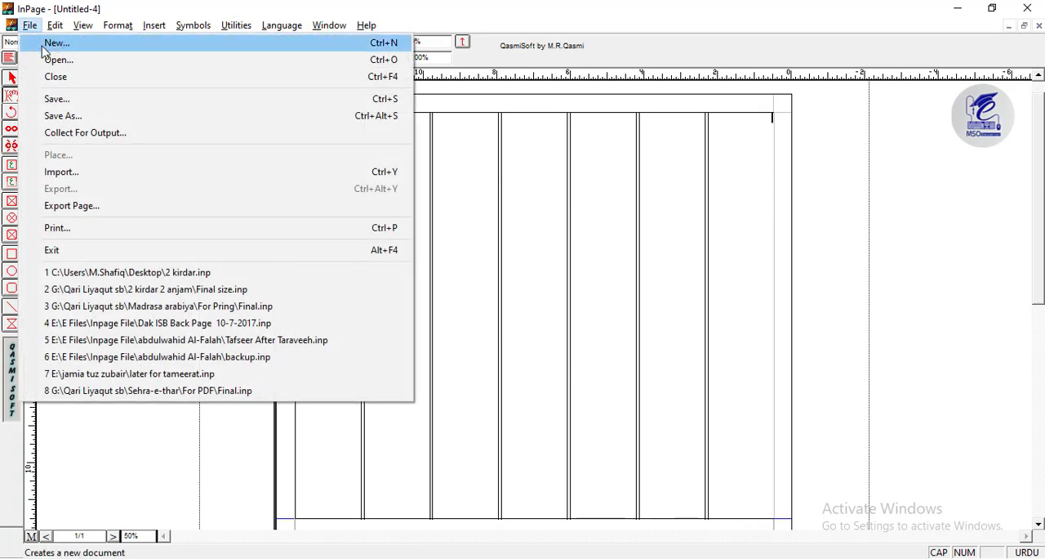
click(241, 276)
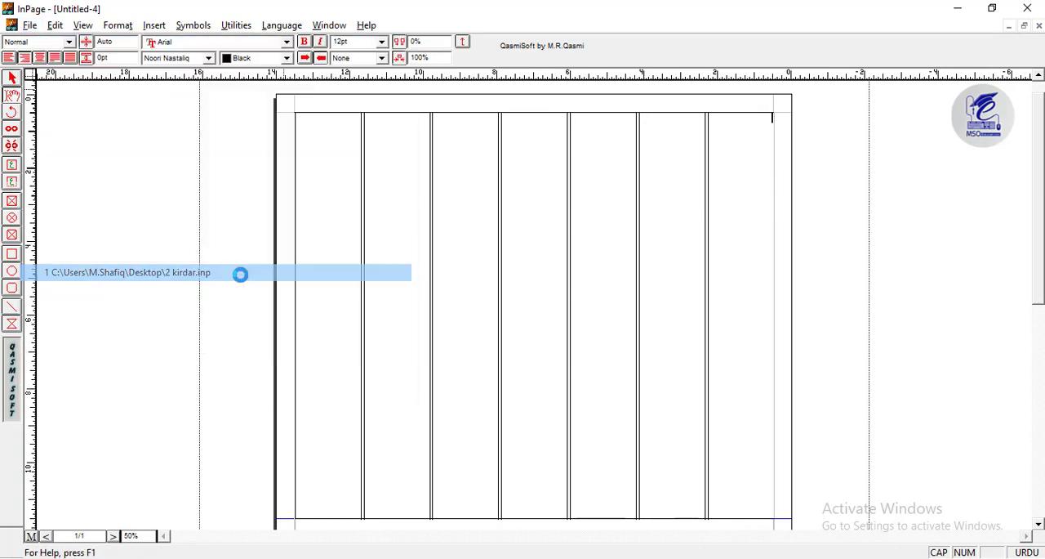
click(615, 273)
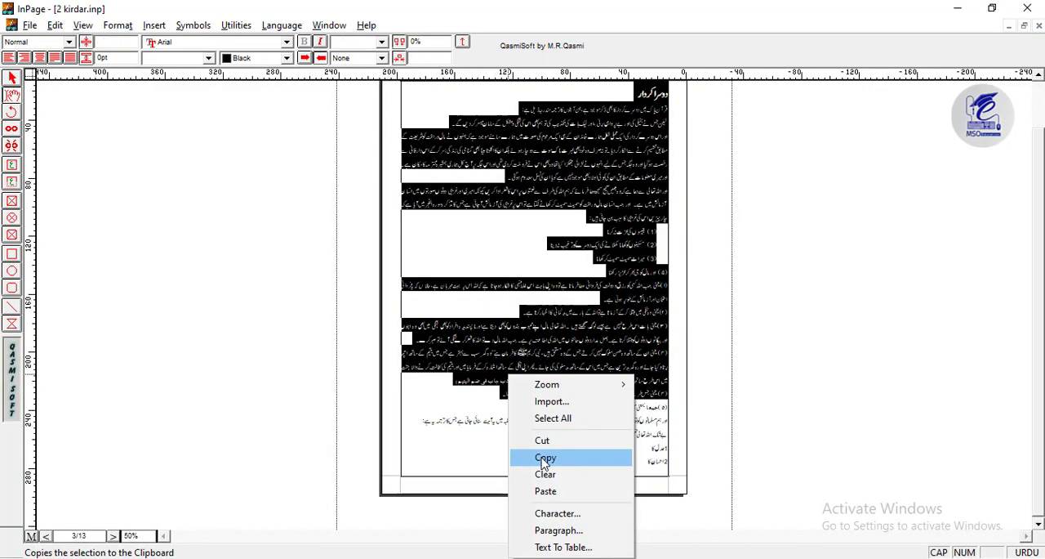
click(545, 456)
key(ctrl+Tab)
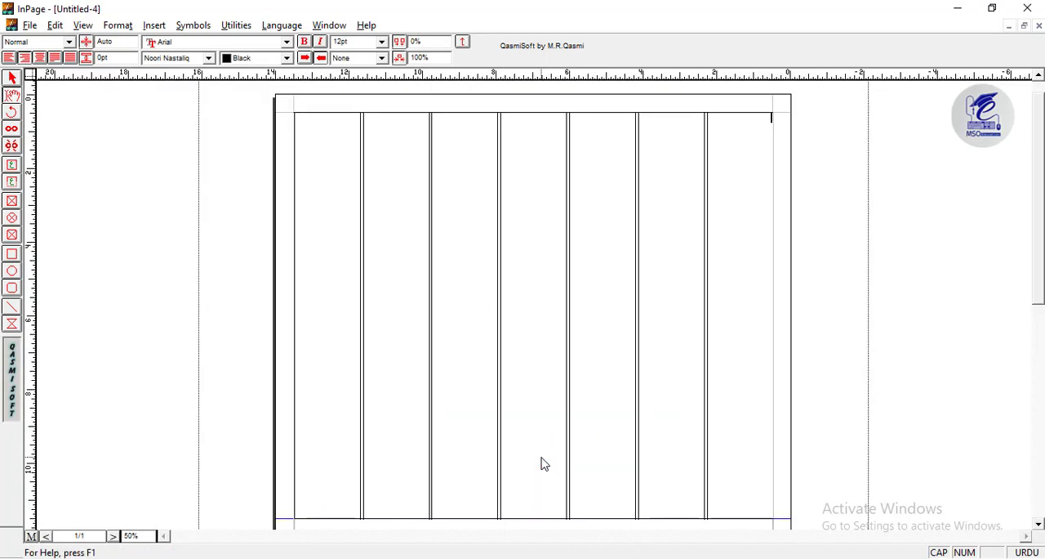
key(ctrl+Tab)
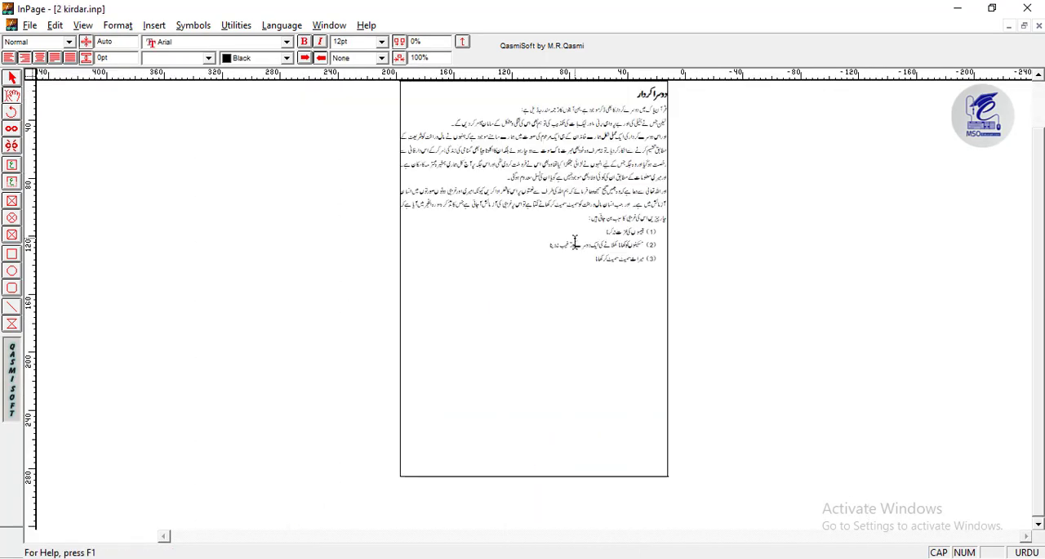
- Switch between the open documents 2 kirdar.inp and Untitled-4, finishing in Untitled-4
click(330, 25)
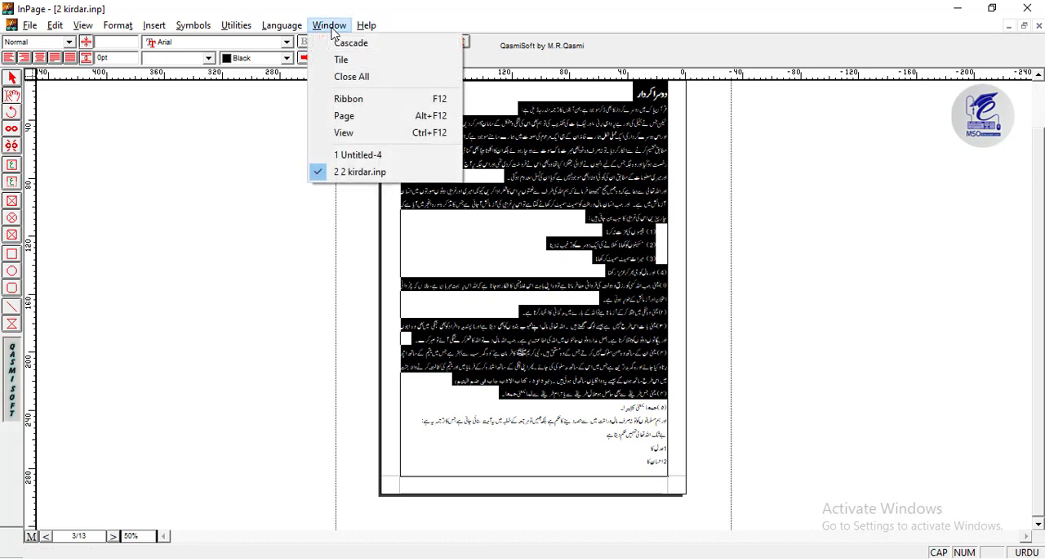
click(357, 155)
click(330, 26)
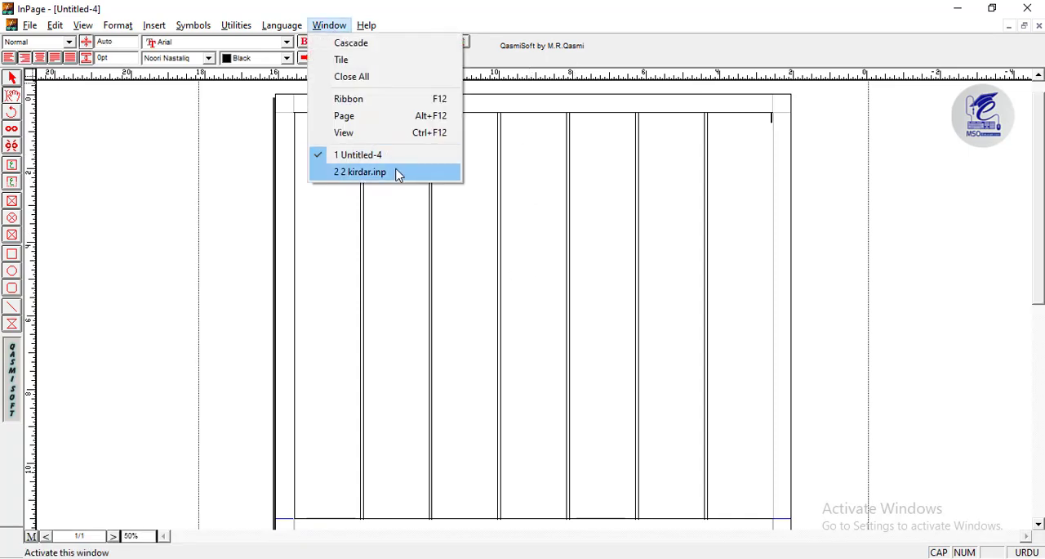
click(397, 172)
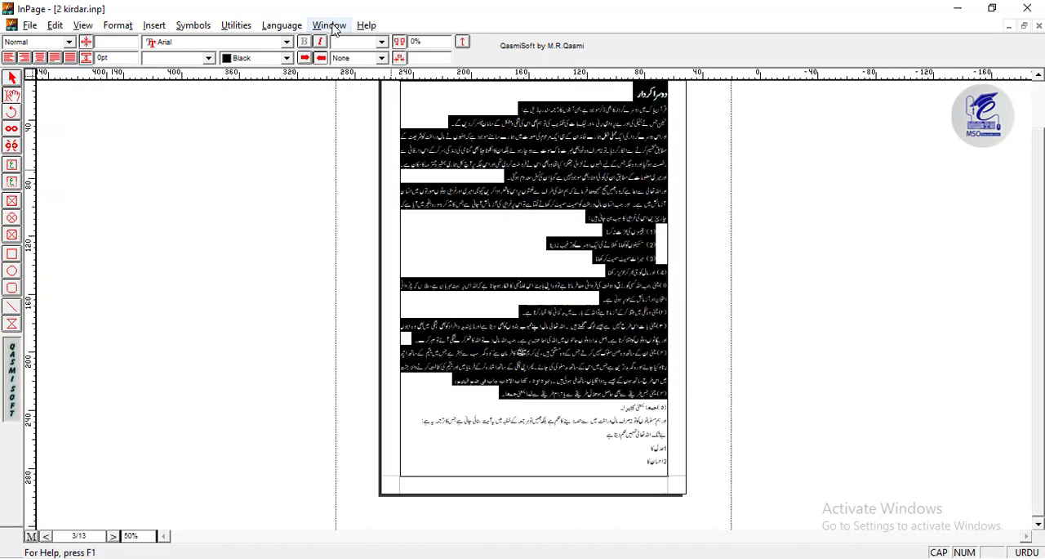
click(330, 25)
click(352, 155)
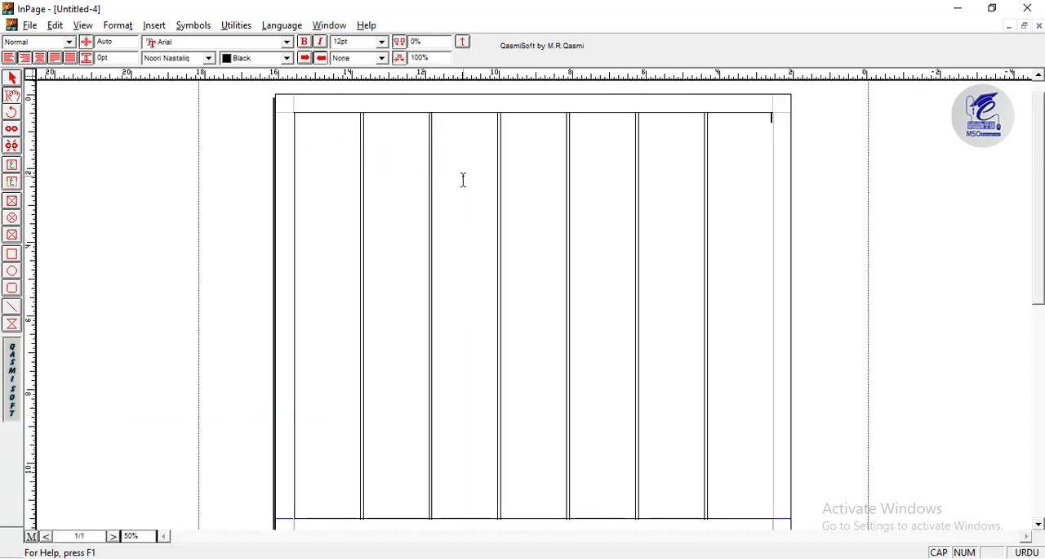
- Paste the selected text from 2 kirdar.inp into the seven-column text box in Untitled-4
key(ctrl+Tab)
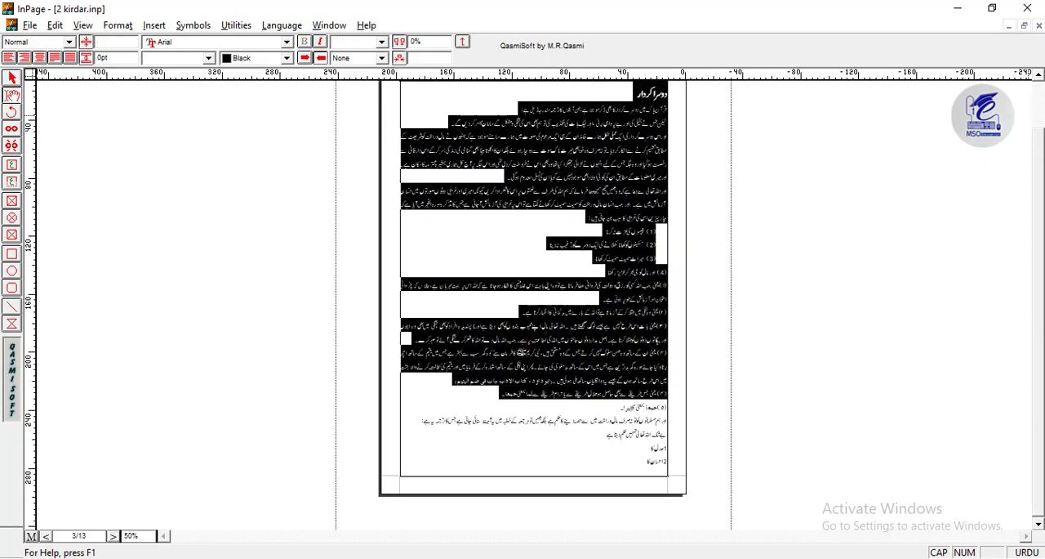
click(1039, 75)
key(ctrl+shift+Tab)
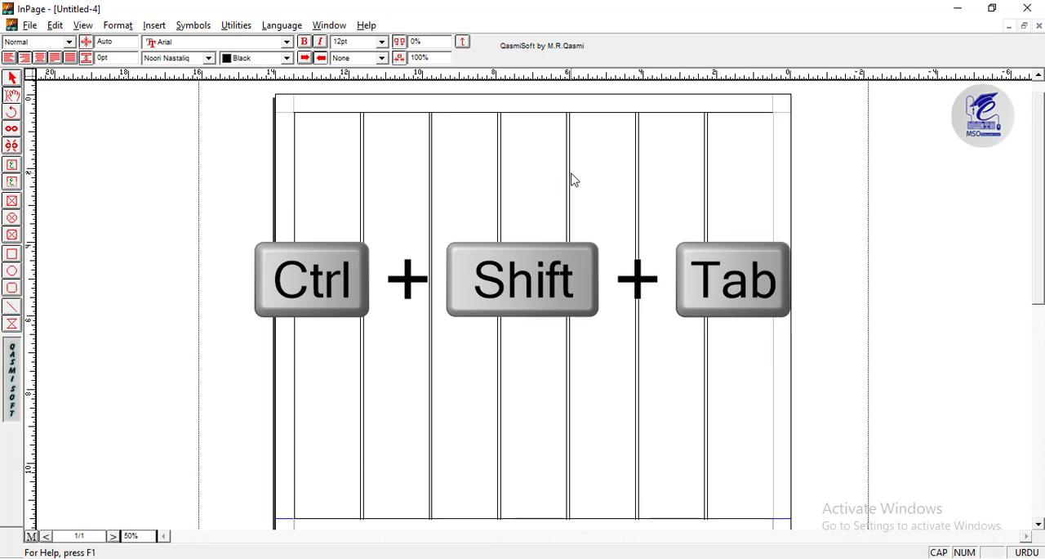
right_click(749, 147)
click(768, 208)
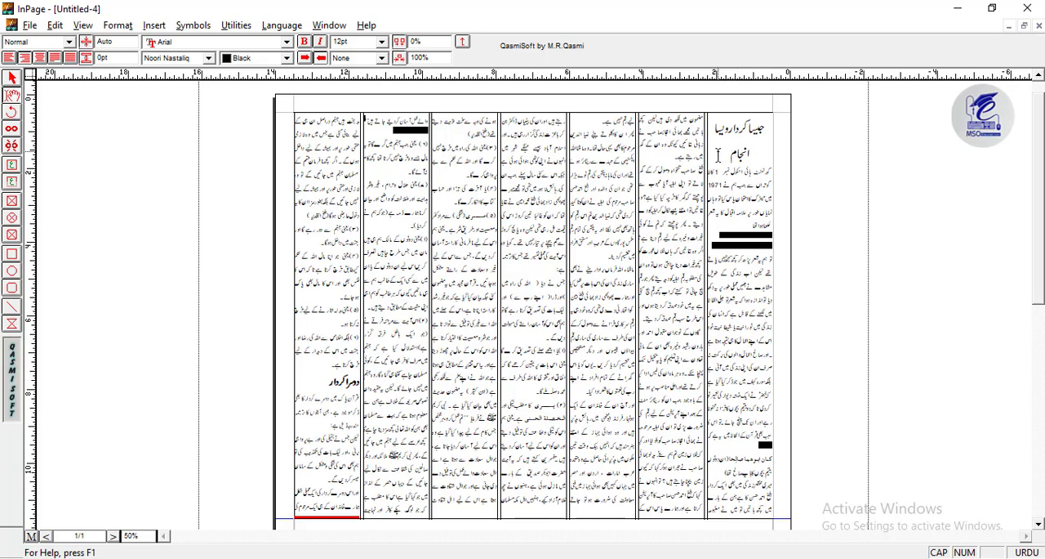
- Delete the two-line heading and the blank line left at the start of the first column
drag(717, 154, 768, 138)
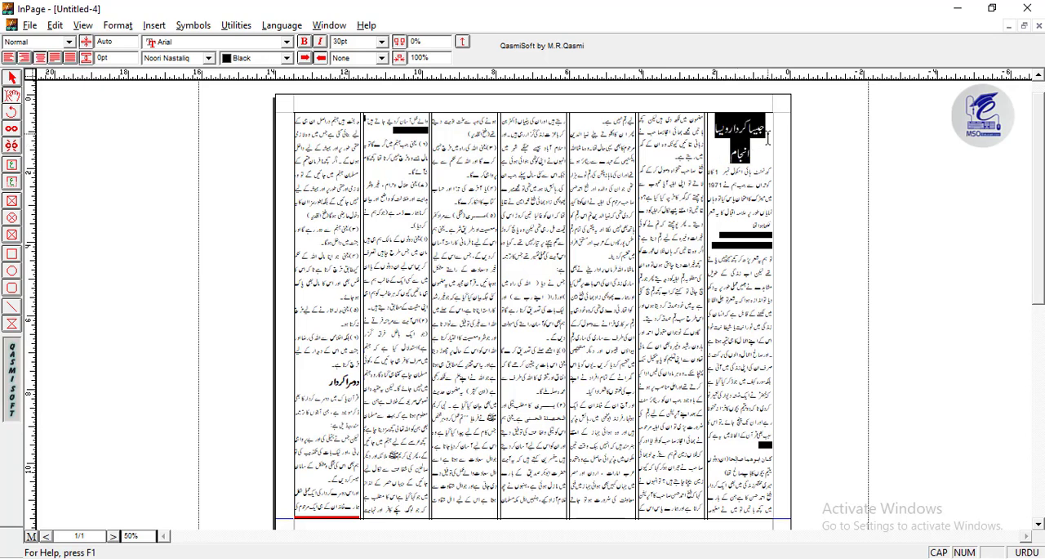
key(Delete)
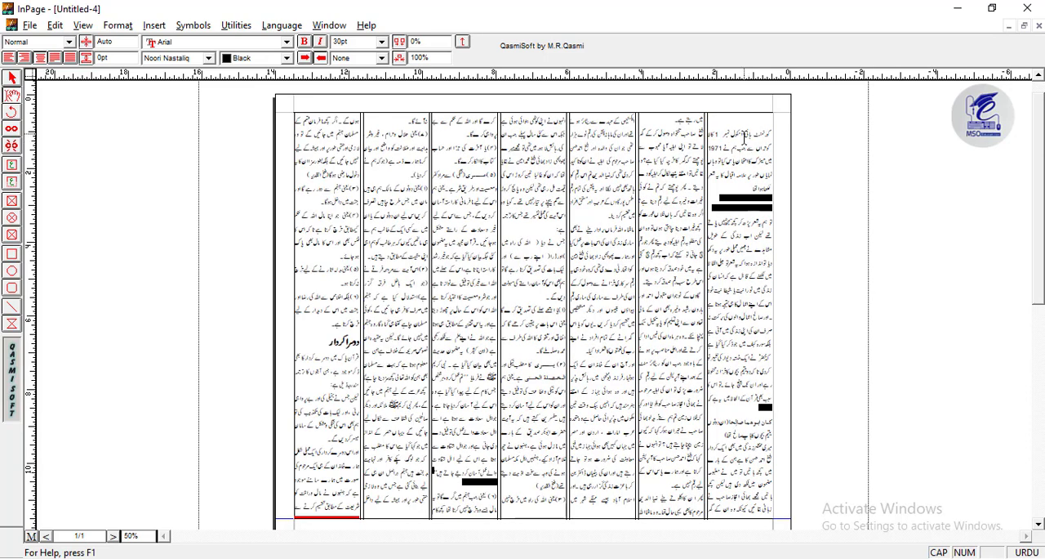
key(Delete)
- Set all the pasted text to 14 pt with 16 pt line leading
key(ctrl+a)
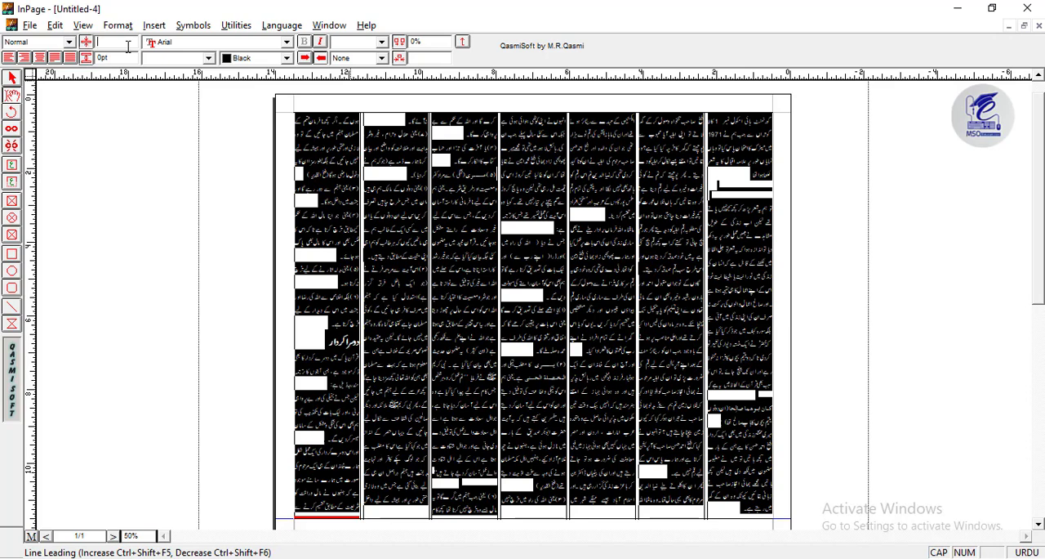
key(Tab)
key(Tab)
key(Tab)
key(Tab)
key(Return)
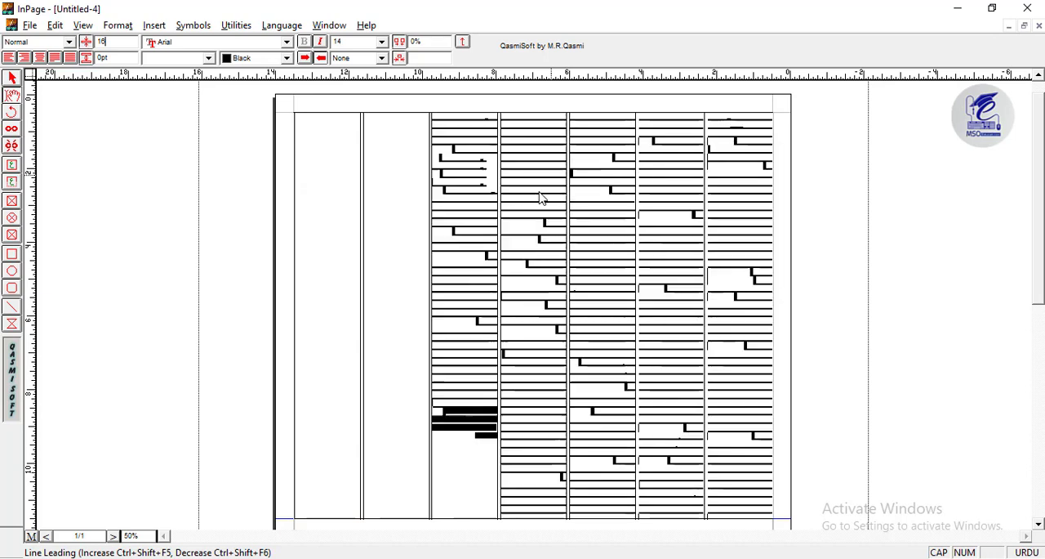
- Set all the text to 15 pt with 18 pt line leading and place the cursor at its end
click(130, 45)
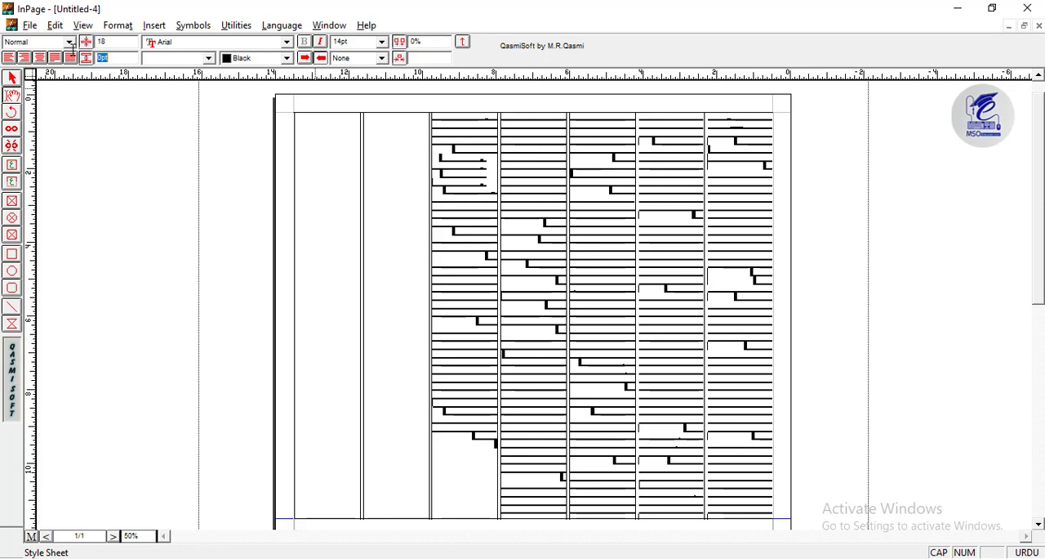
key(Tab)
key(Tab)
key(Tab)
key(Tab)
text(15)
key(Return)
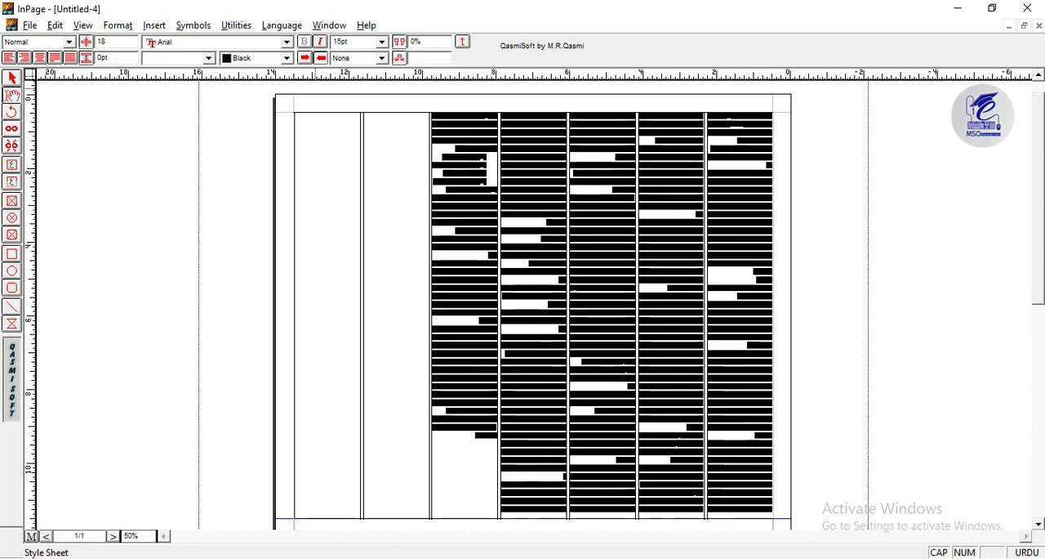
click(234, 170)
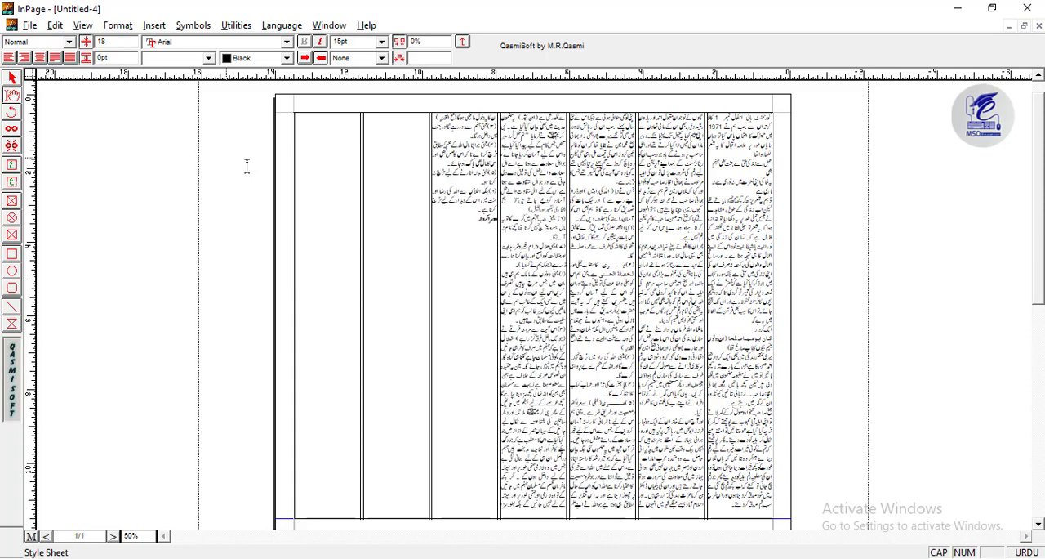
key(ctrl+a)
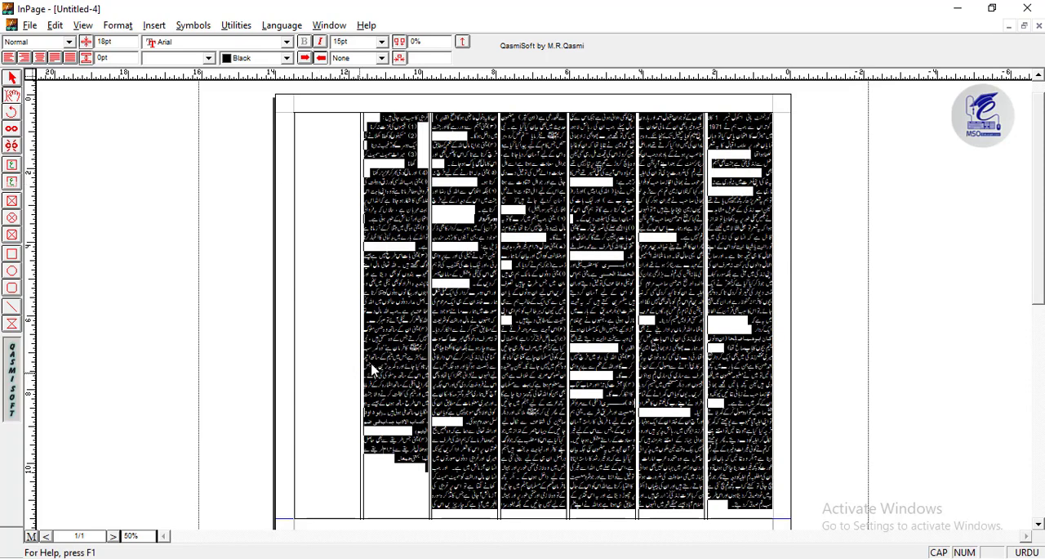
click(380, 473)
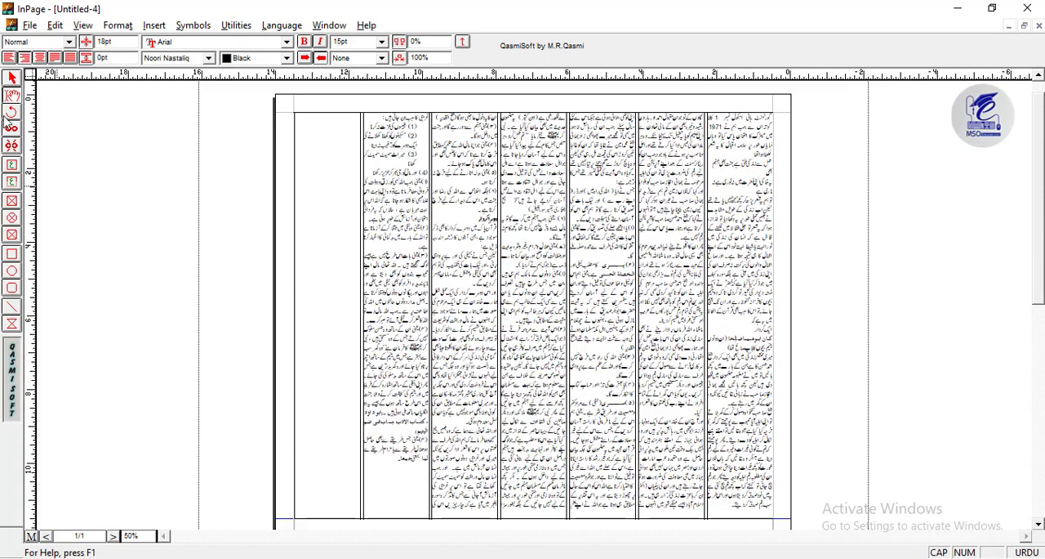
- Draw an editable polygon about 2.79 by 2.98 inches around the picture of the balancing figure
click(12, 78)
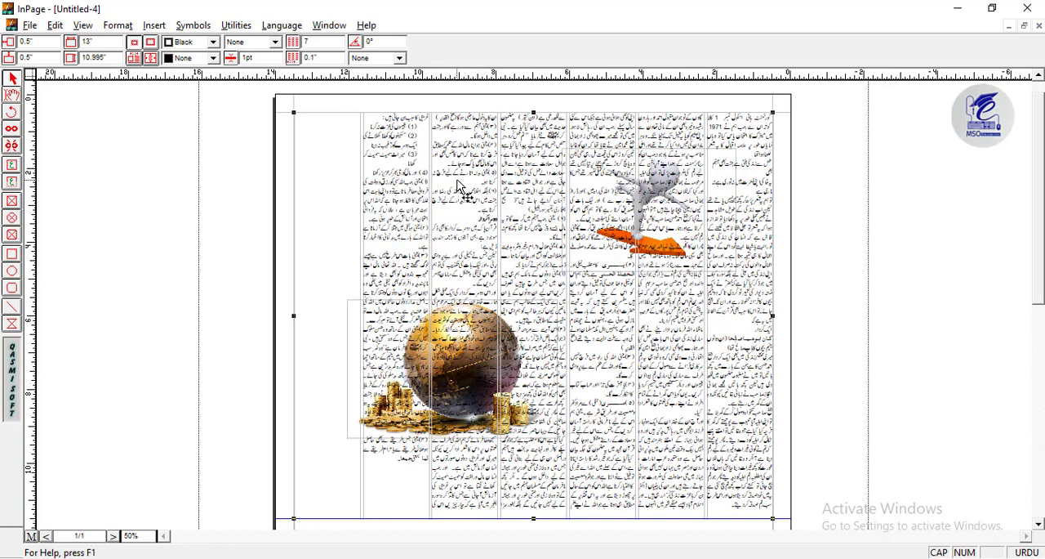
click(12, 326)
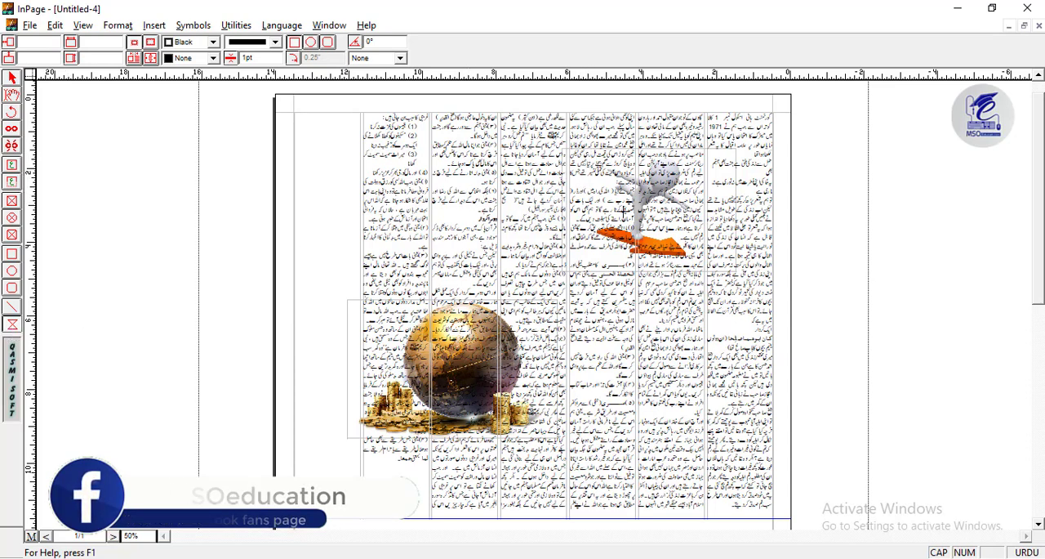
drag(590, 152, 696, 266)
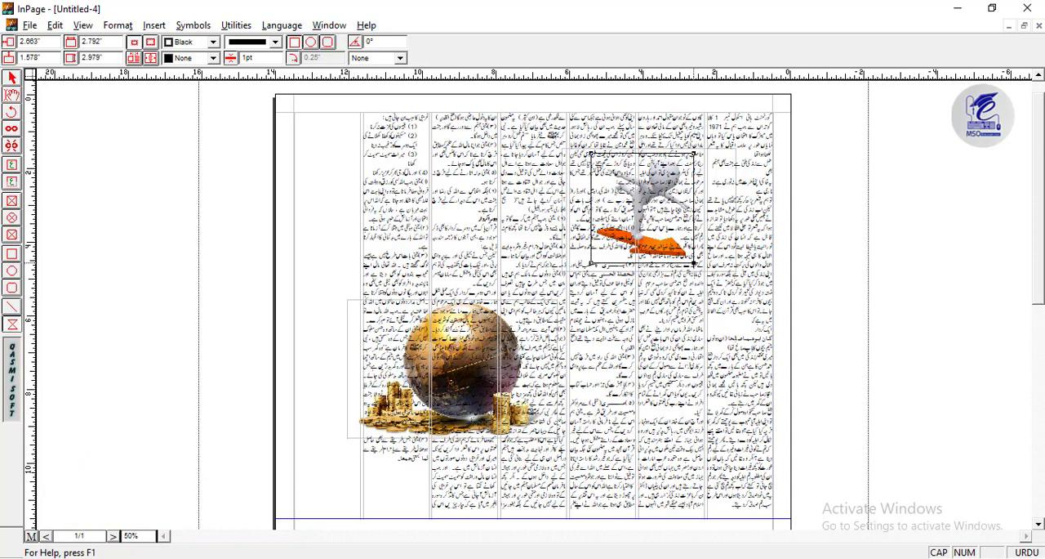
- Reshape the polygon along the side of the figure's head and the upper edge of the raised arm to its hand
key(ctrl+2)
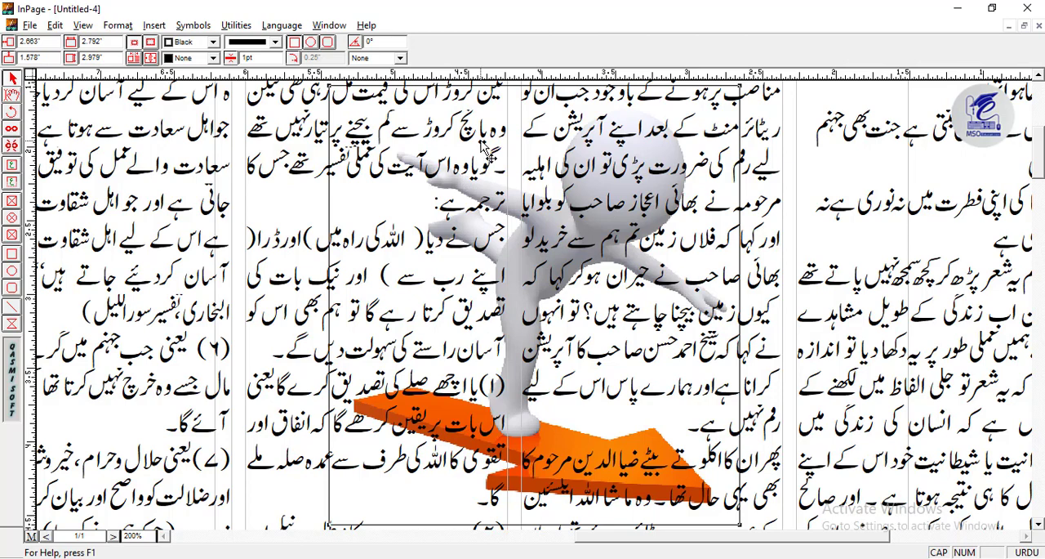
drag(485, 149, 466, 211)
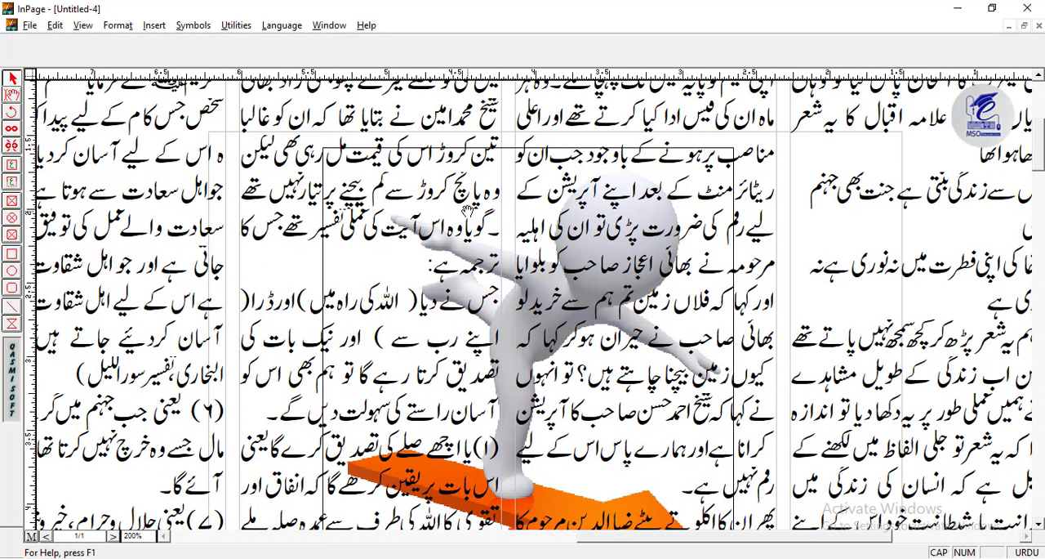
click(345, 149)
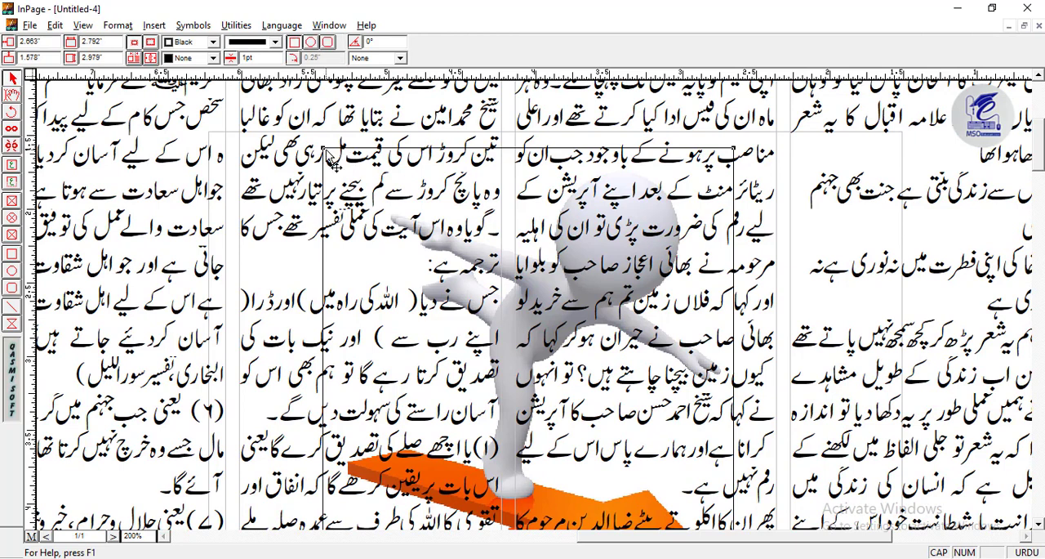
drag(332, 152, 382, 209)
drag(577, 179, 548, 244)
double_click(134, 536)
text(300)
key(Return)
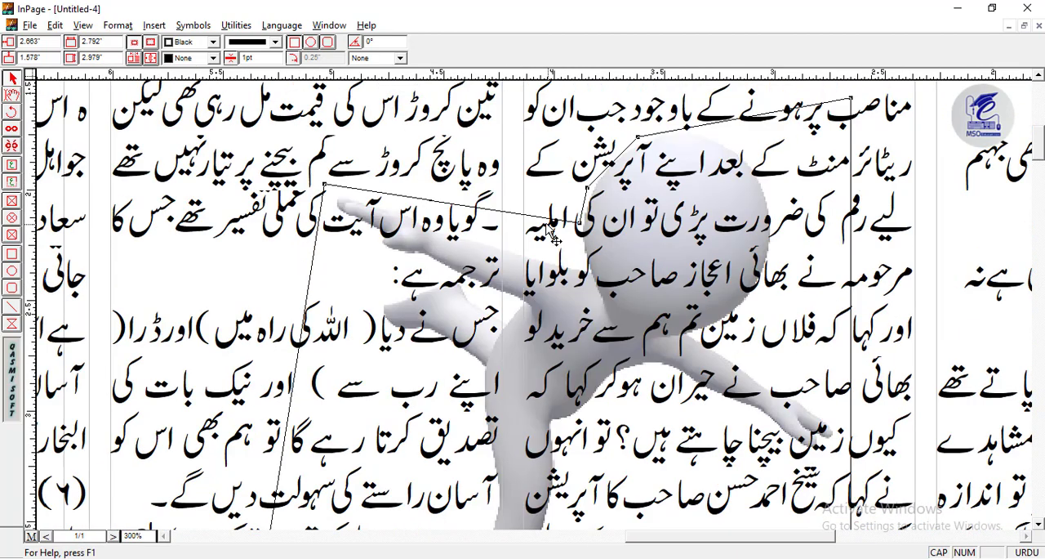
drag(551, 220, 586, 263)
drag(474, 232, 483, 240)
drag(325, 189, 338, 190)
click(333, 207)
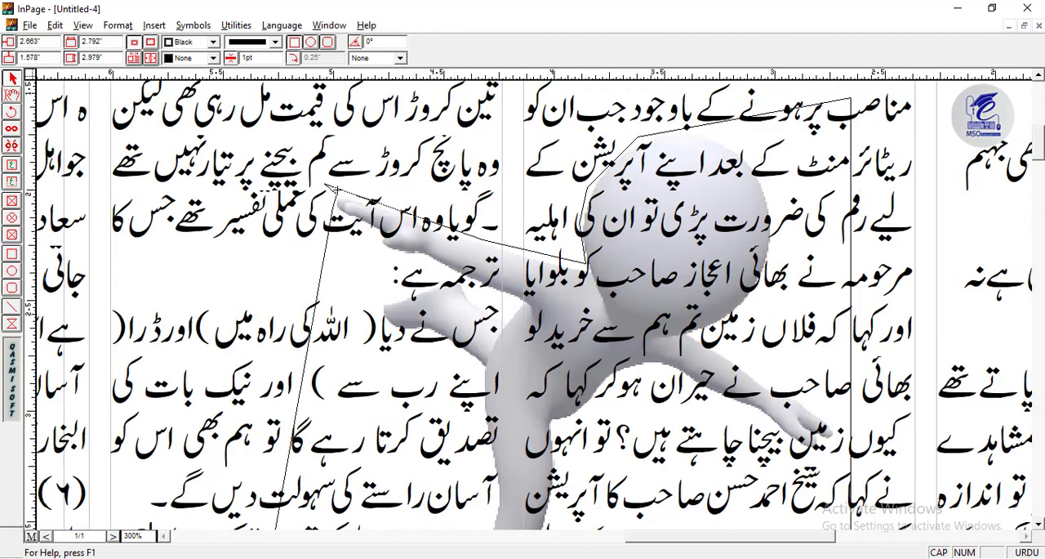
- Fit the polygon to the underside of the raised arm and around the figure's lifted foot
drag(329, 226, 378, 236)
mouse_move(374, 252)
mouse_down()
mouse_move(395, 266)
mouse_move(383, 253)
mouse_up()
drag(379, 268, 448, 273)
drag(430, 315, 388, 333)
click(383, 349)
- Continue the outline down the back of the standing leg and around the sole of its foot
drag(349, 455, 430, 334)
drag(382, 470, 455, 192)
drag(396, 290, 467, 355)
drag(469, 407, 457, 267)
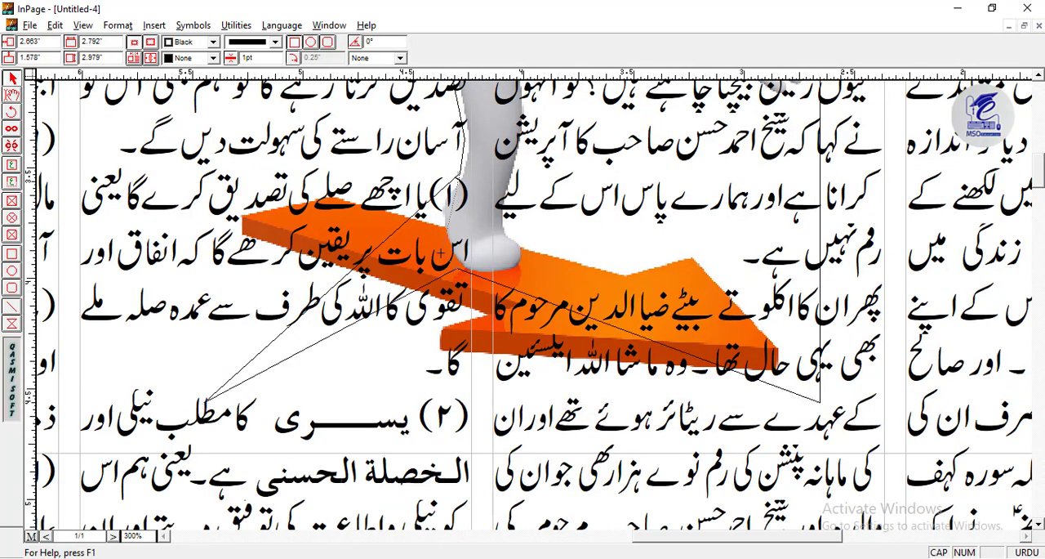
drag(458, 202, 441, 202)
drag(450, 237, 446, 239)
drag(515, 289, 522, 271)
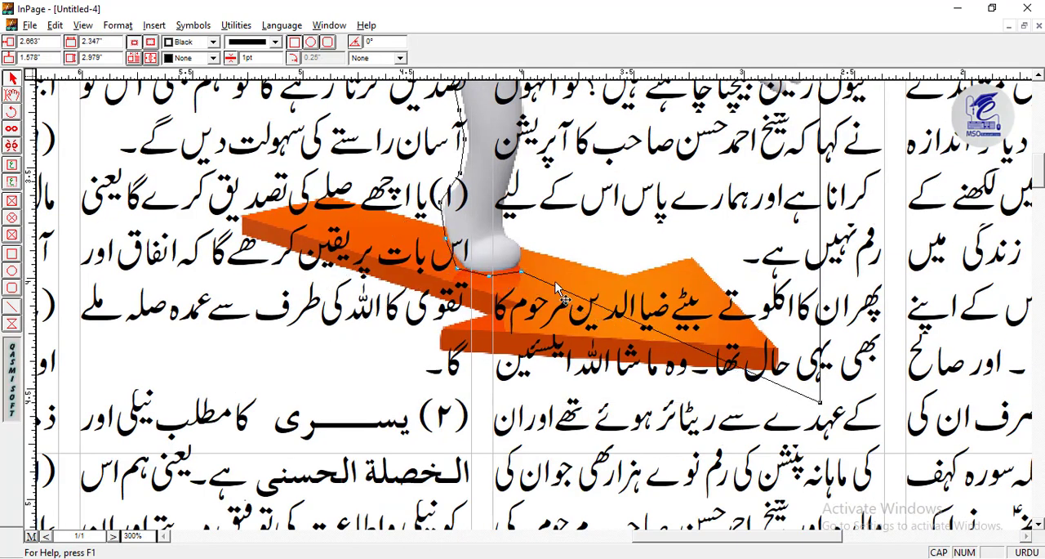
- Fit the outline to the front of the standing leg, the torso and the underside of the lowered arm
drag(744, 293, 577, 364)
drag(654, 472, 639, 160)
drag(491, 254, 466, 211)
drag(413, 273, 339, 299)
drag(414, 238, 360, 193)
drag(415, 202, 356, 141)
drag(608, 170, 356, 393)
drag(385, 386, 396, 358)
drag(412, 381, 425, 351)
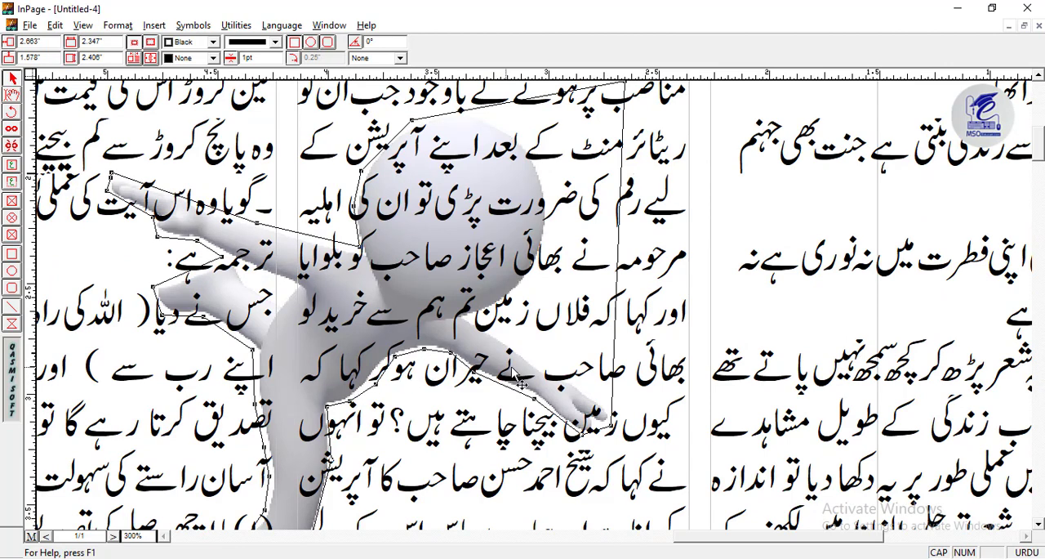
- Close the outline around the top and far side of the head and the upper edge of the lowered arm
drag(481, 108, 483, 115)
drag(521, 106, 541, 164)
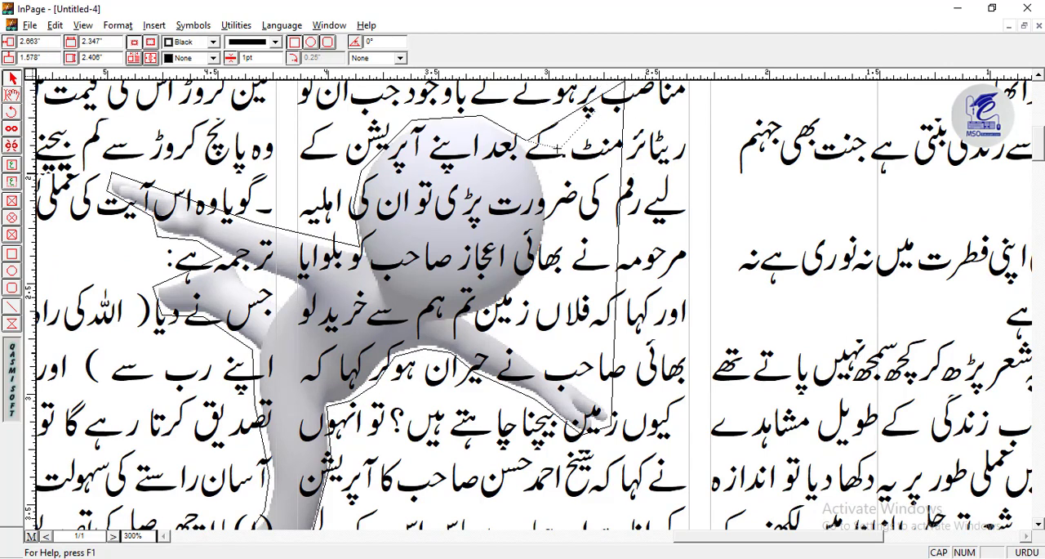
drag(625, 80, 505, 236)
drag(563, 442, 476, 394)
drag(494, 303, 506, 285)
drag(491, 339, 475, 341)
drag(476, 365, 432, 361)
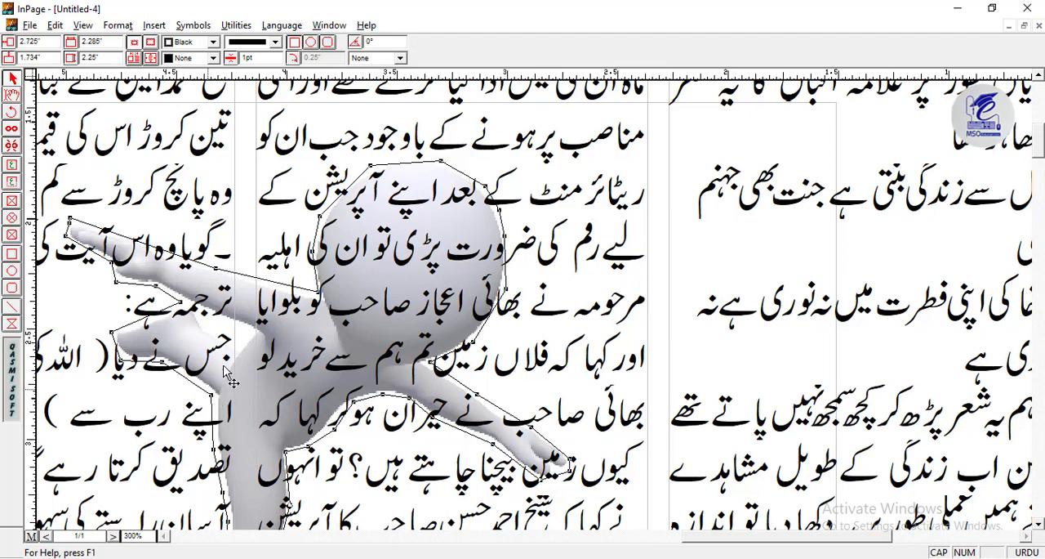
- Enable Run Around for the figure's outline so the column text wraps around it
drag(248, 392, 415, 246)
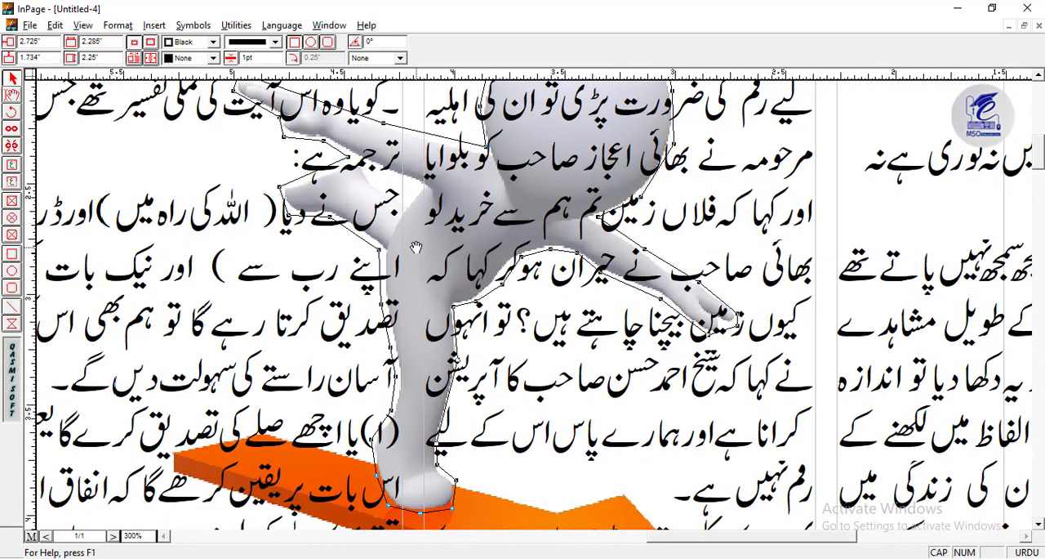
right_click(468, 308)
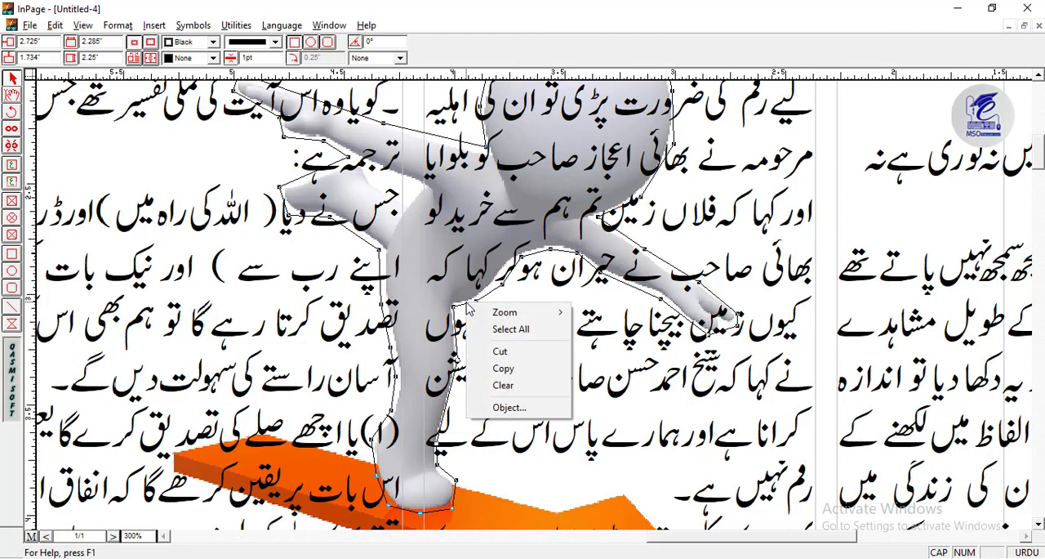
click(510, 408)
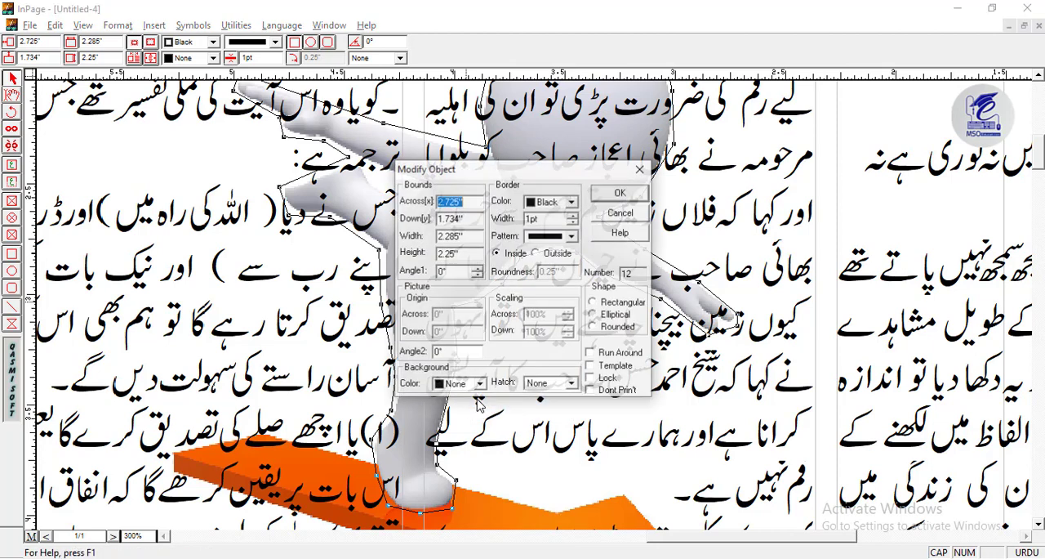
click(600, 355)
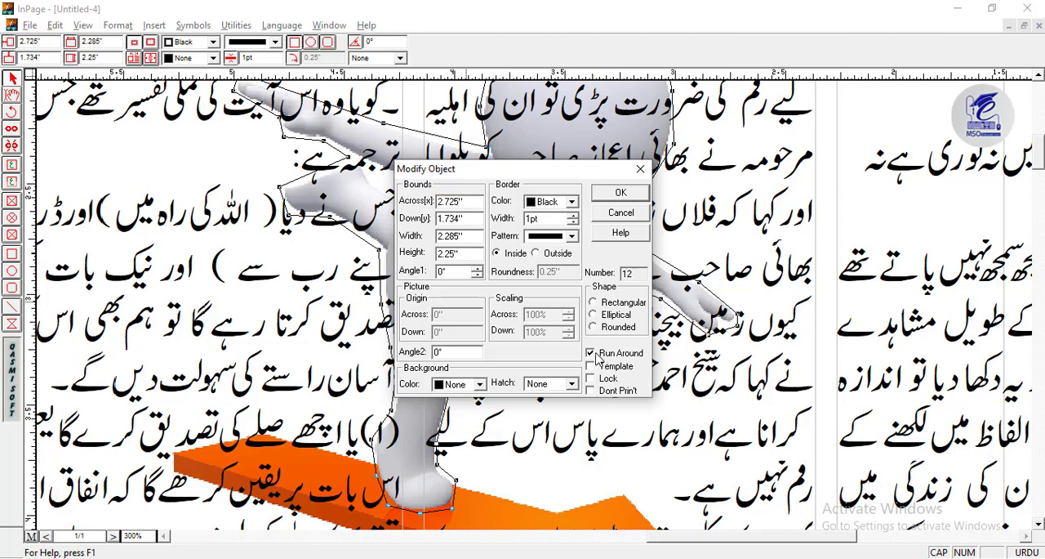
click(618, 194)
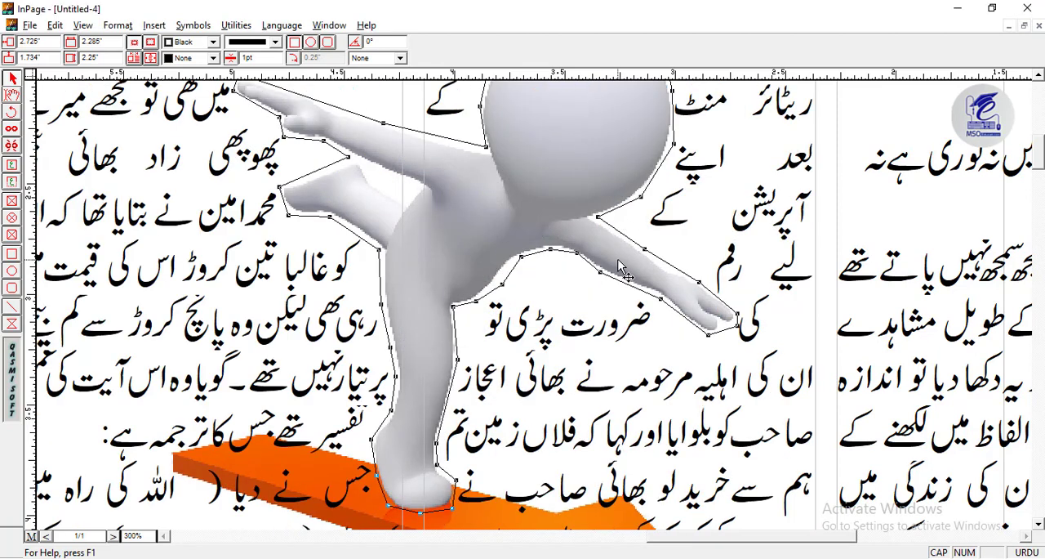
key(ctrl+1)
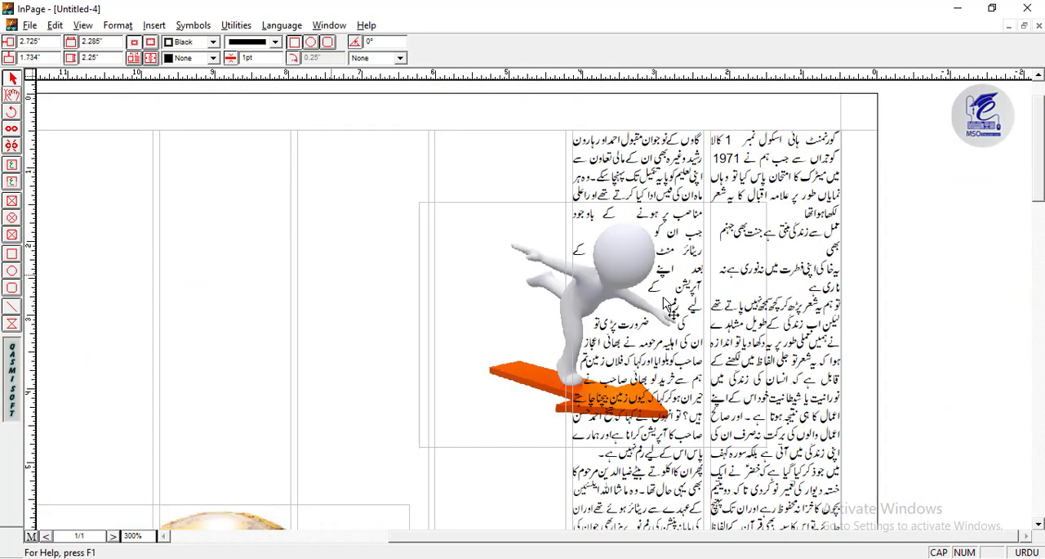
click(627, 358)
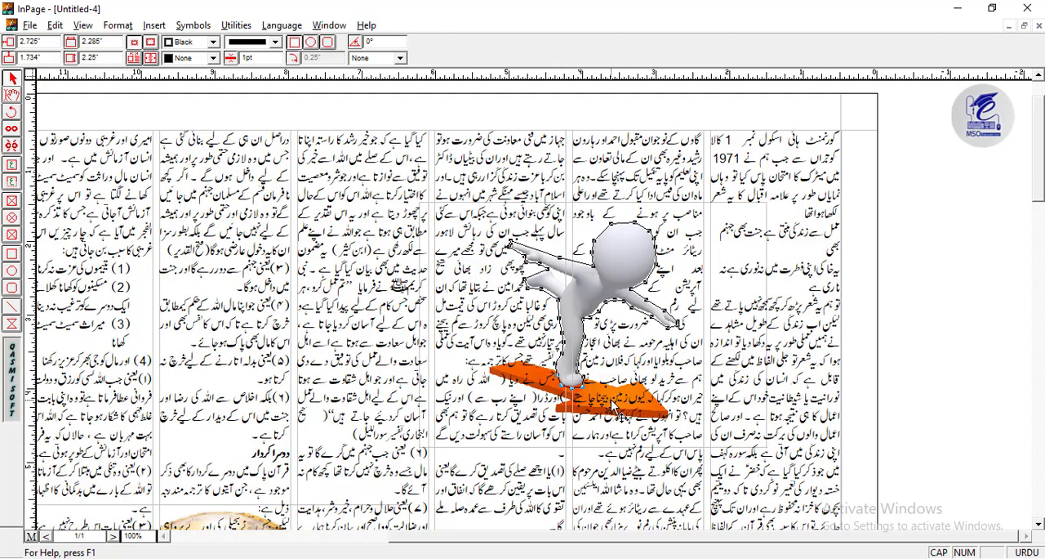
- Extend the outline from the standing foot along the upper edge of the orange arrow's tail
key(ctrl+2)
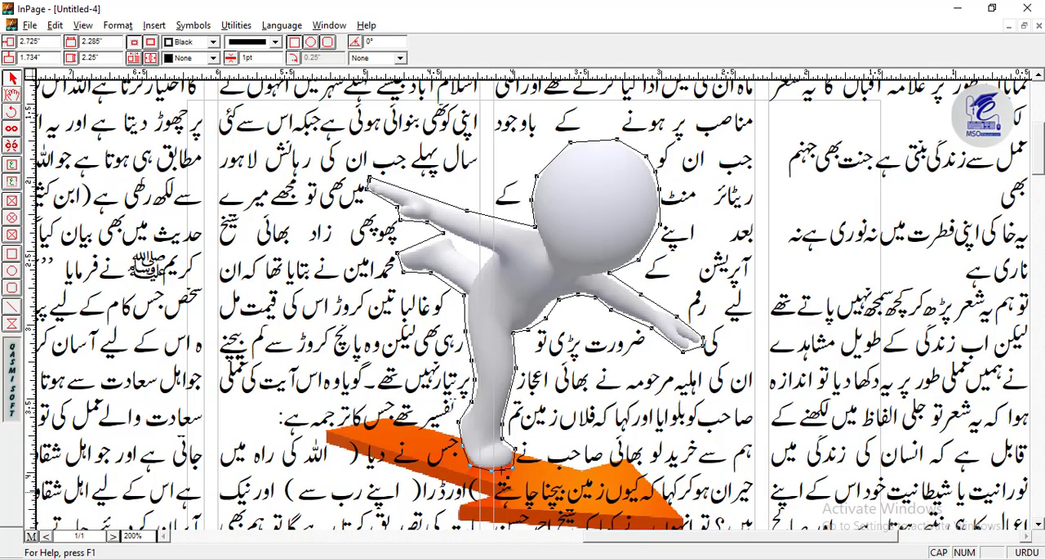
drag(508, 455, 524, 373)
click(149, 535)
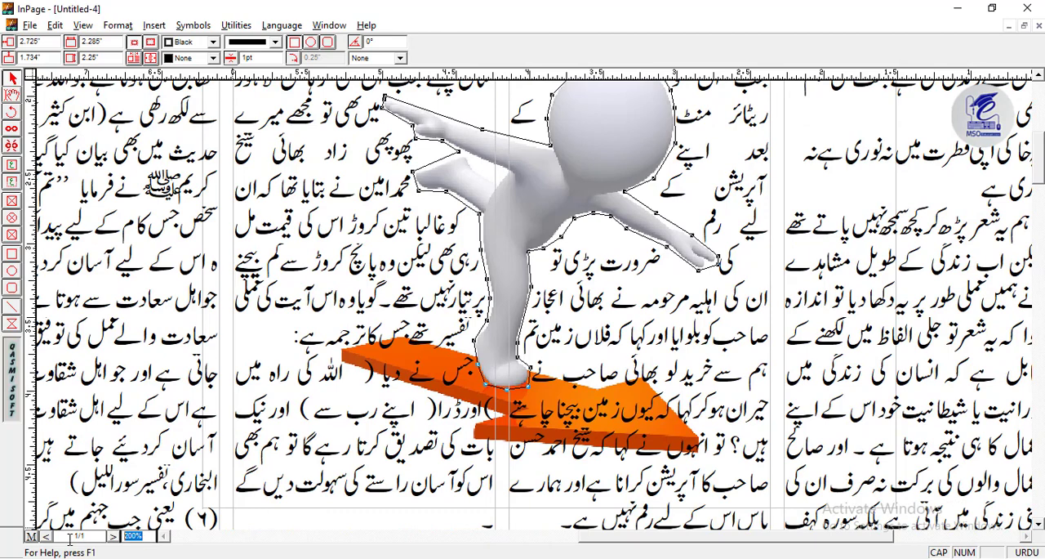
text(300)
key(Return)
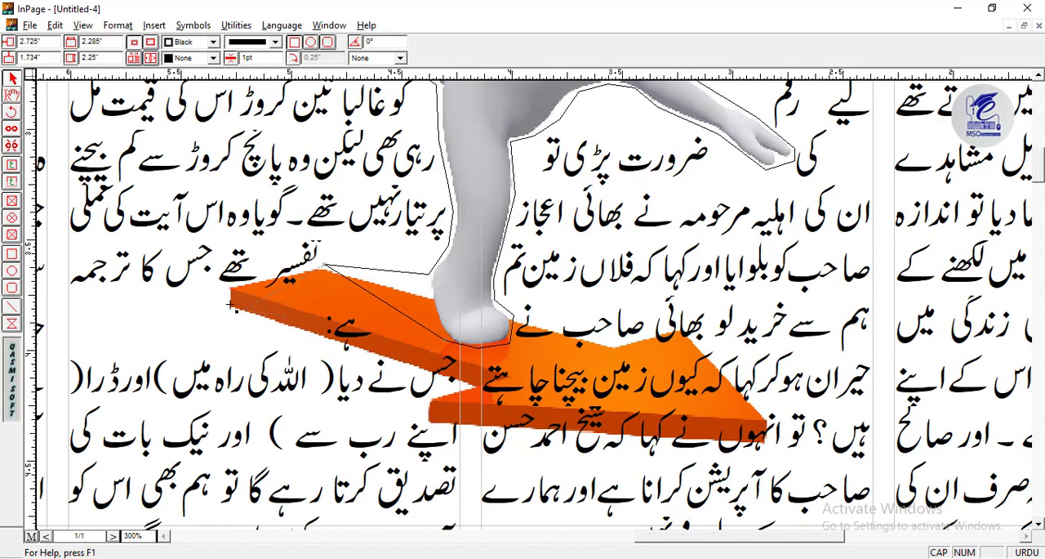
drag(231, 305, 223, 283)
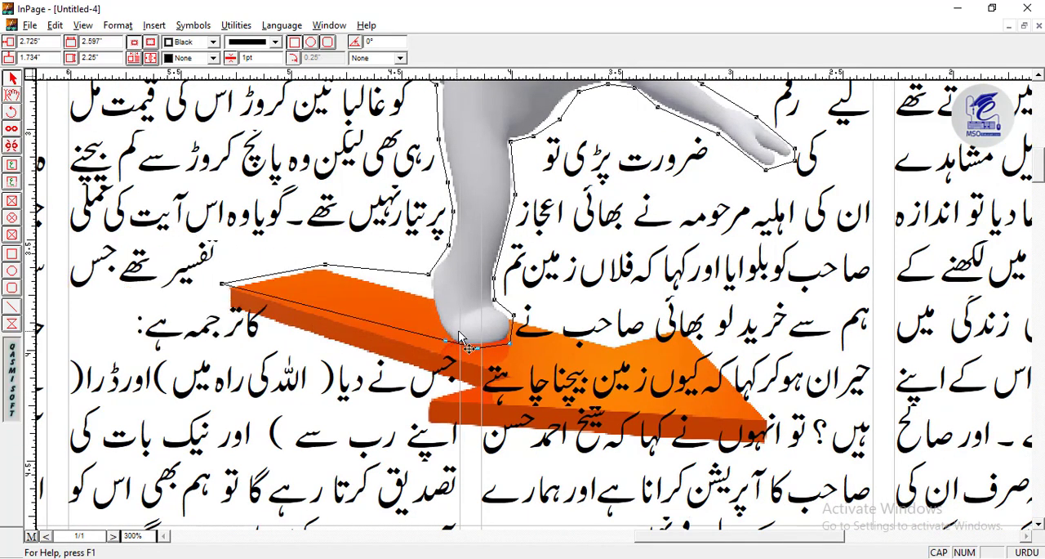
- Fit the outline around the end and underside of the orange arrow's tail and into the notch behind its head
drag(459, 381, 470, 384)
mouse_move(243, 292)
mouse_down()
mouse_move(228, 312)
mouse_move(226, 285)
mouse_up()
drag(470, 384, 459, 430)
drag(444, 423, 428, 426)
drag(420, 419, 464, 386)
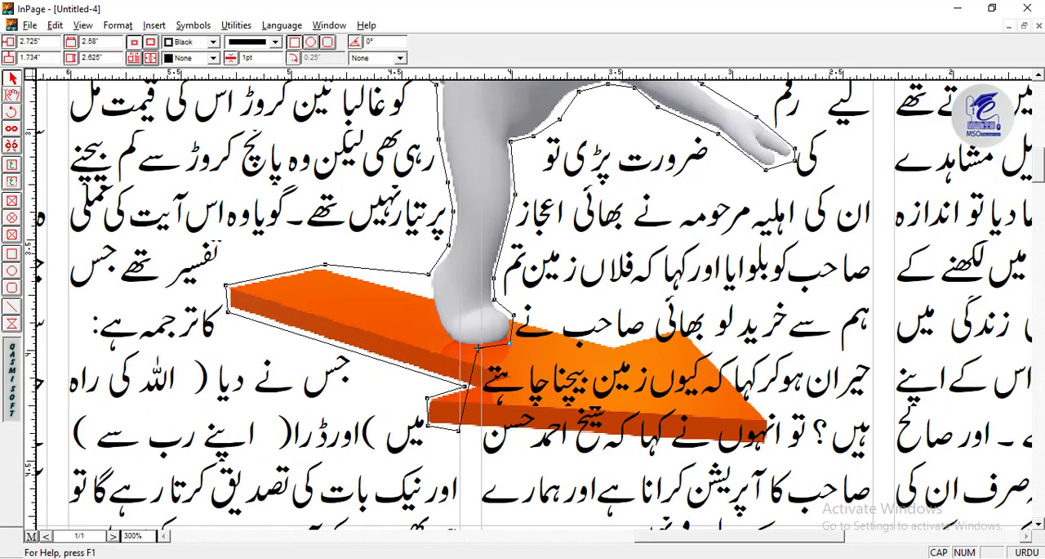
- Fit the remaining outline around the lower edge, tip and upper edge of the orange arrow's head
drag(479, 348, 771, 447)
drag(511, 343, 767, 409)
drag(524, 319, 681, 326)
- Draw a closed polygon object around the globe and coins picture
click(11, 94)
scroll(700, 196, down, 2)
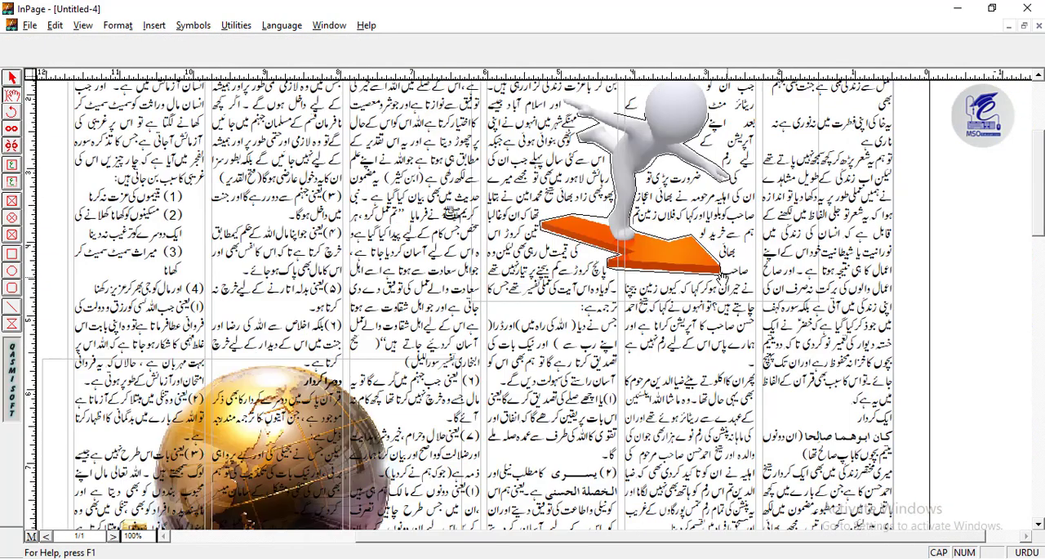
scroll(781, 206, up, 2)
click(11, 77)
scroll(428, 258, down, 3)
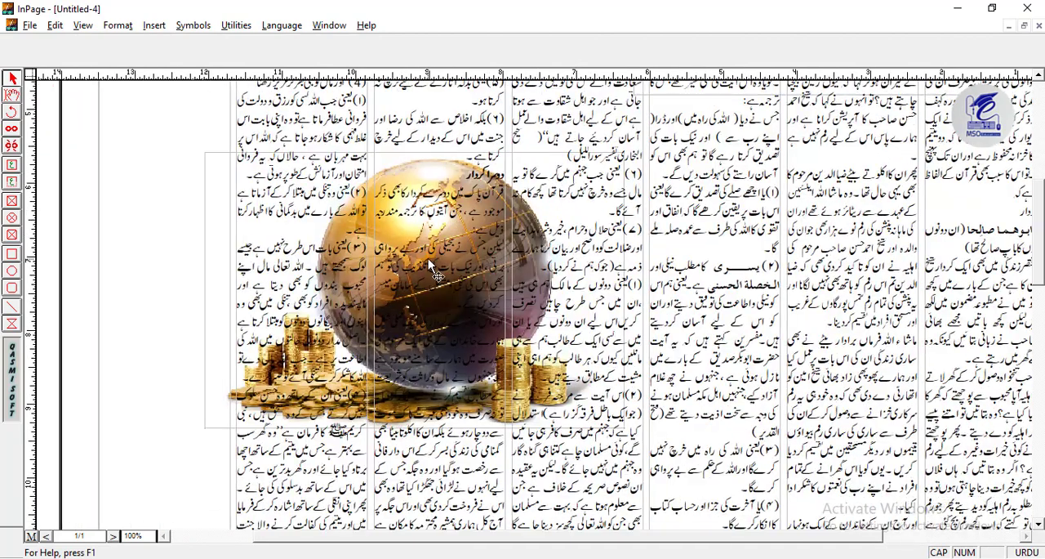
scroll(428, 258, up, 1)
drag(676, 400, 602, 264)
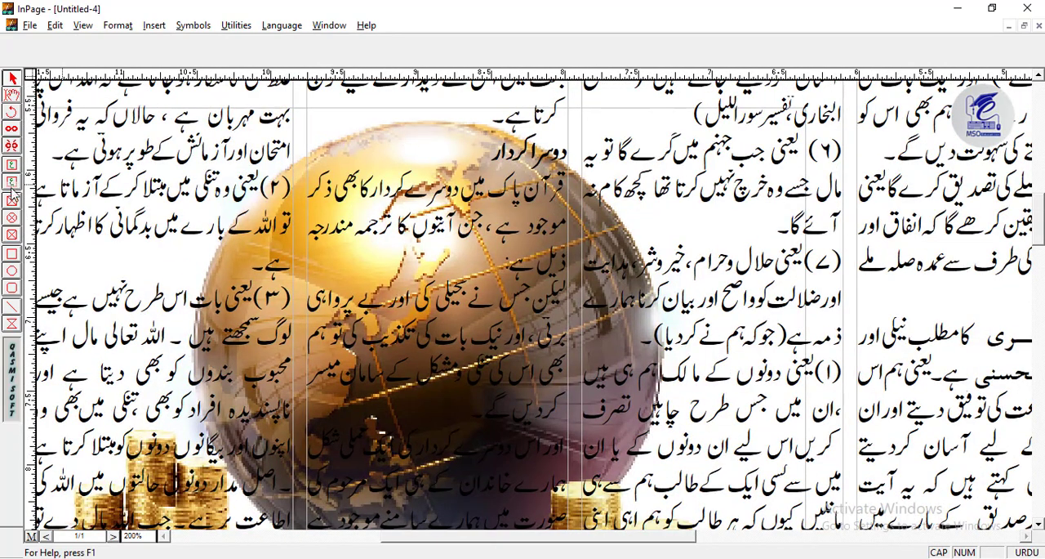
click(12, 324)
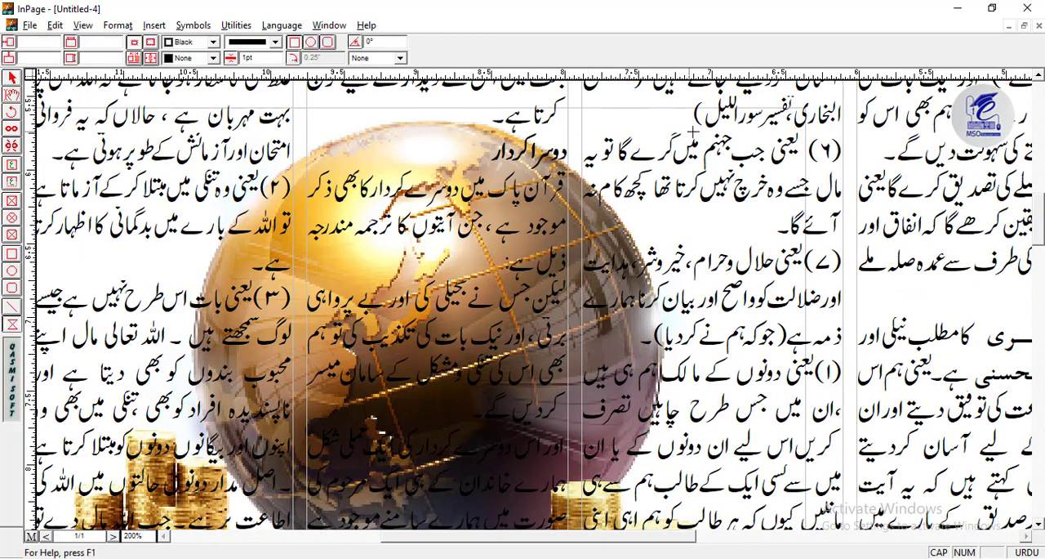
scroll(534, 304, down, 3)
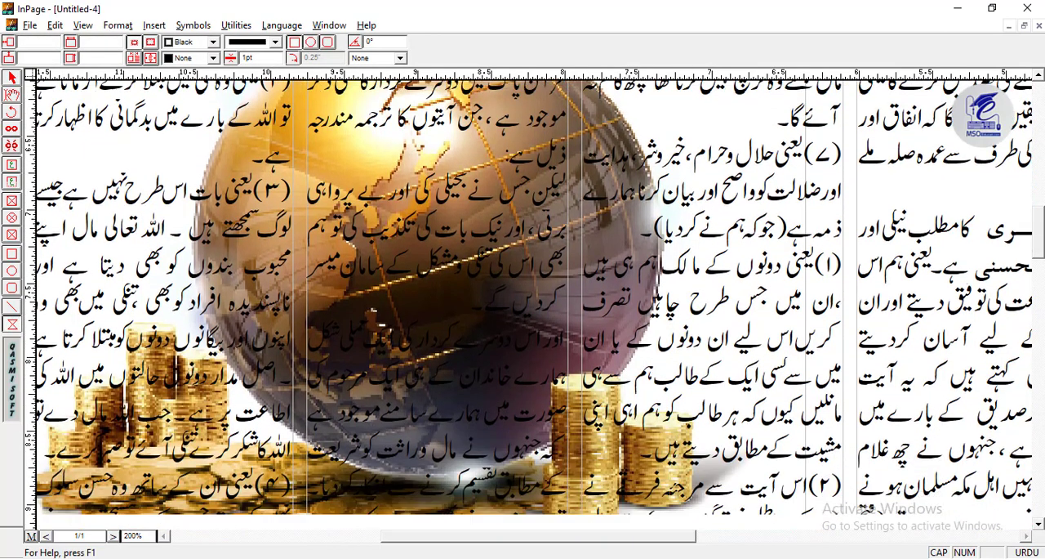
scroll(534, 304, left, 1)
scroll(49, 500, left, 1)
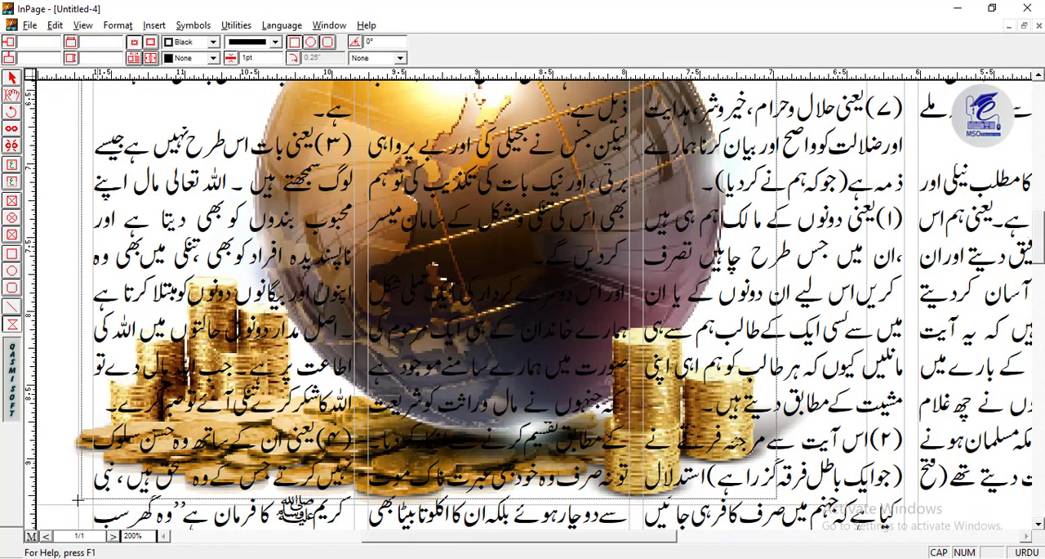
click(72, 504)
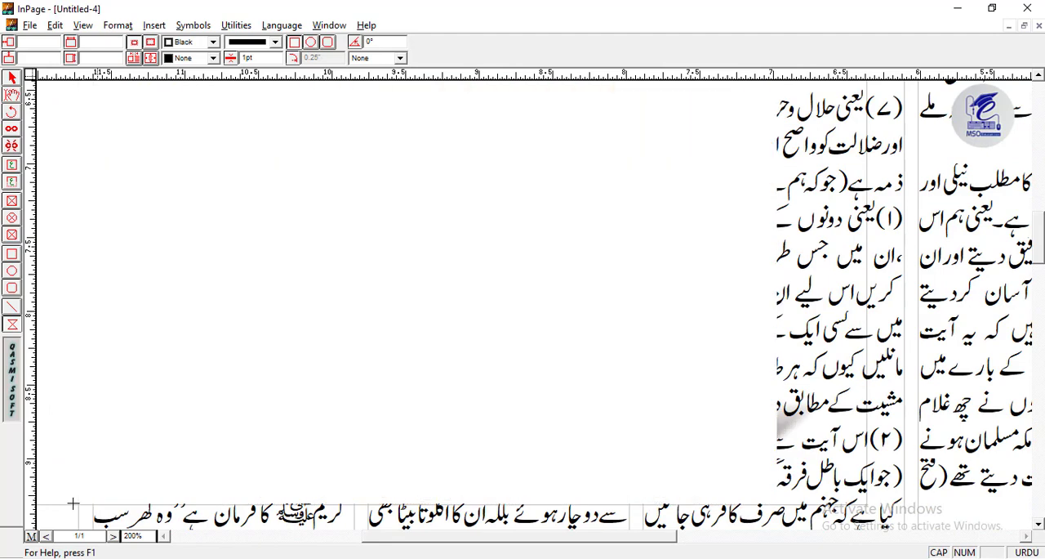
click(76, 506)
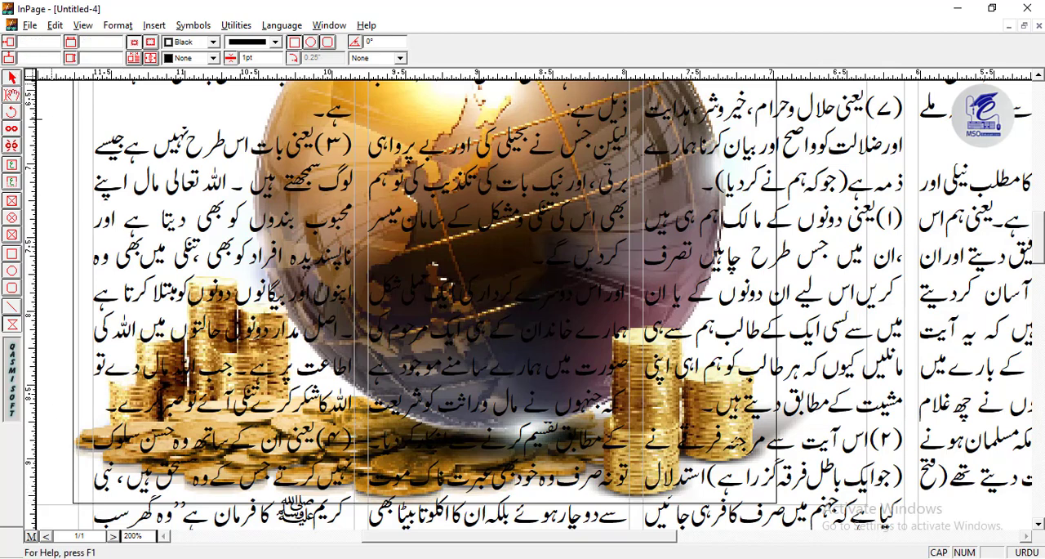
- Fit the polygon to the far end of the scattered coins and along their lower edge below the globe
click(12, 79)
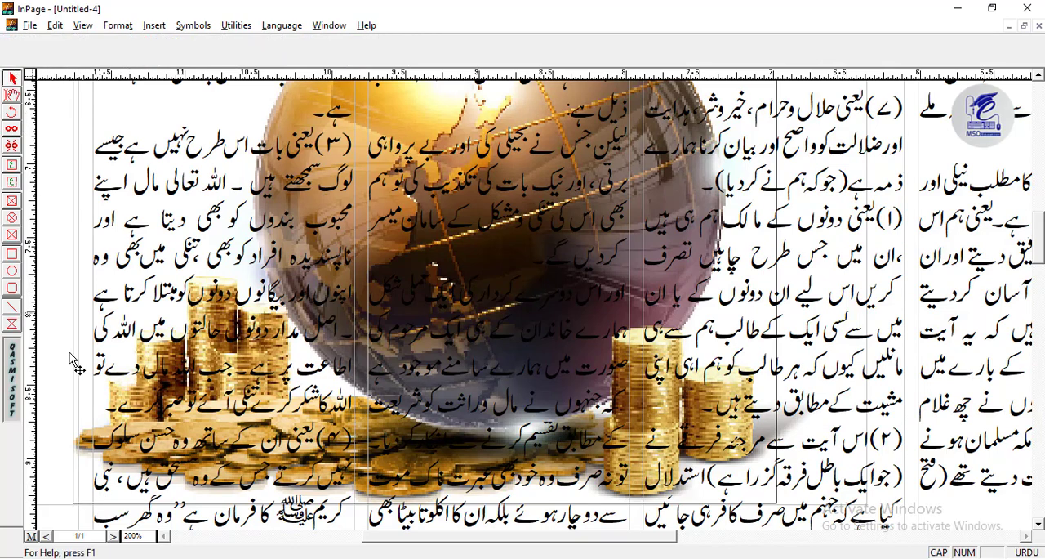
click(74, 503)
drag(81, 481, 70, 455)
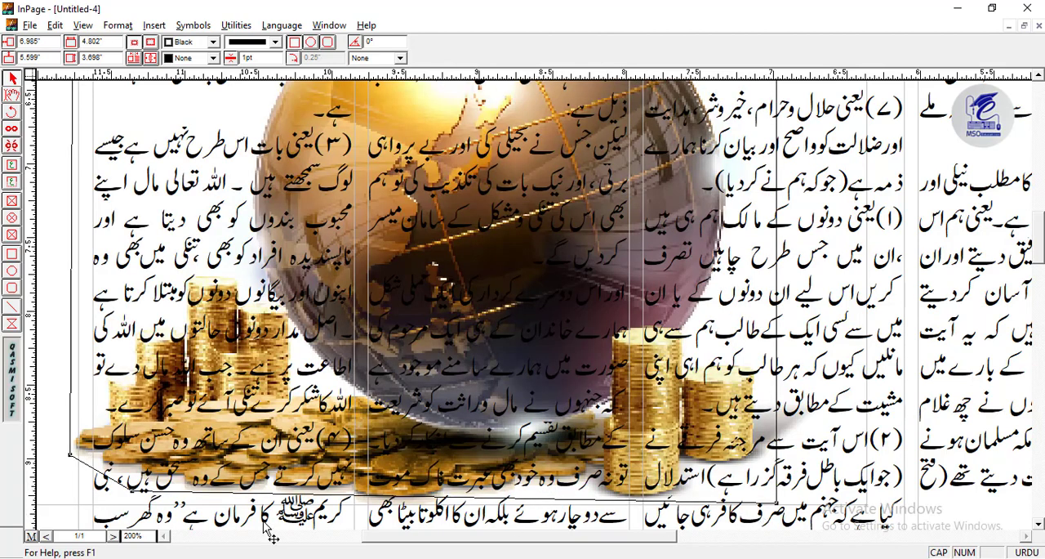
scroll(265, 530, up, 1)
scroll(173, 356, down, 4)
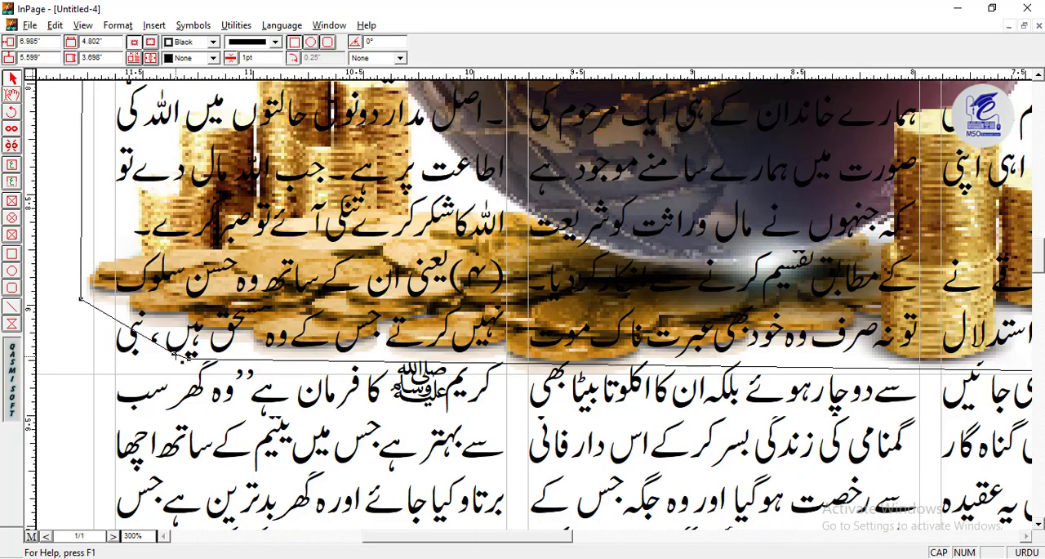
drag(176, 356, 210, 357)
drag(283, 356, 283, 362)
drag(377, 362, 377, 357)
drag(475, 358, 474, 348)
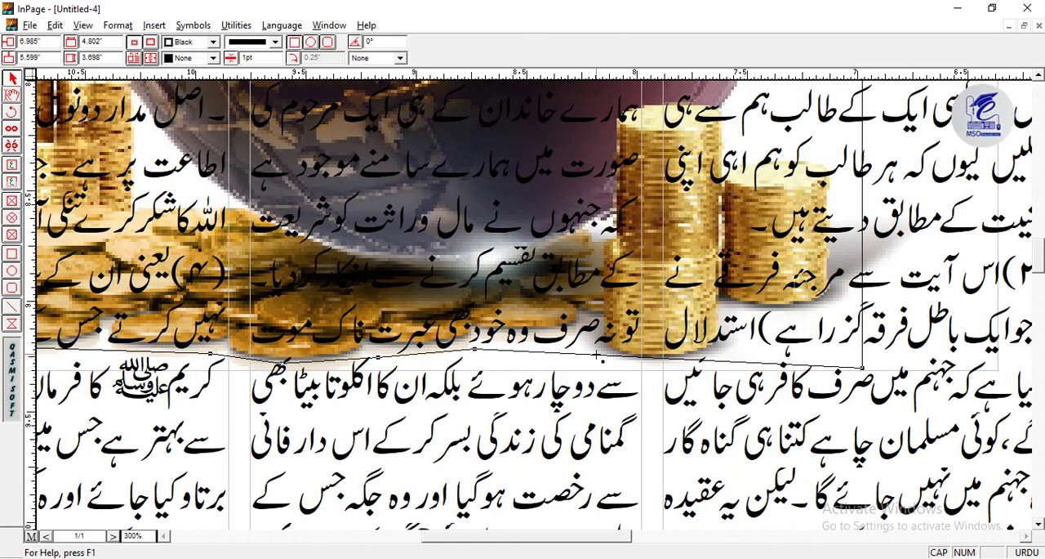
- Continue the outline along the lower edge of the coins to the base of the tall stack before the globe
drag(596, 354, 576, 337)
drag(712, 351, 715, 365)
drag(592, 342, 626, 361)
click(625, 360)
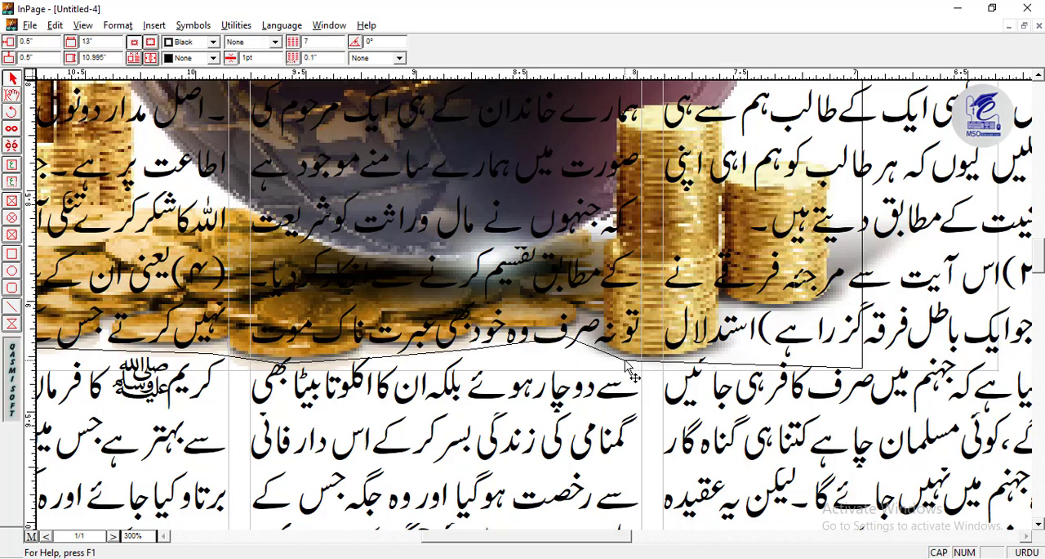
click(678, 361)
drag(726, 364, 726, 356)
- Fit the outline around the shadow and the two coin stacks, up to the globe's lower edge above them
drag(862, 368, 845, 302)
drag(766, 337, 766, 327)
drag(811, 291, 545, 391)
click(651, 336)
drag(649, 306, 643, 304)
drag(641, 282, 570, 312)
drag(571, 282, 460, 252)
drag(536, 221, 526, 380)
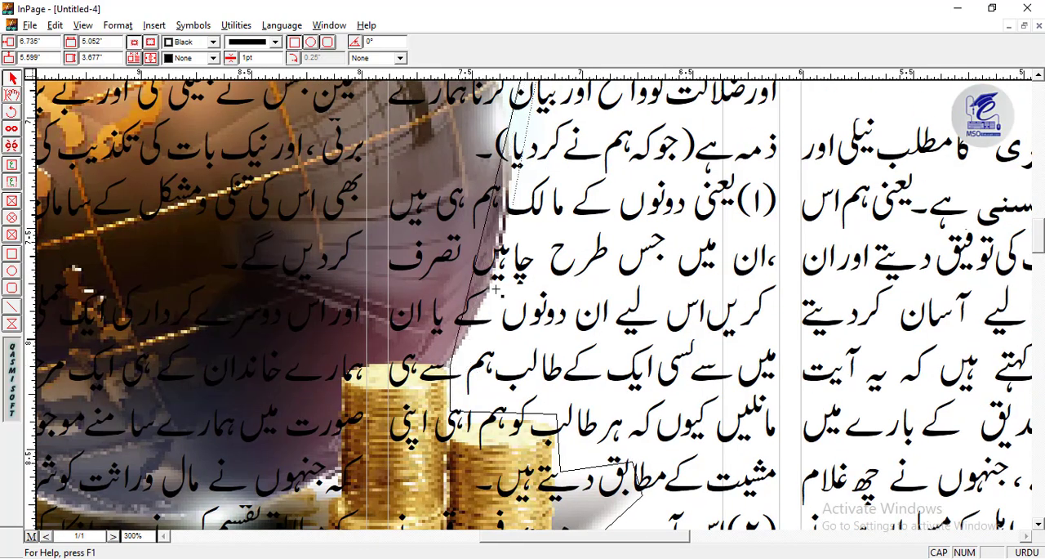
- Curve the outline up the globe's side above the two coin stacks and over its top
scroll(461, 365, up, 5)
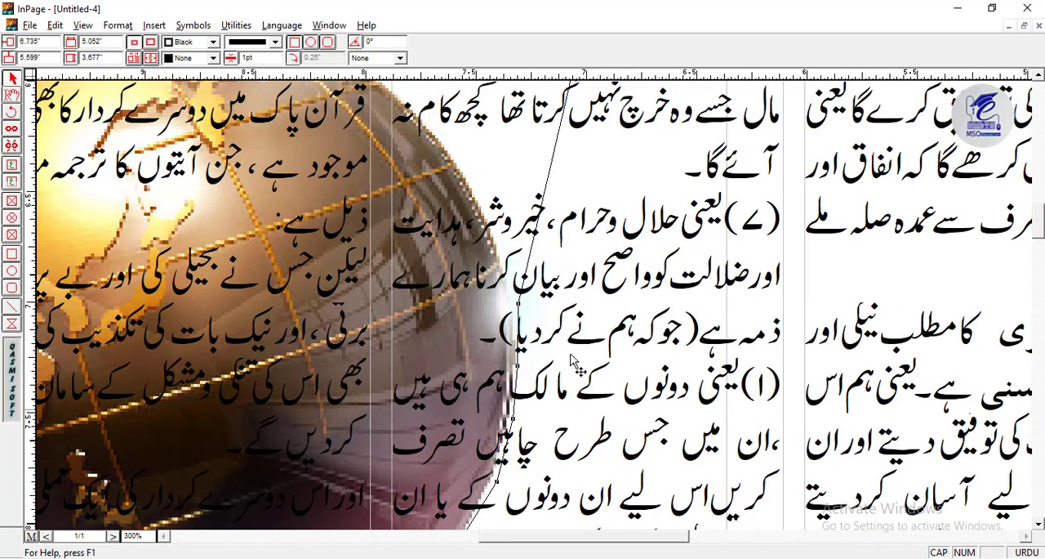
scroll(517, 367, up, 4)
drag(498, 363, 499, 360)
drag(463, 312, 468, 310)
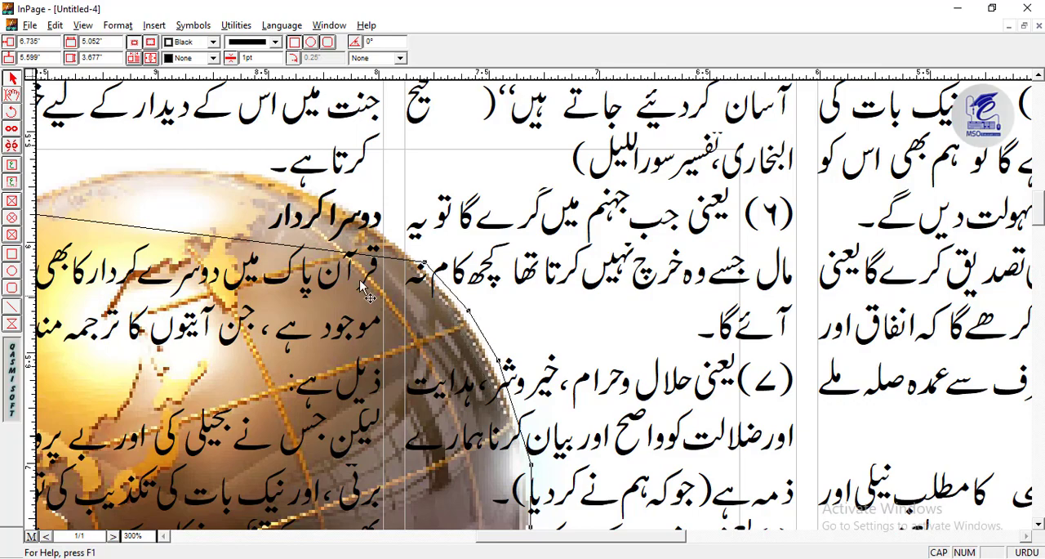
scroll(334, 200, left, 5)
scroll(290, 258, up, 2)
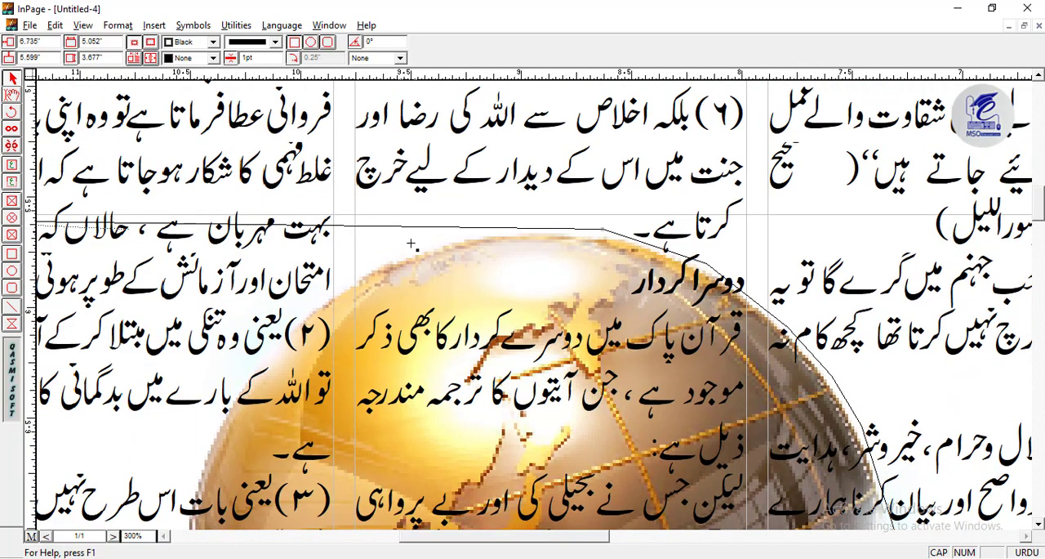
- Bring the outline from the globe's top down its bright golden side
scroll(290, 258, left, 2)
scroll(290, 258, down, 1)
scroll(294, 261, down, 6)
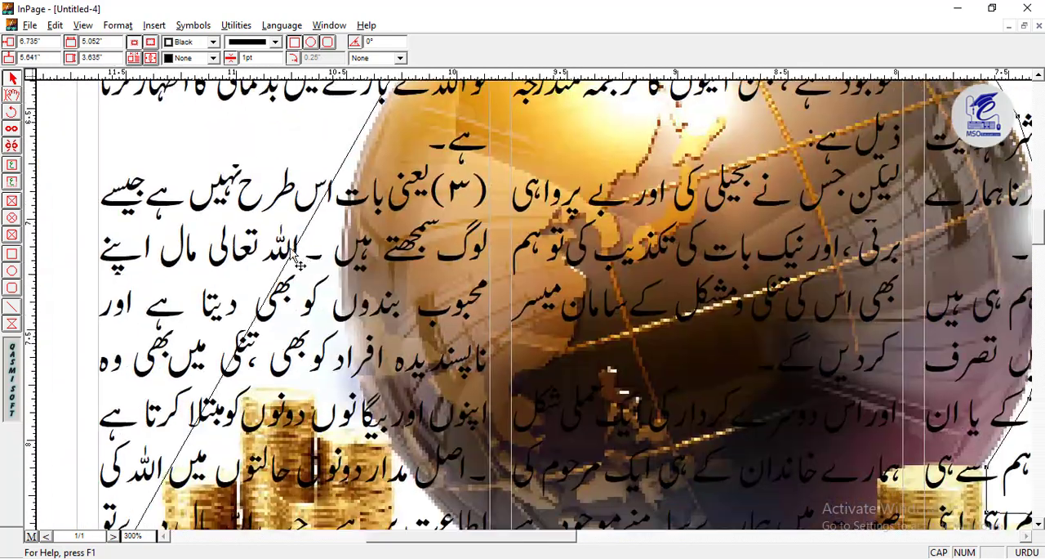
drag(339, 213, 341, 210)
drag(241, 245, 398, 217)
- Fit the outline in steps around the group of coin stacks on the globe's golden side, down to the scattered coins
drag(309, 288, 287, 230)
drag(245, 293, 268, 306)
drag(222, 362, 203, 321)
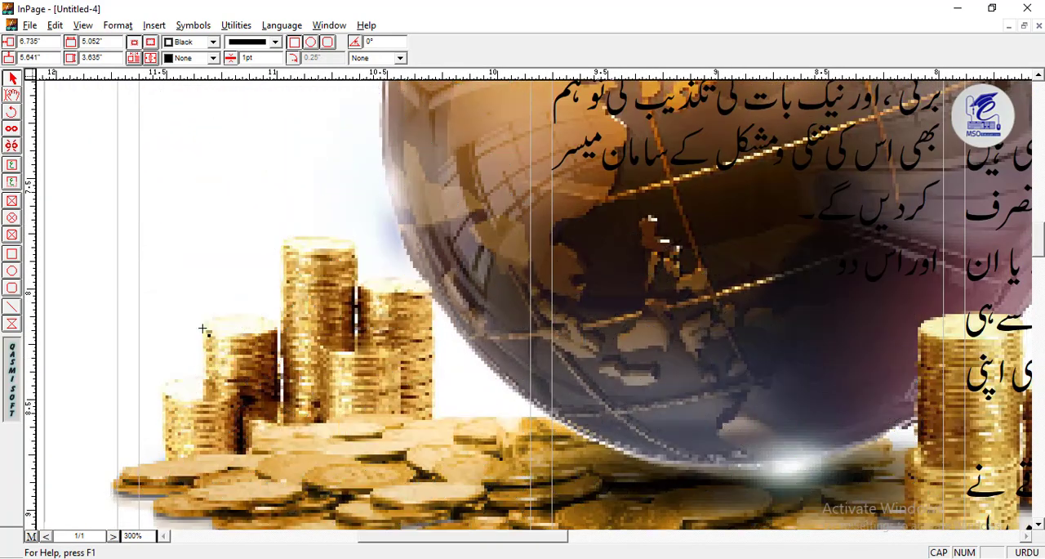
drag(175, 374, 159, 391)
drag(138, 433, 112, 458)
key(ctrl+1)
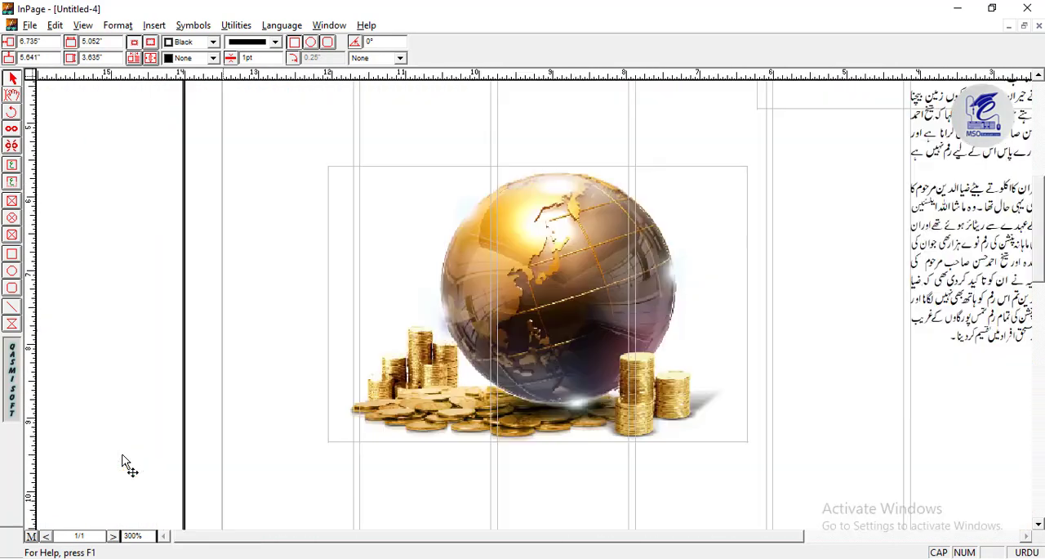
right_click(556, 273)
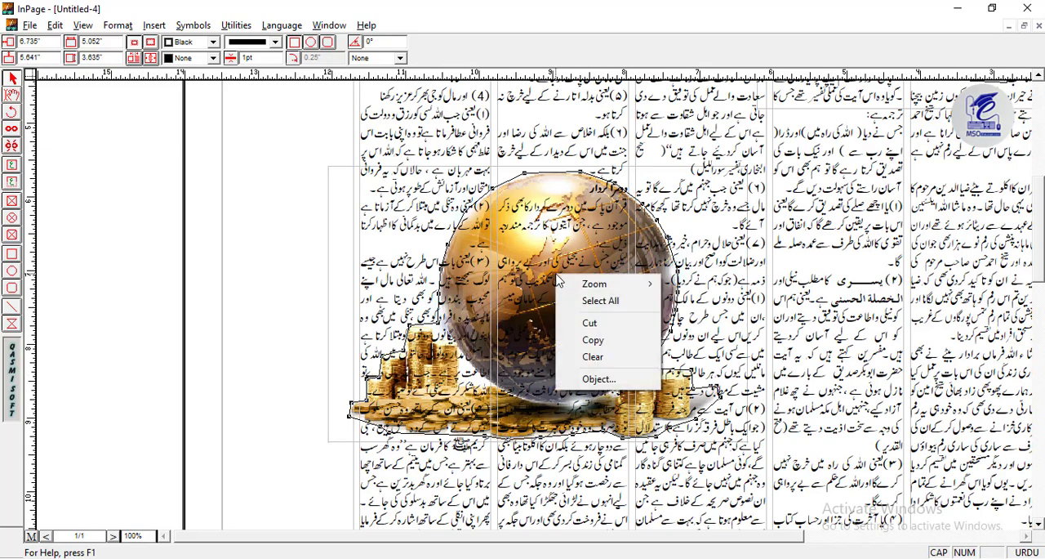
click(594, 378)
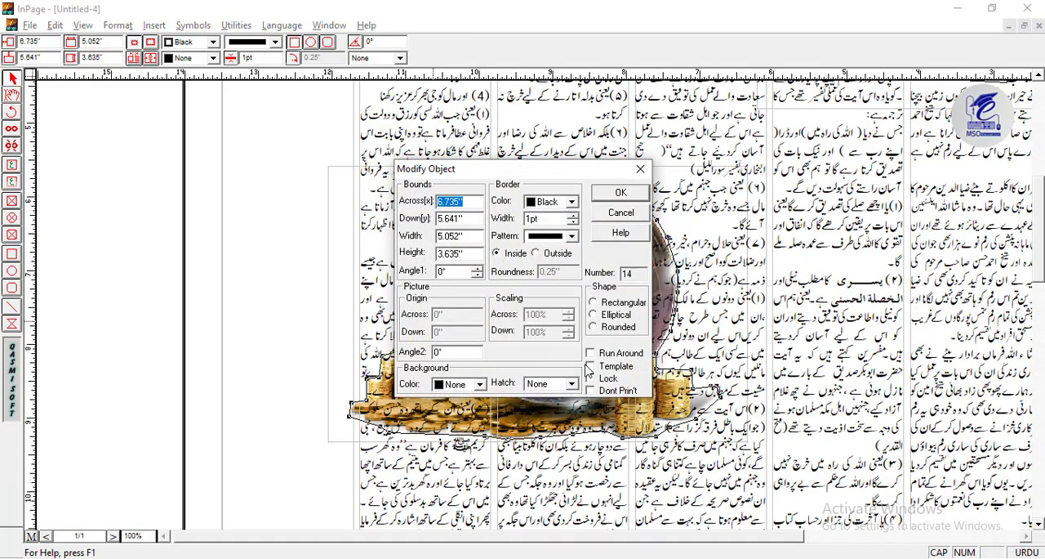
click(616, 212)
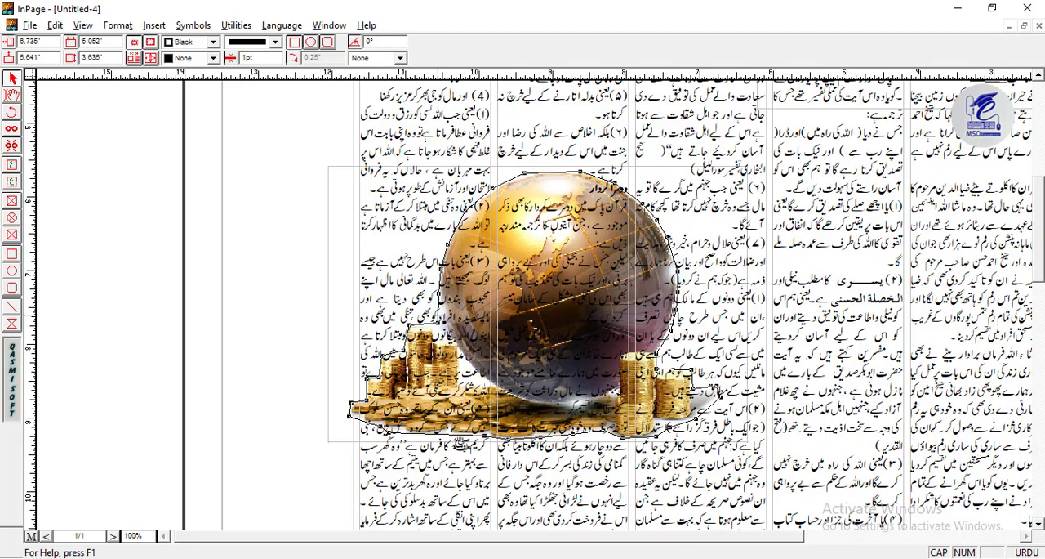
- Enable Run Around for the globe's outline so the column text wraps around it
right_click(440, 318)
click(498, 420)
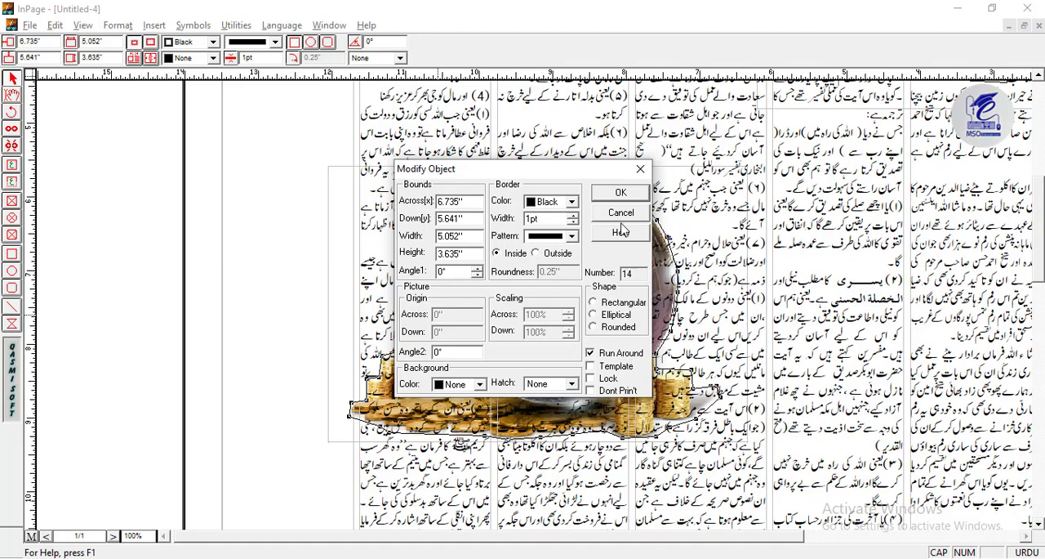
click(621, 193)
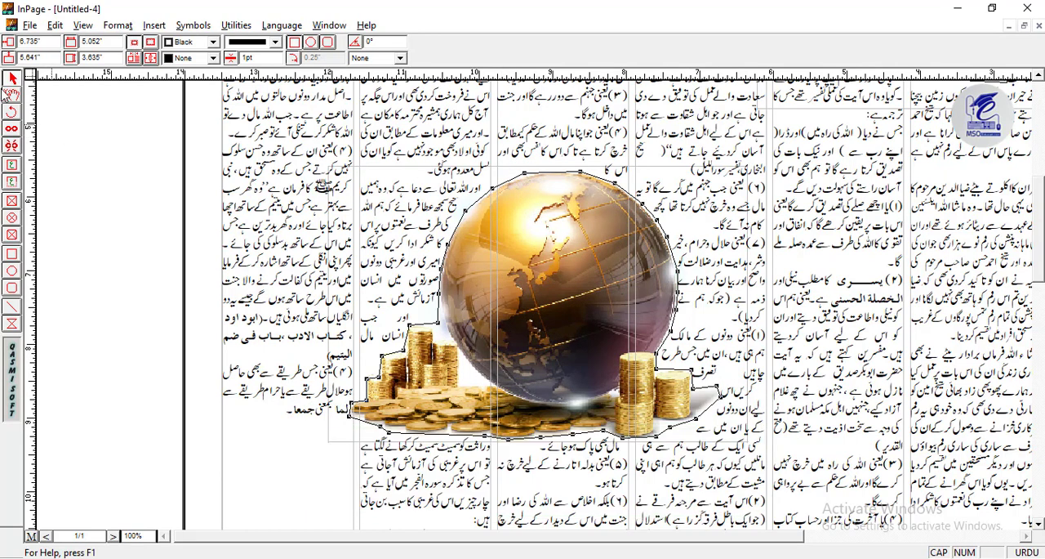
- Set the border pattern of the globe's outline to None
key(ctrl+5)
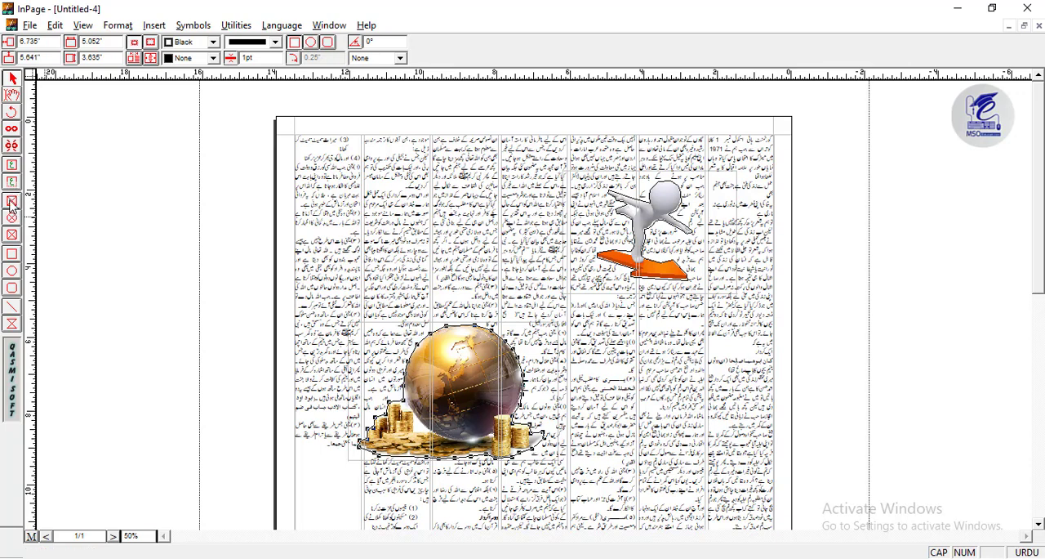
click(270, 42)
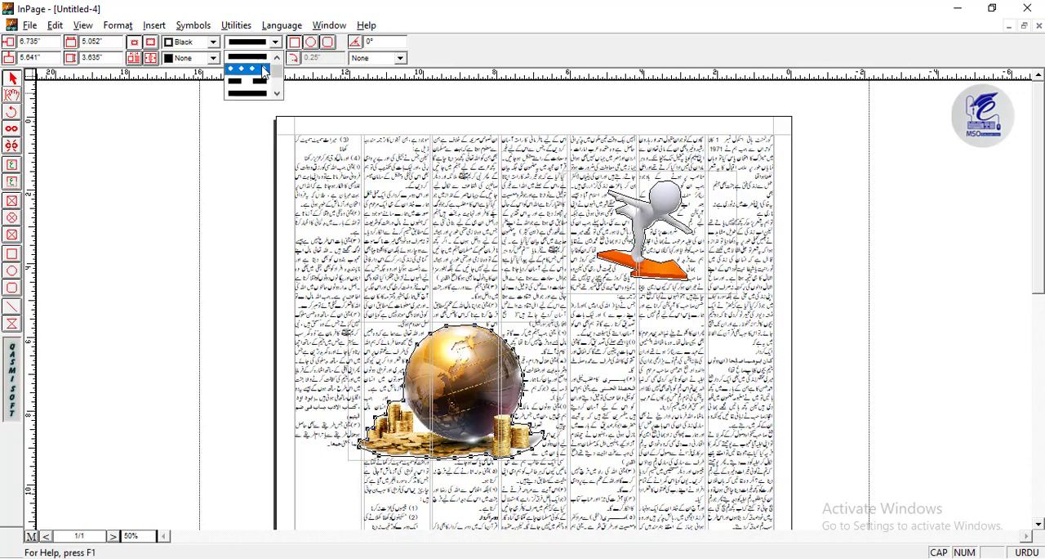
drag(277, 70, 277, 63)
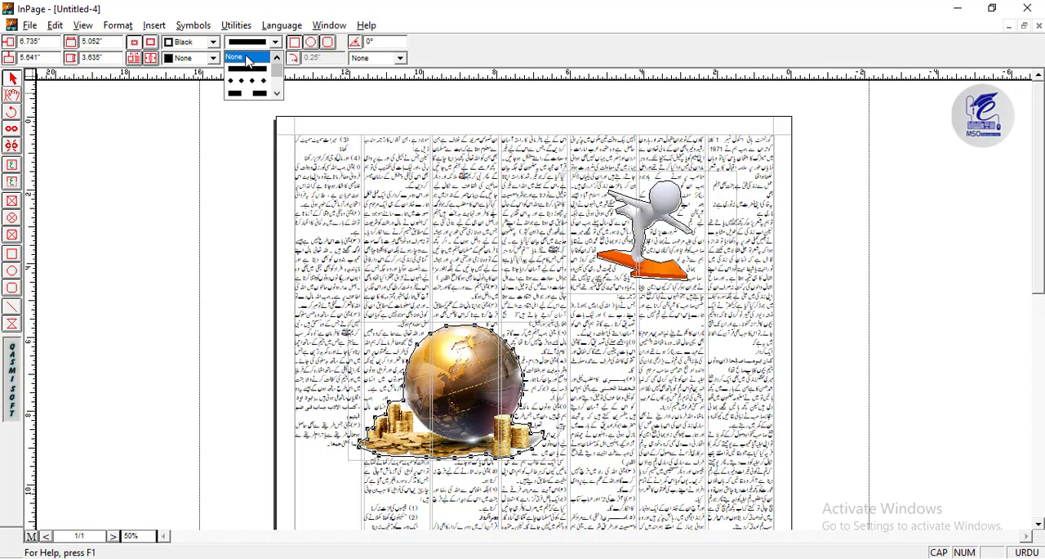
click(247, 59)
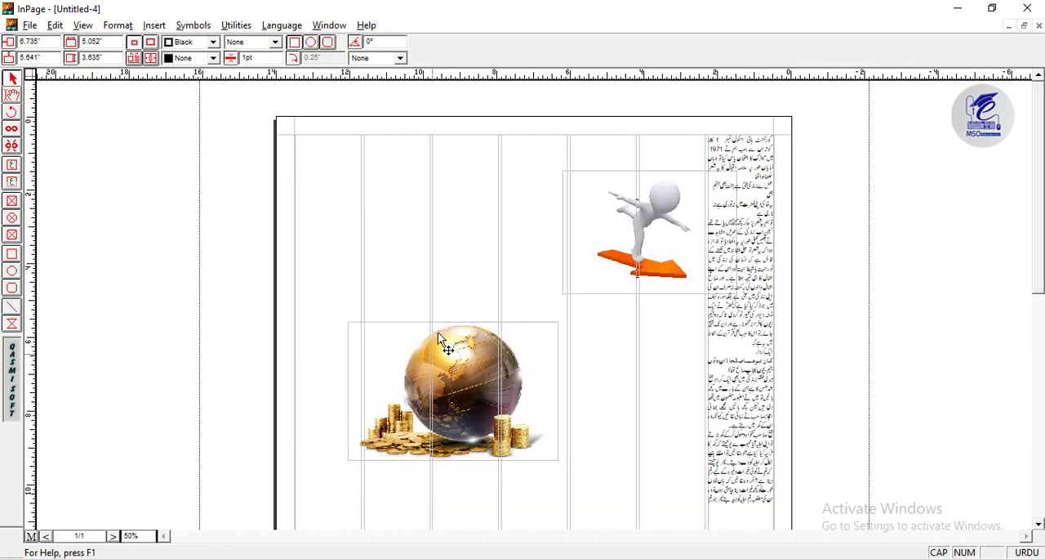
- Set the border pattern of the figure's outline to None and deselect it
click(670, 223)
click(270, 42)
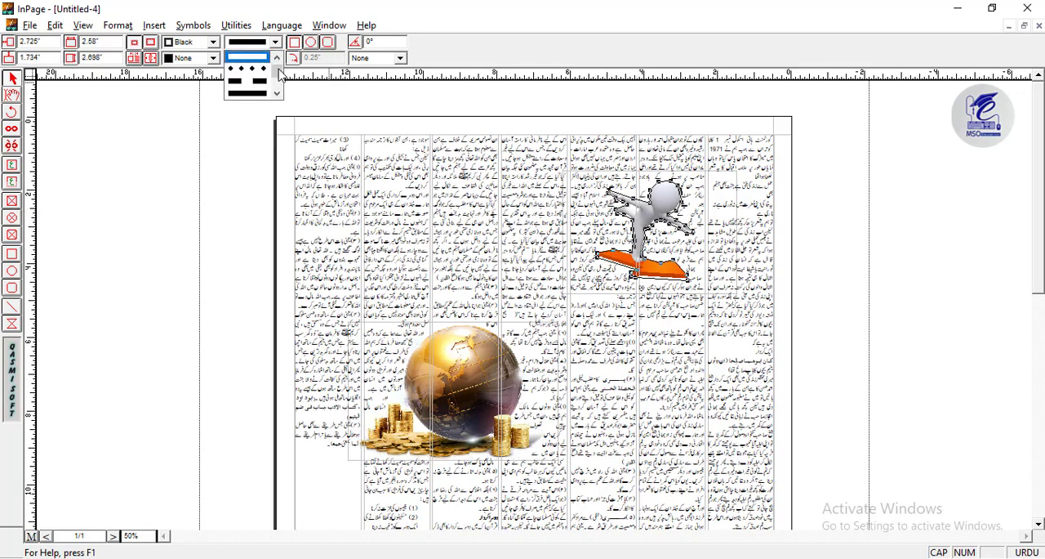
click(248, 56)
click(154, 226)
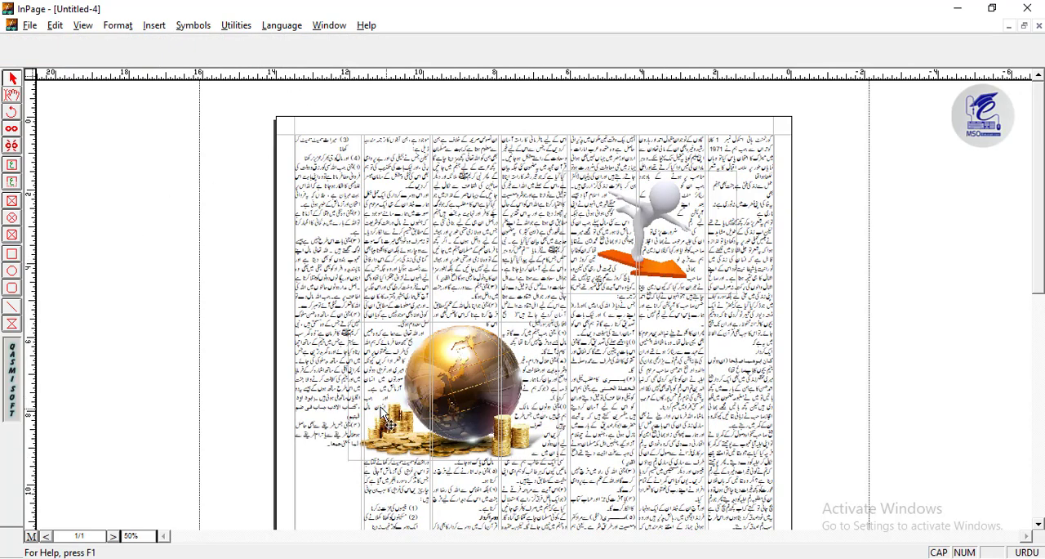
- Examine how the column text wraps around the globe and the figure
key(ctrl+2)
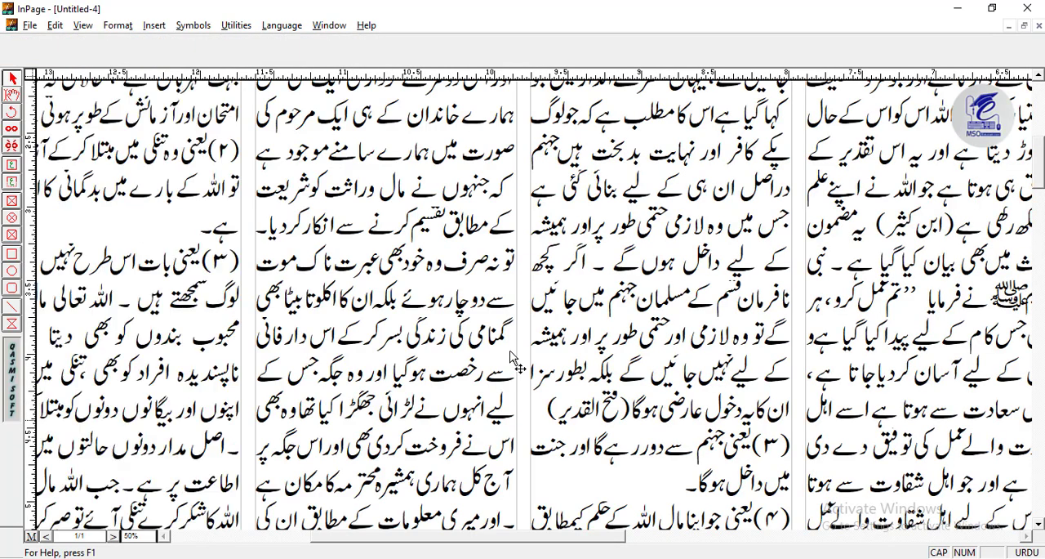
drag(508, 286, 761, 118)
drag(884, 268, 607, 259)
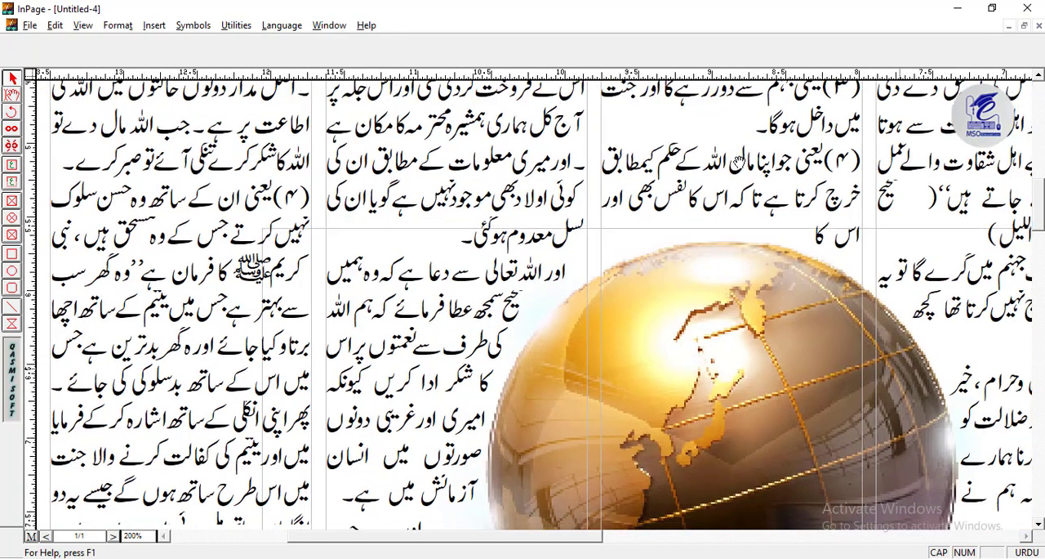
drag(911, 364, 747, 145)
key(ctrl+1)
drag(177, 266, 193, 250)
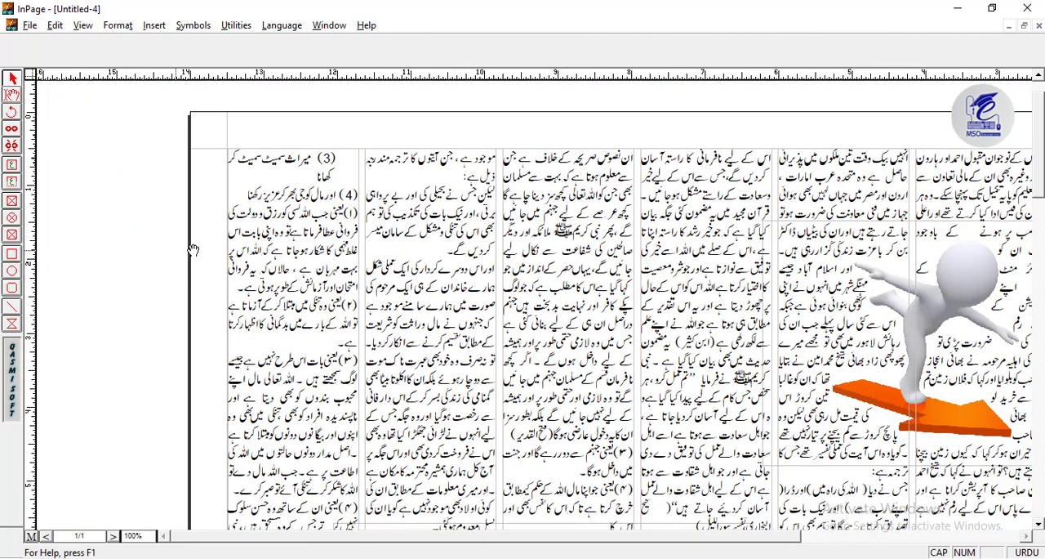
- Draw a text box about 5.4 by 1.8 inches across the upper columns, beside the figure, for the heading
click(11, 202)
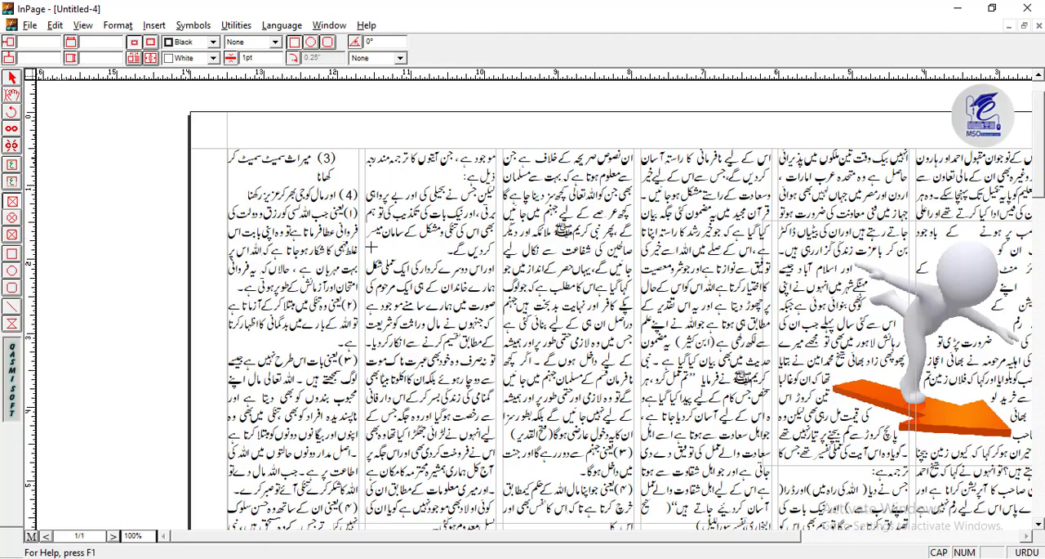
drag(560, 295, 590, 265)
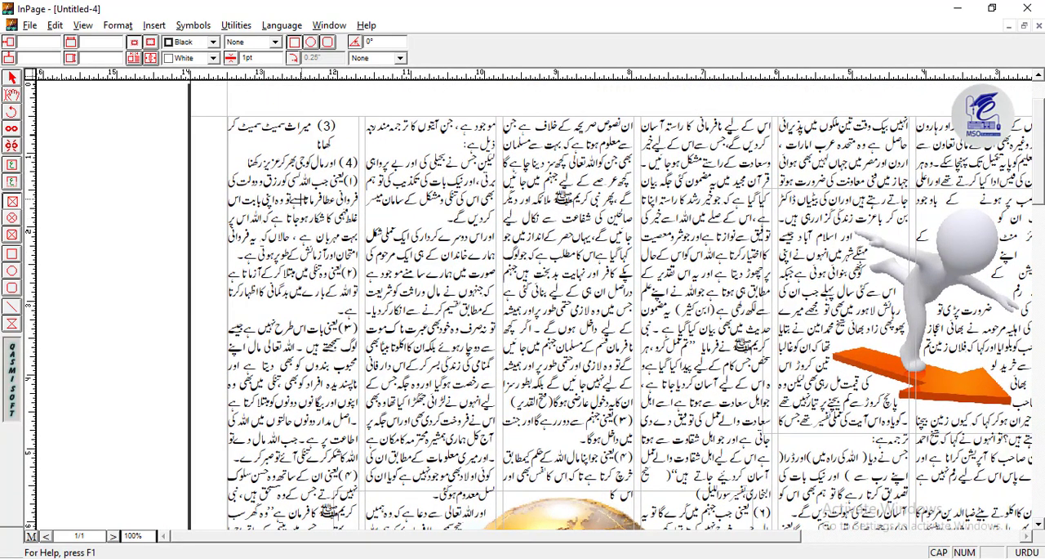
click(11, 165)
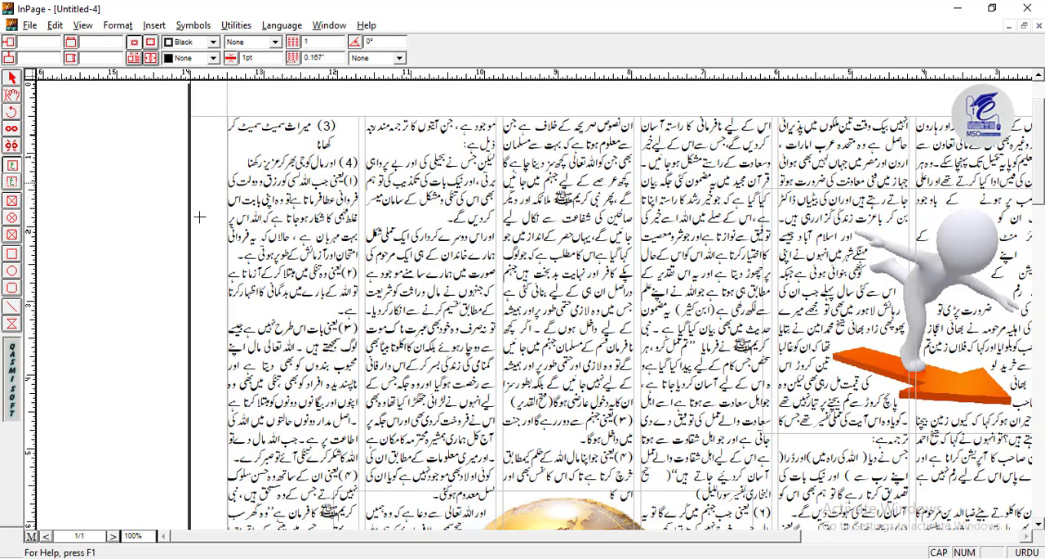
drag(307, 203, 704, 338)
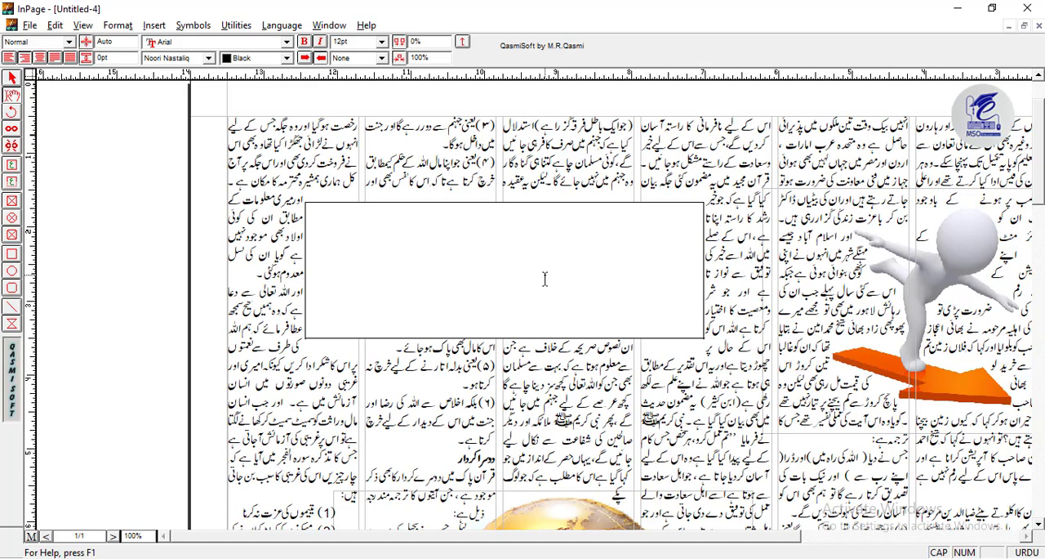
- Turn off Run Around for the new text box so the column text ignores it
click(12, 77)
click(450, 243)
right_click(450, 243)
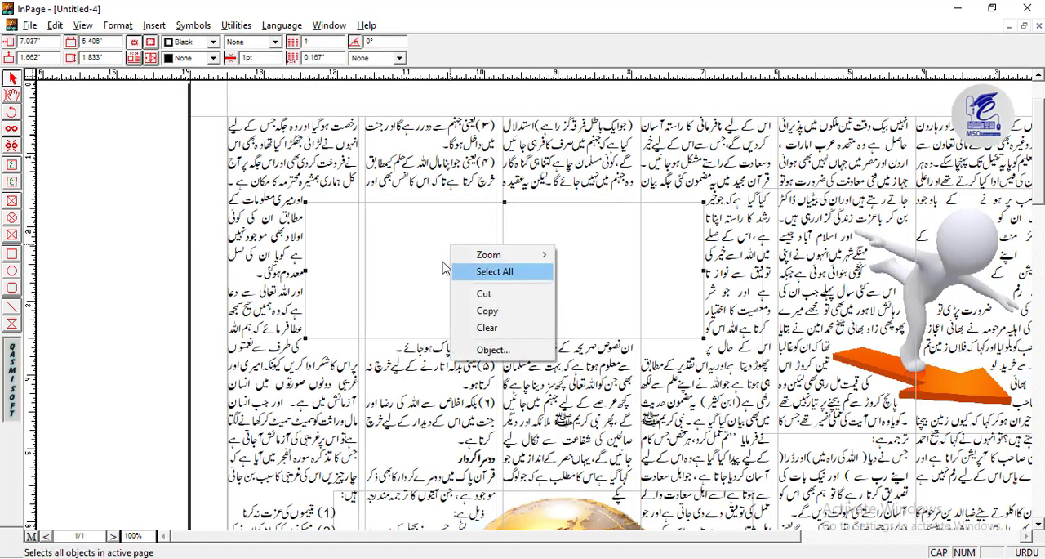
click(493, 350)
click(593, 347)
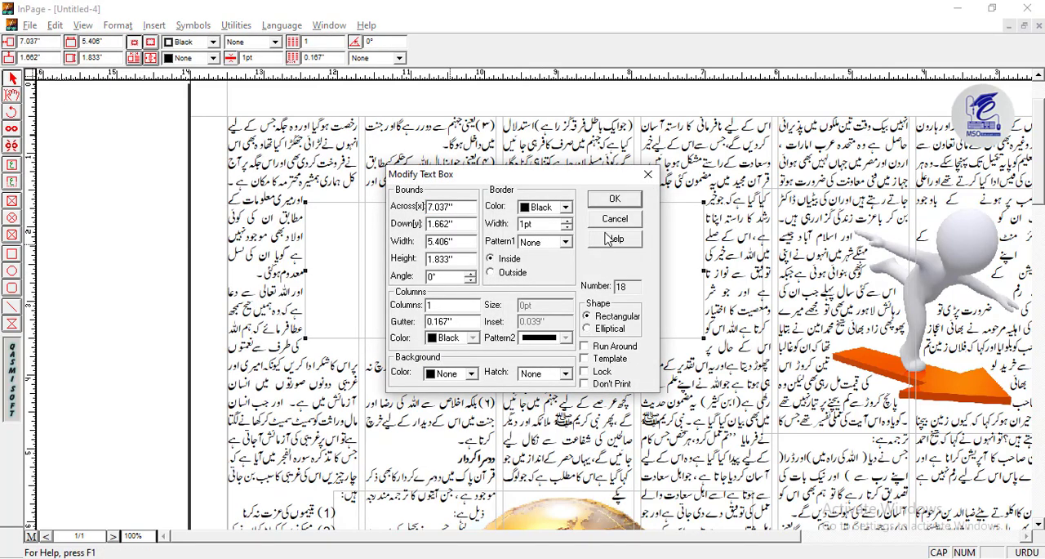
click(615, 198)
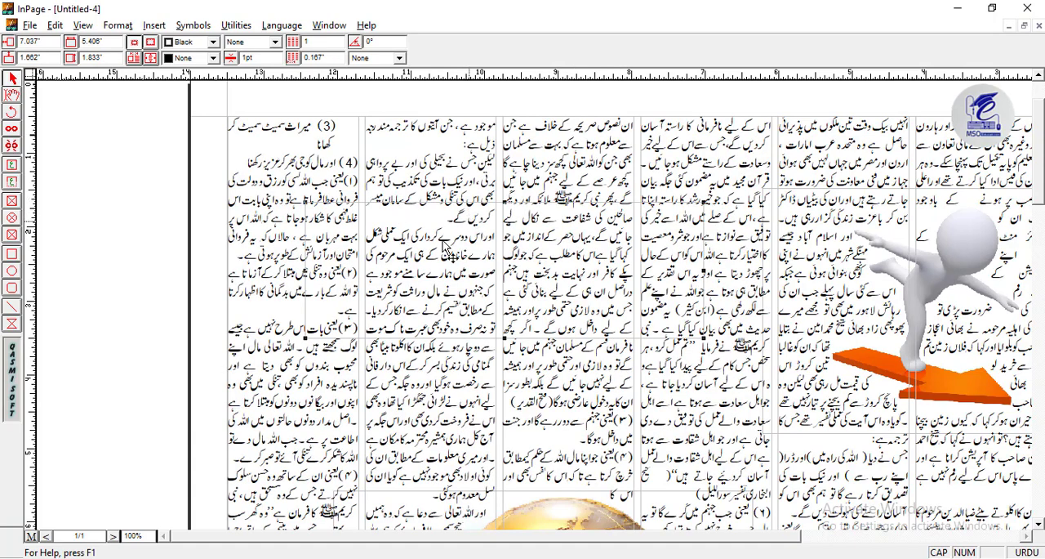
right_click(425, 237)
click(477, 340)
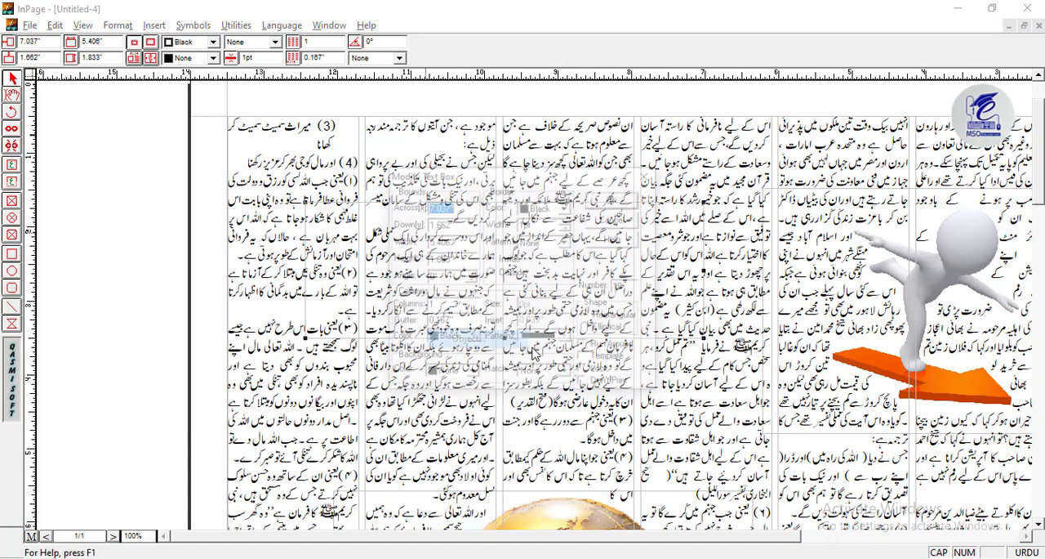
click(615, 219)
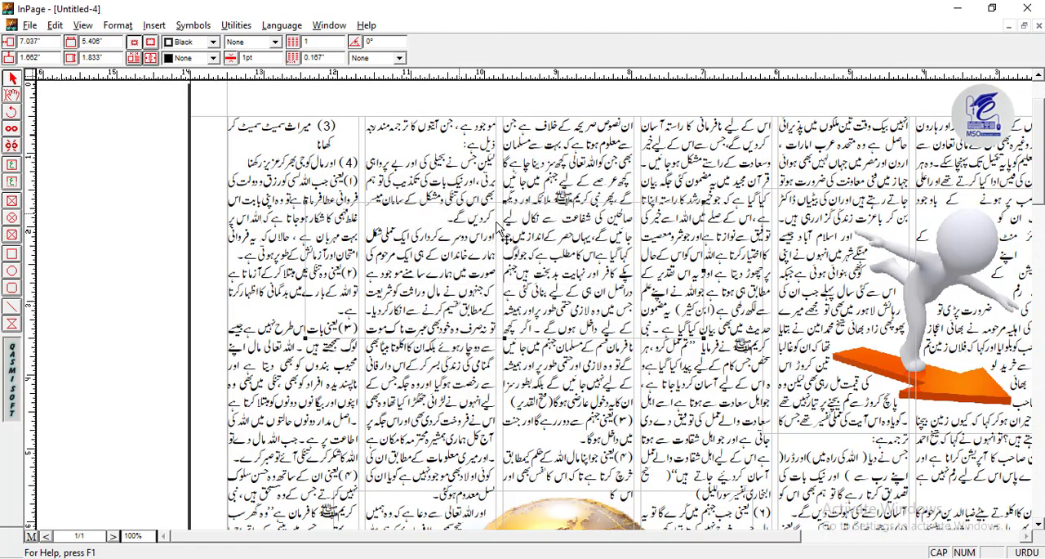
- Copy the heading "جیسا کردار ویسا انجام" from 2 kirdar.inp into the new text box of Untitled-4
click(326, 202)
click(329, 208)
click(12, 95)
click(367, 237)
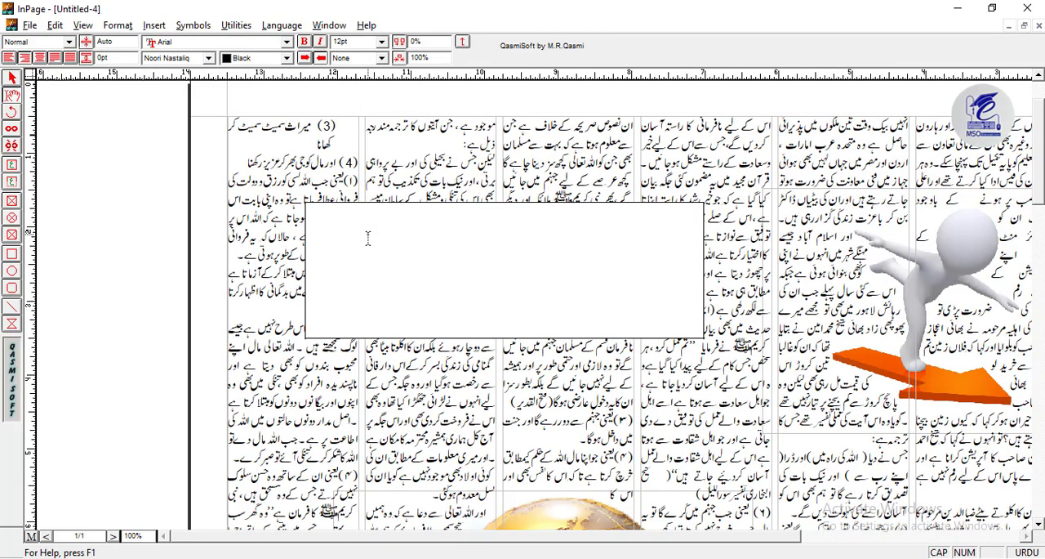
key(ctrl+Tab)
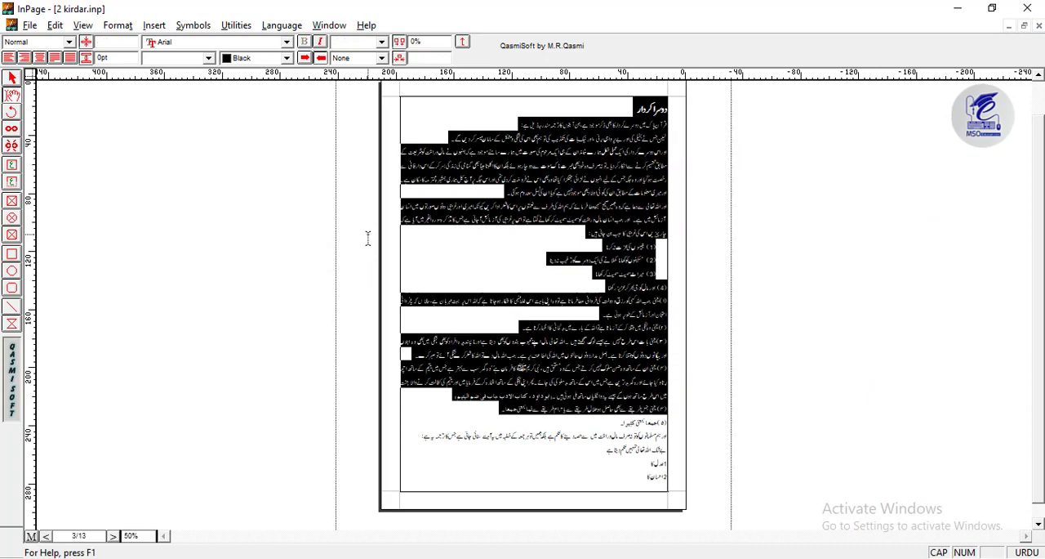
key(ctrl+Home)
key(shift+End)
key(ctrl+c)
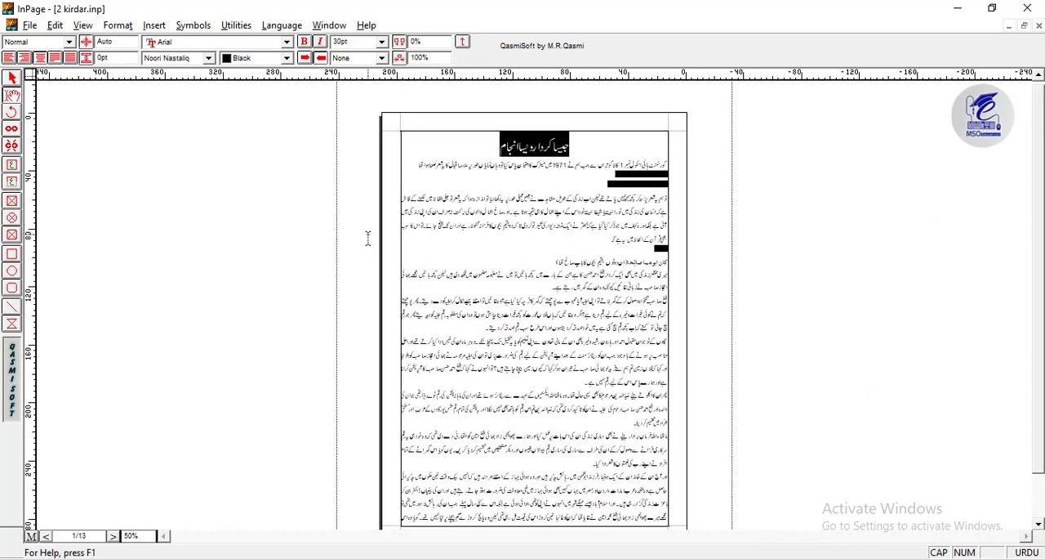
key(Delete)
key(ctrl+Tab)
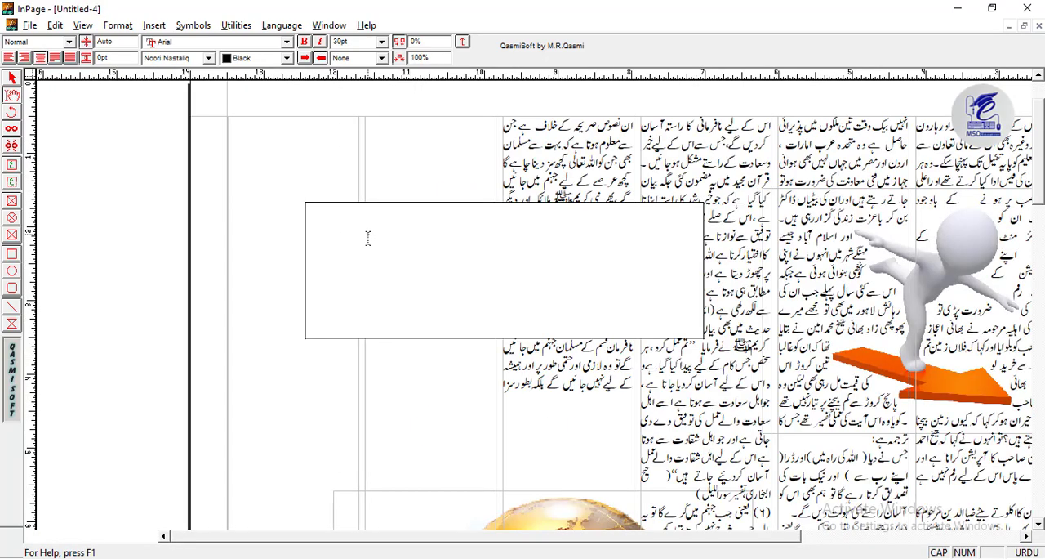
key(ctrl+v)
- Set the whole heading to 60 pt in the Unwan font
key(ctrl+a)
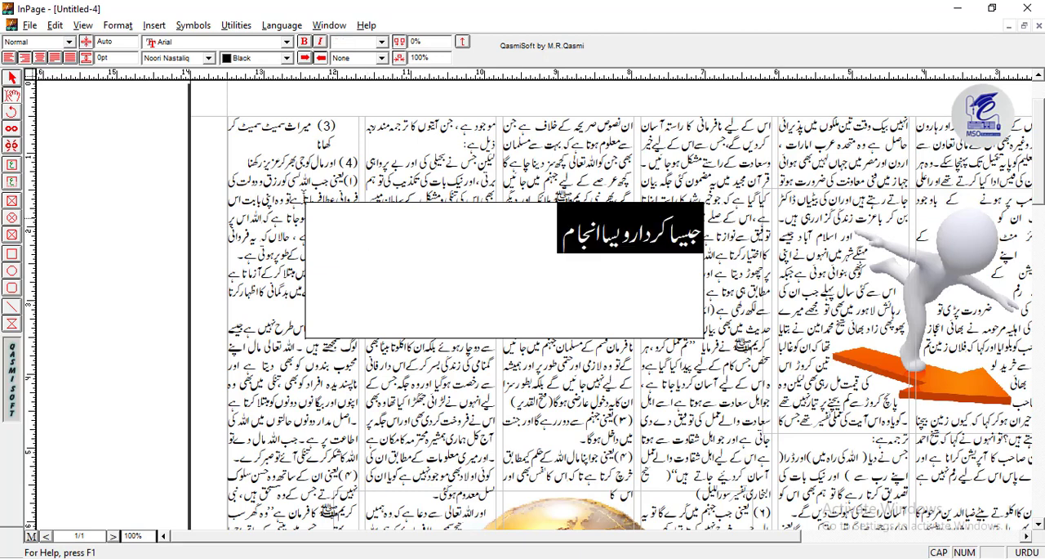
click(381, 41)
click(351, 87)
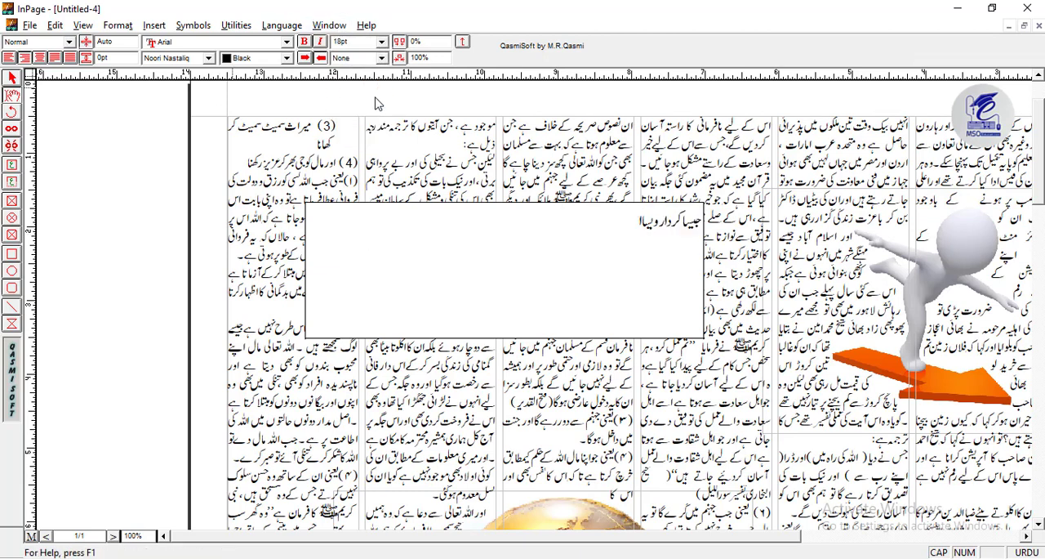
click(384, 42)
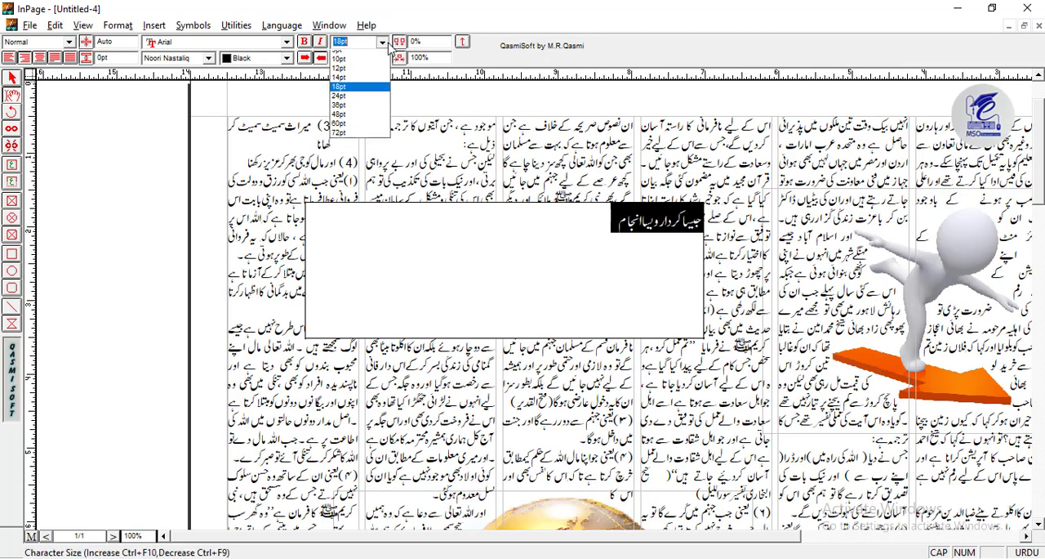
click(359, 123)
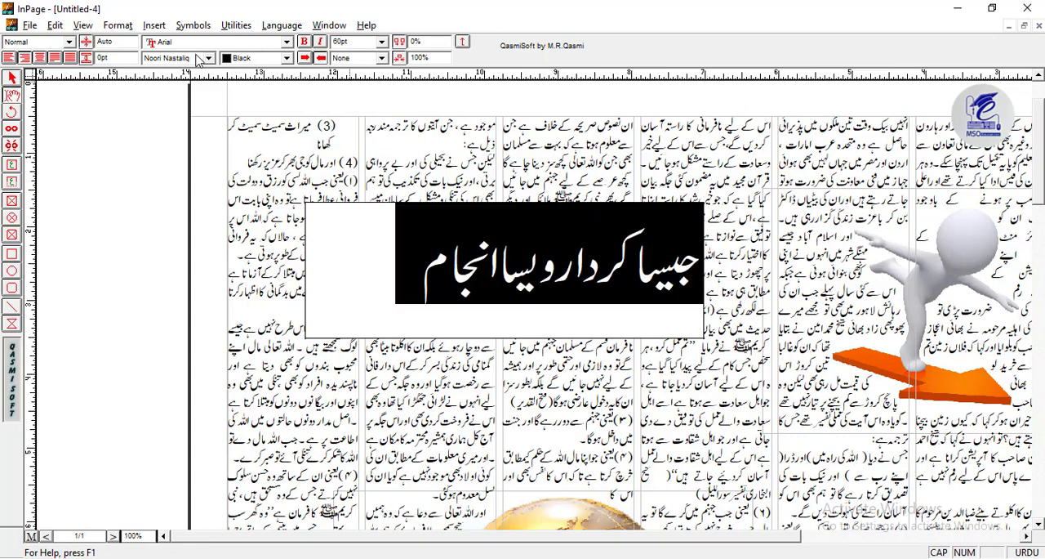
click(199, 57)
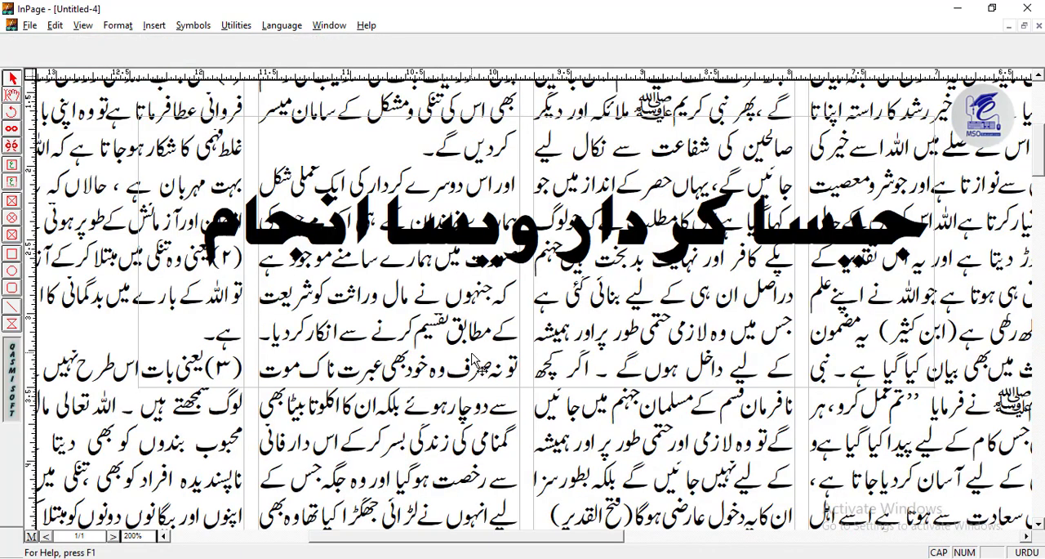
- Break the heading into two lines, with "ویسا انجام" on the second line
key(Escape)
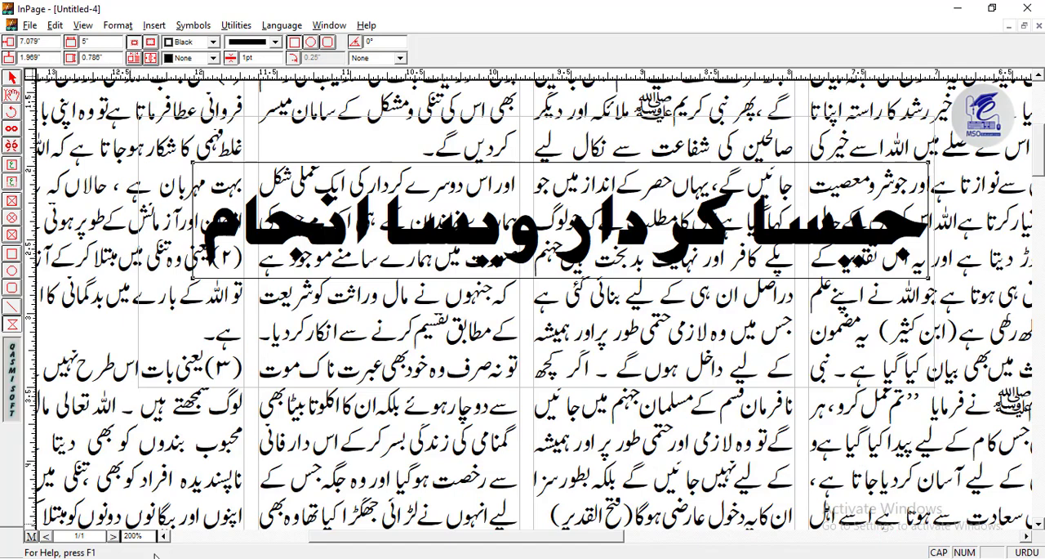
key(ctrl+5)
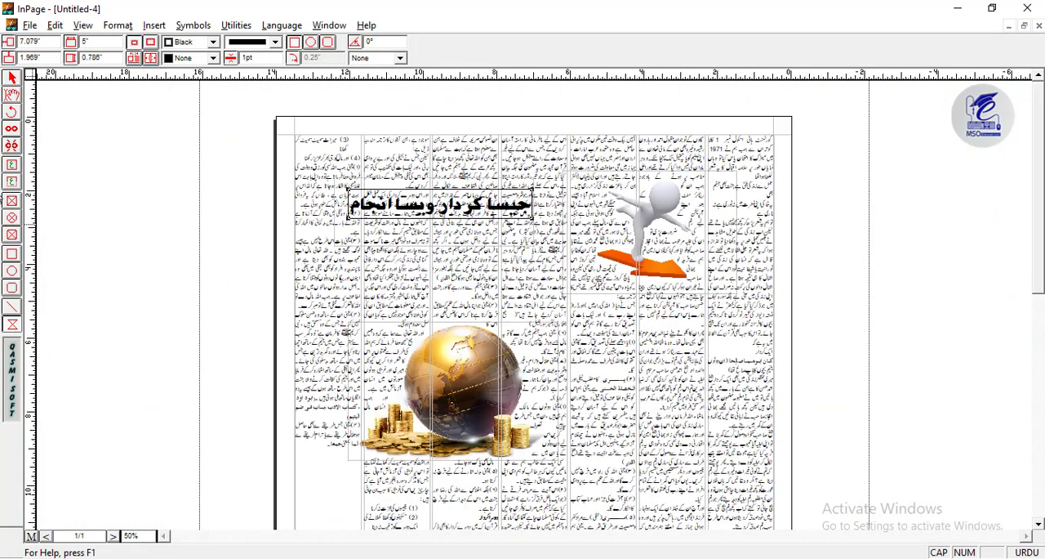
click(11, 94)
click(438, 205)
key(Return)
- Extend the heading's text box downward so that both 60 pt lines fit inside it
click(11, 77)
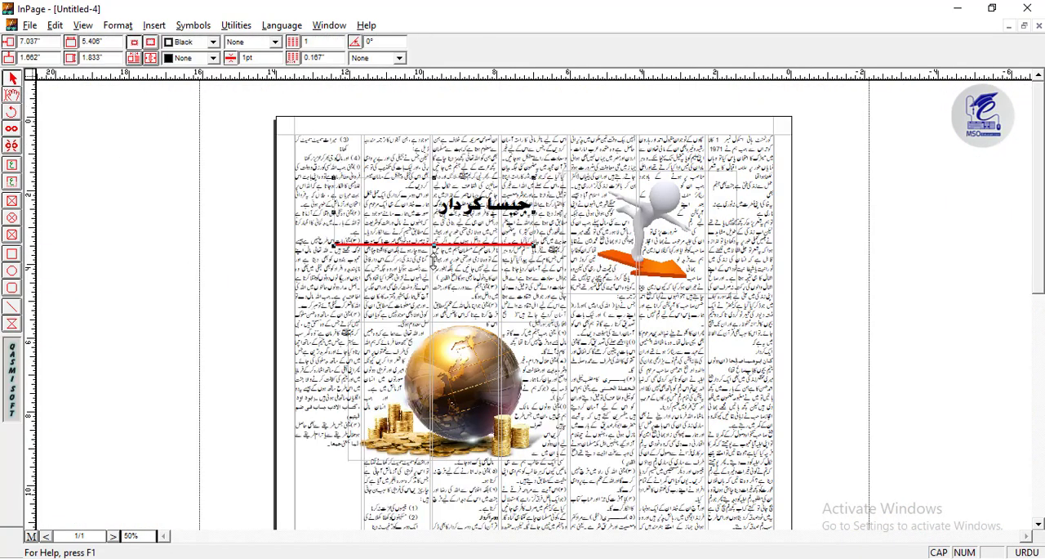
click(11, 94)
click(440, 248)
drag(434, 260, 433, 285)
key(Home)
key(ctrl+a)
text(60)
key(Return)
click(12, 78)
click(434, 245)
click(11, 95)
click(434, 253)
- Set the line spacing and the font size of both heading lines to 70 pt
key(ctrl+a)
click(353, 58)
key(Tab)
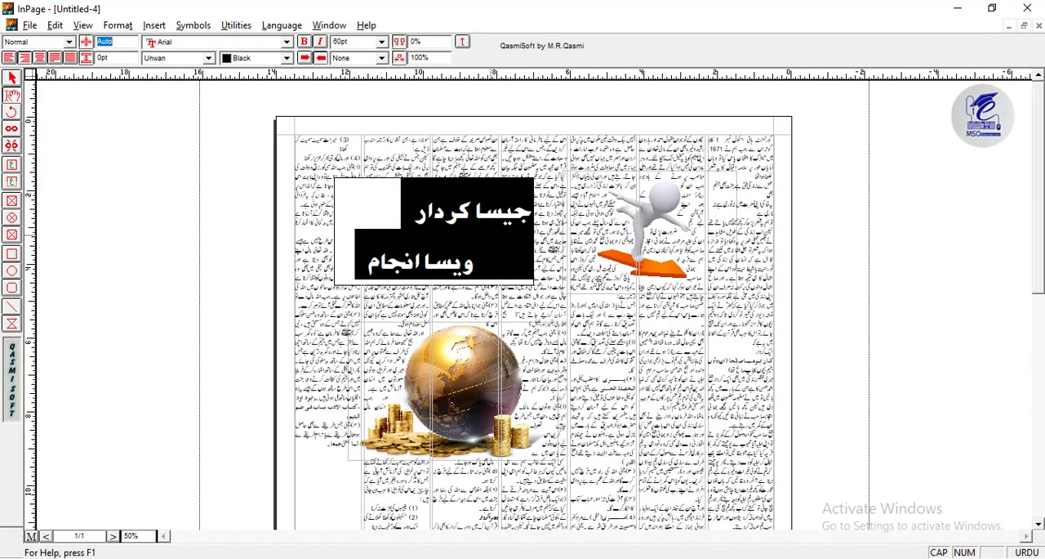
text(50)
key(Return)
text(70)
key(Return)
double_click(341, 42)
text(70)
key(Return)
- Draw a polygon outline about 5.1 by 1.9 inches around the two-line heading
click(10, 79)
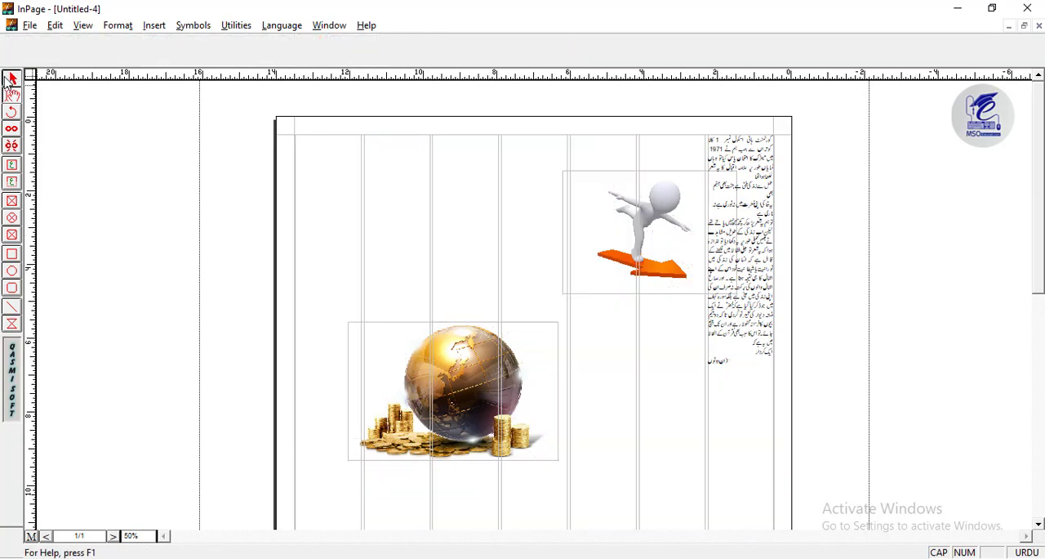
click(441, 248)
key(ctrl+2)
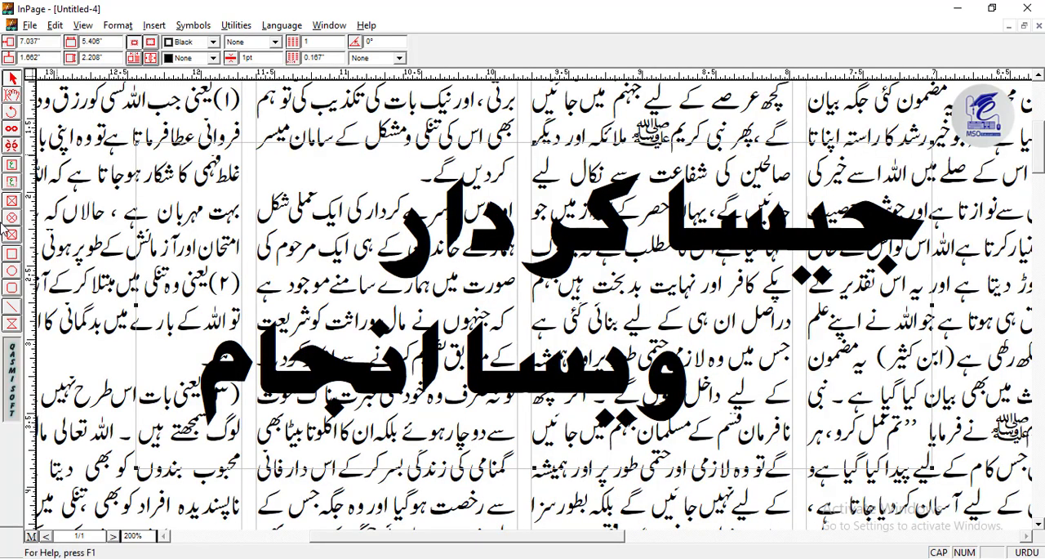
click(12, 325)
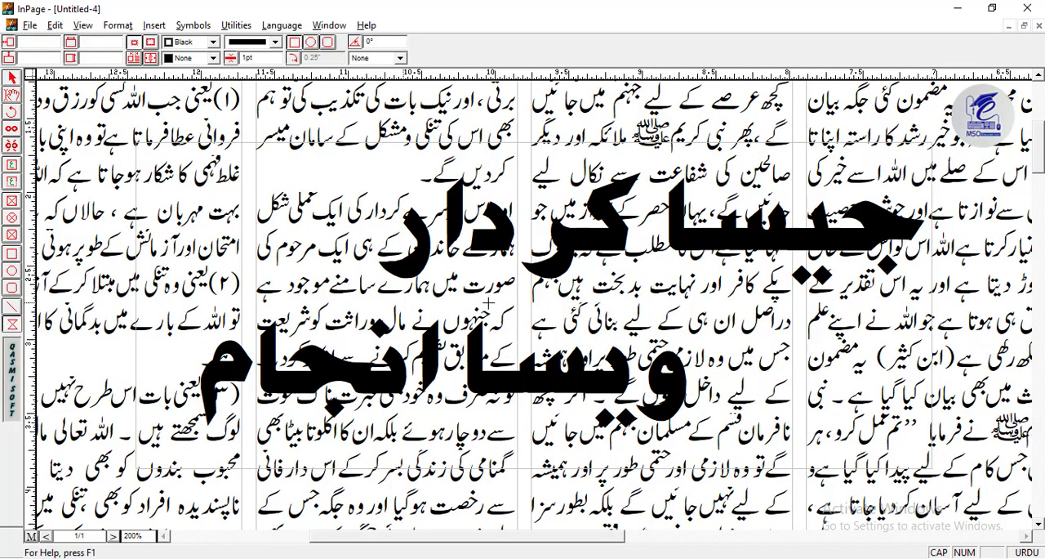
drag(936, 156, 180, 439)
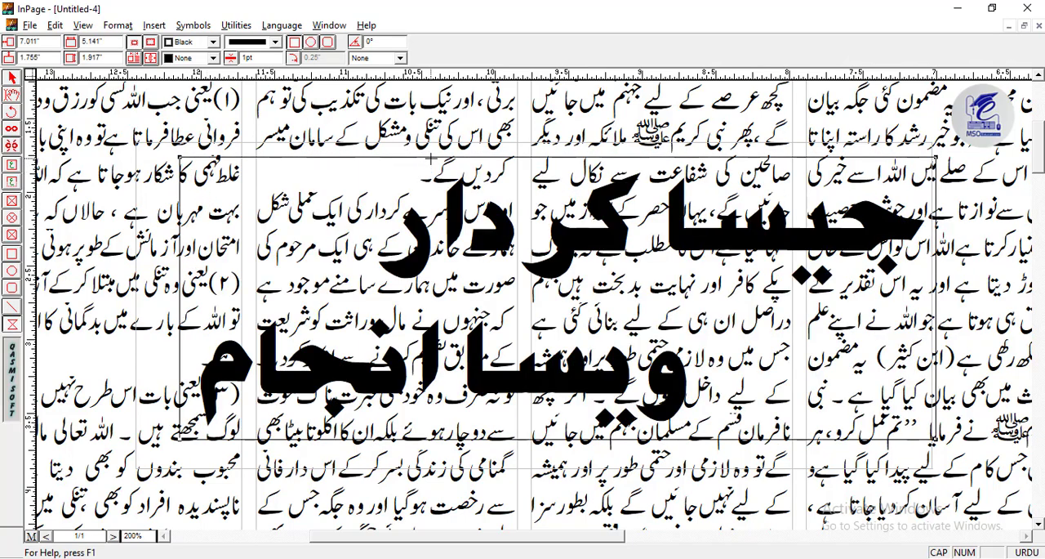
click(13, 78)
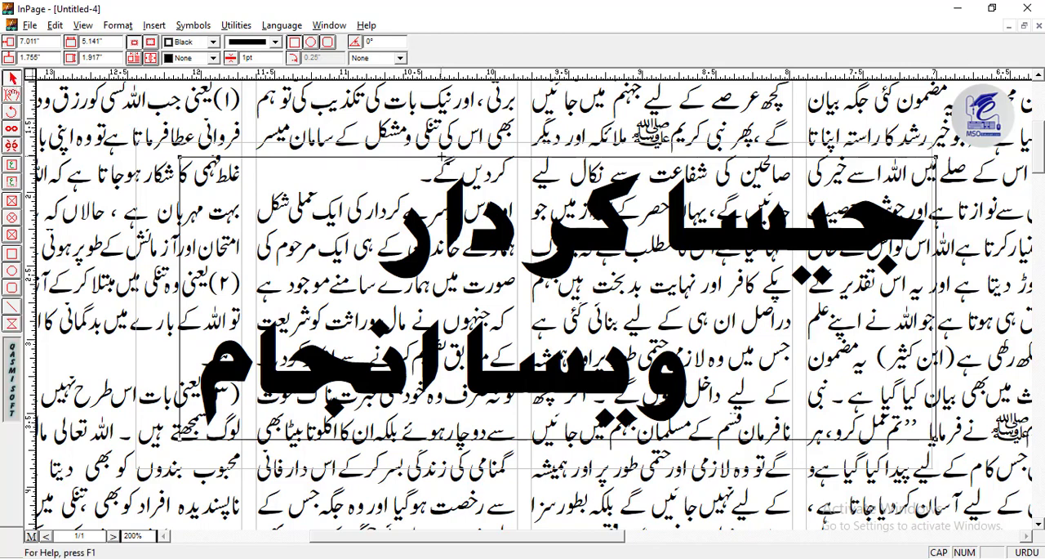
- Reshape the outline to follow the upper edge, right end and lower dots of the heading's first line
drag(436, 174, 462, 169)
drag(587, 167, 692, 207)
drag(794, 187, 794, 204)
drag(936, 156, 927, 217)
drag(930, 259, 912, 255)
drag(915, 284, 891, 279)
drag(897, 304, 832, 264)
drag(846, 289, 775, 255)
drag(797, 265, 790, 285)
- Fit the outline closely around the right end and underside of the heading's second line
drag(691, 376, 691, 377)
drag(722, 344, 677, 256)
drag(691, 375, 684, 435)
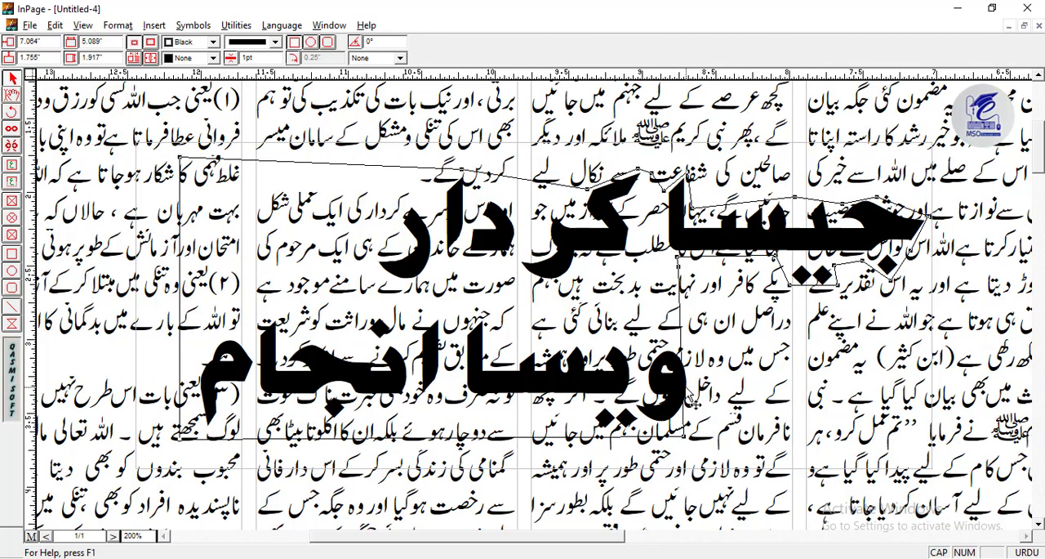
drag(683, 395, 694, 386)
drag(585, 437, 582, 398)
drag(605, 407, 597, 436)
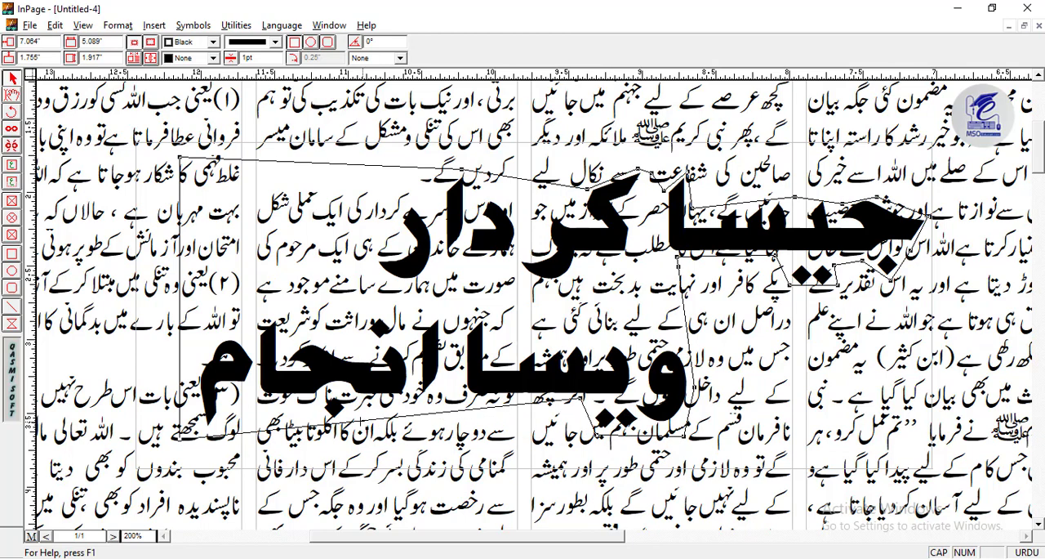
drag(358, 420, 313, 398)
drag(226, 422, 226, 393)
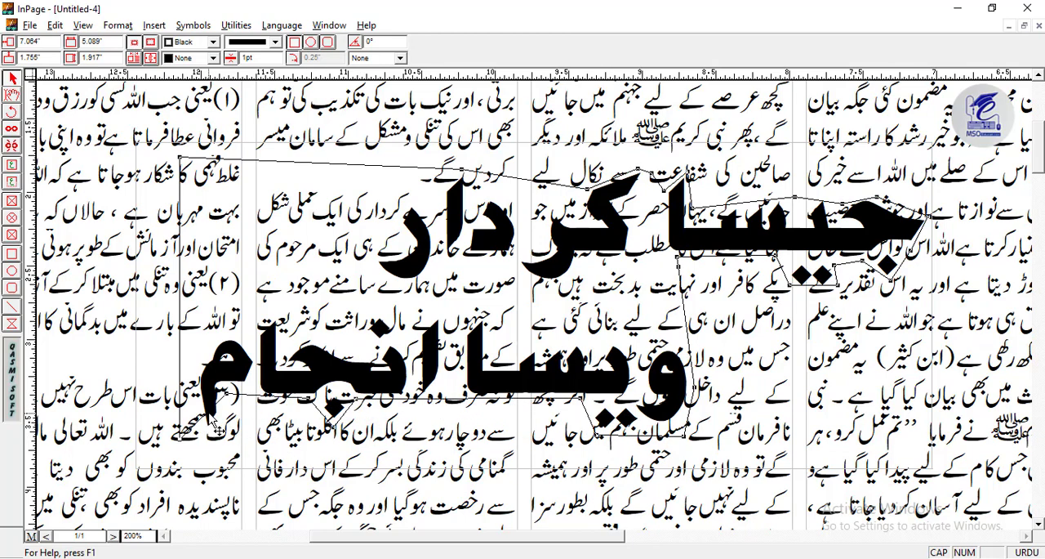
drag(180, 440, 201, 426)
- Shape the outline's left side around the left ends of both heading lines
drag(371, 290, 362, 289)
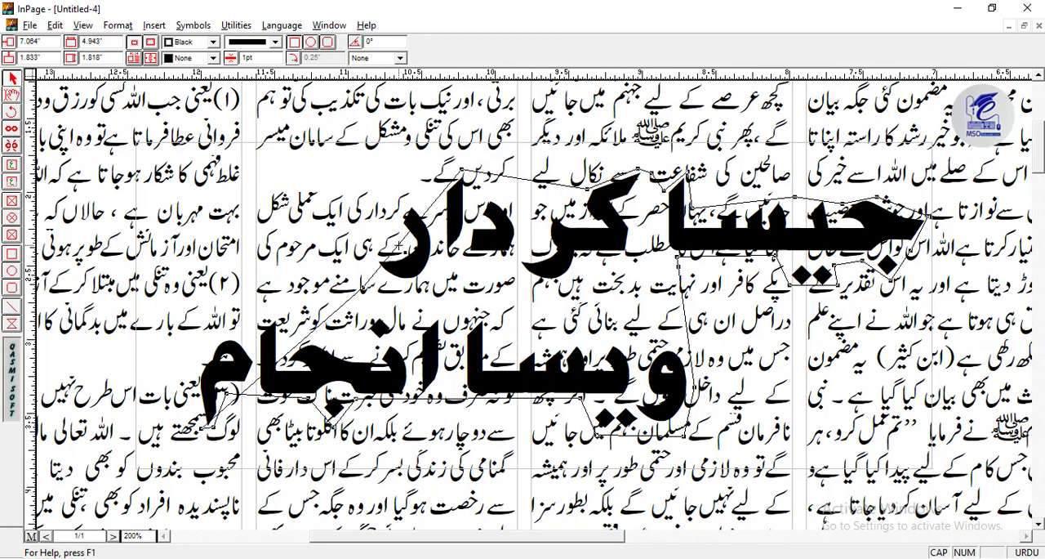
drag(410, 230, 384, 203)
drag(319, 324, 195, 342)
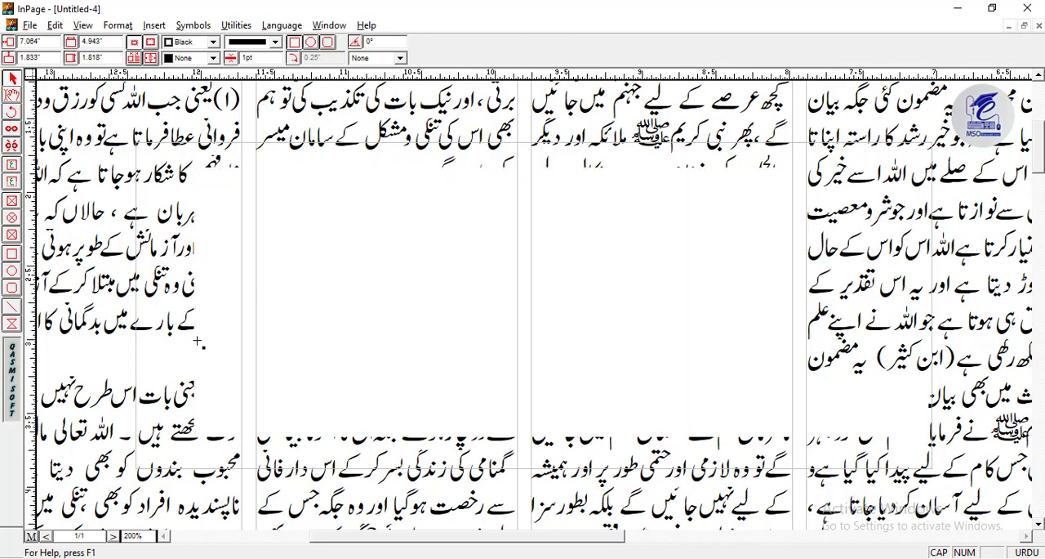
- Colour both lines of the heading text red
click(7, 99)
click(427, 289)
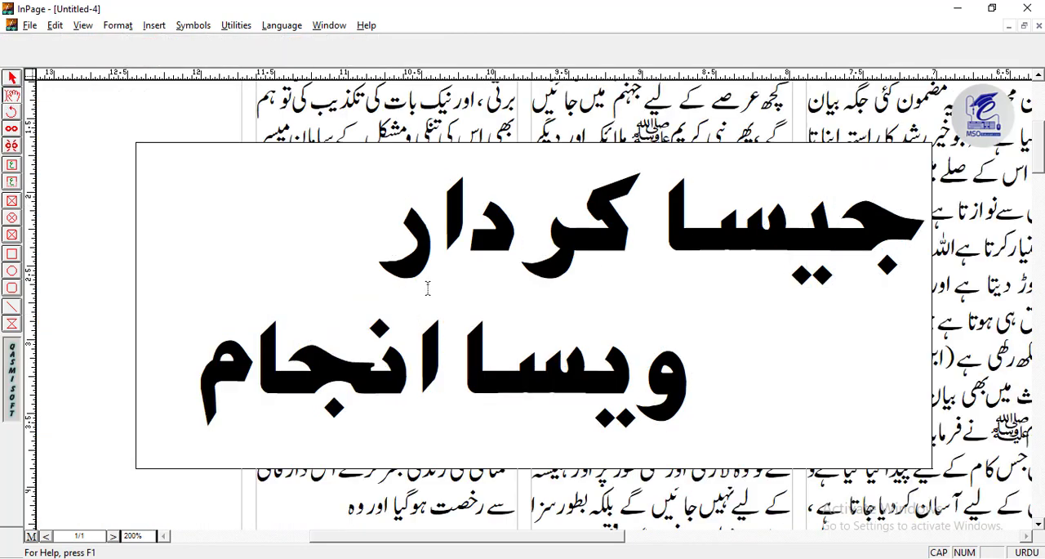
key(ctrl+a)
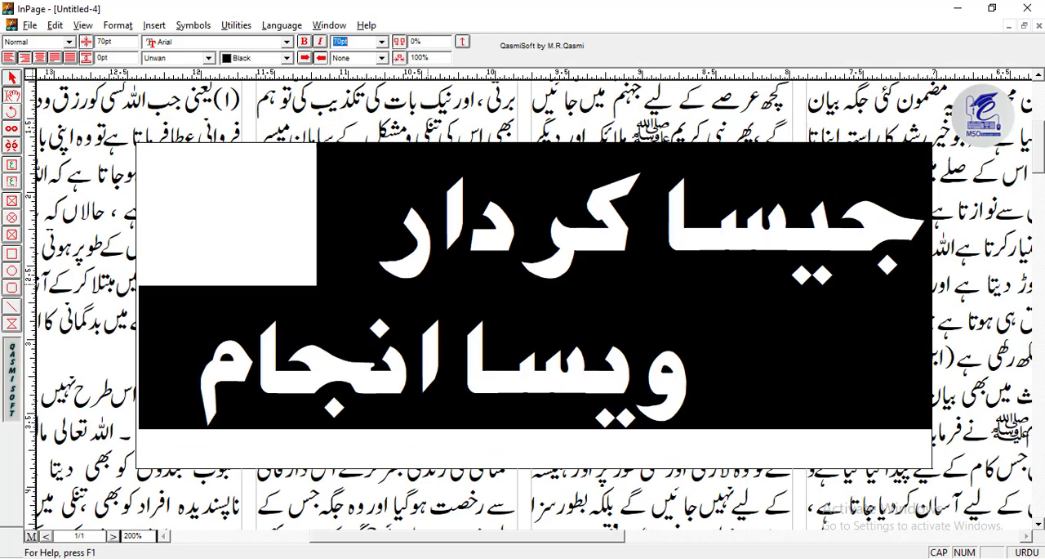
key(Tab)
key(Tab)
key(Tab)
key(Tab)
key(Tab)
key(Tab)
key(Down)
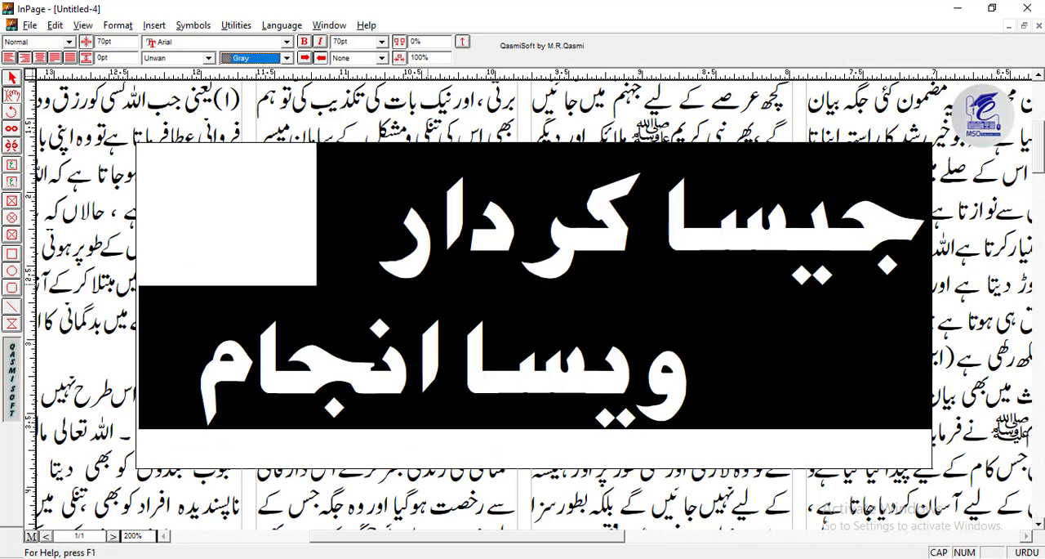
key(Return)
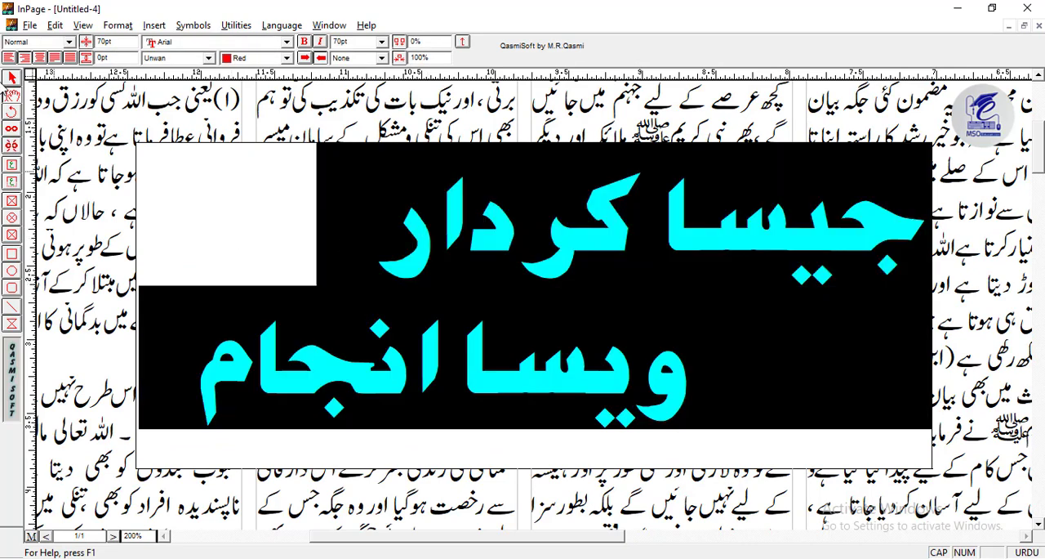
- Turn on Run Around for the polygon outline traced around the heading so the column text wraps around it
click(12, 77)
click(380, 262)
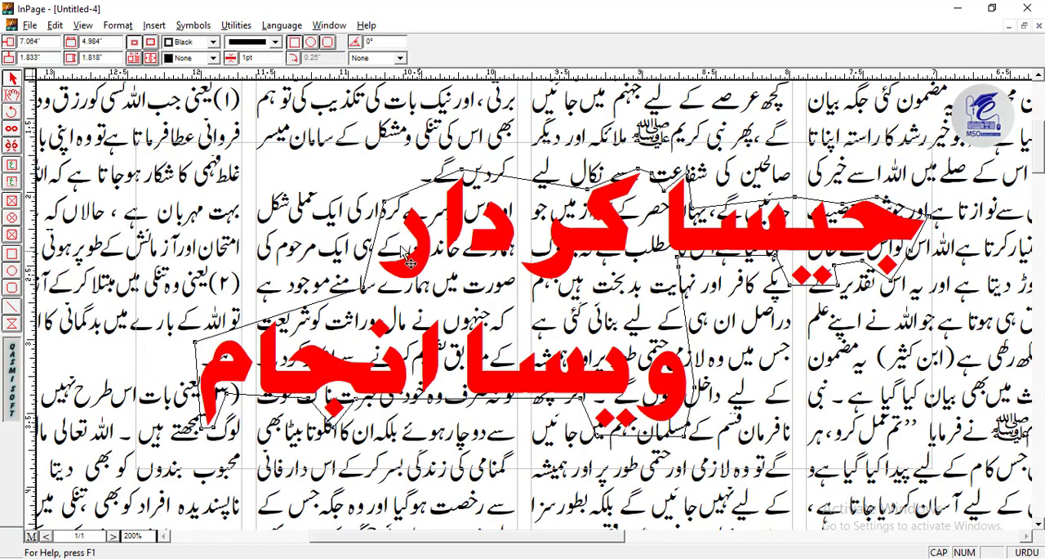
right_click(388, 237)
click(385, 216)
right_click(196, 347)
click(241, 446)
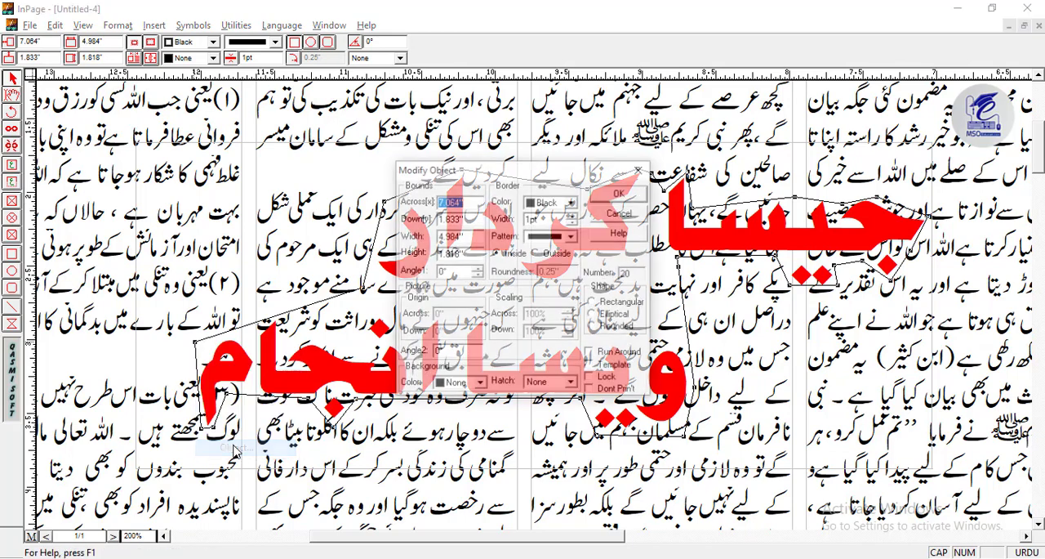
click(603, 353)
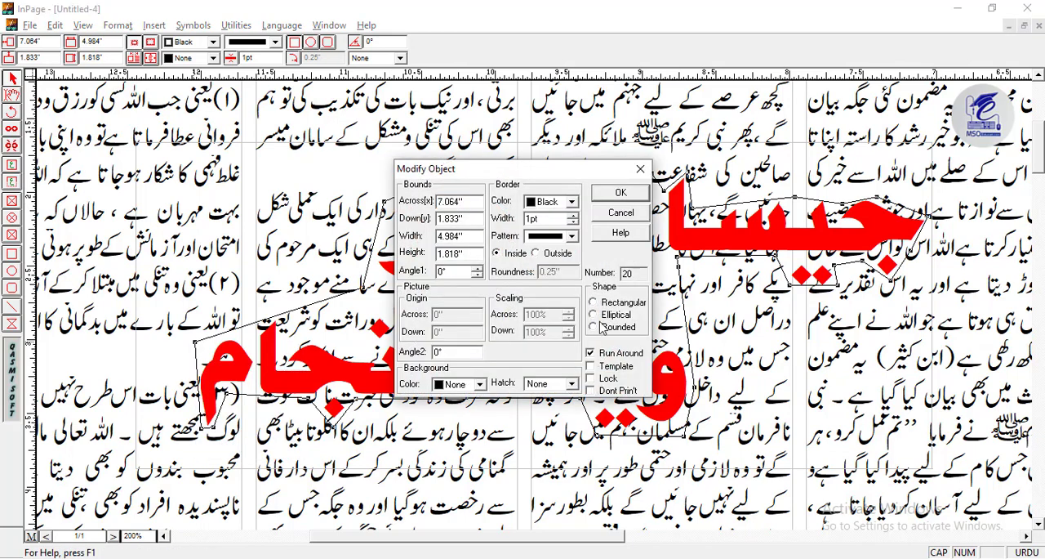
click(621, 196)
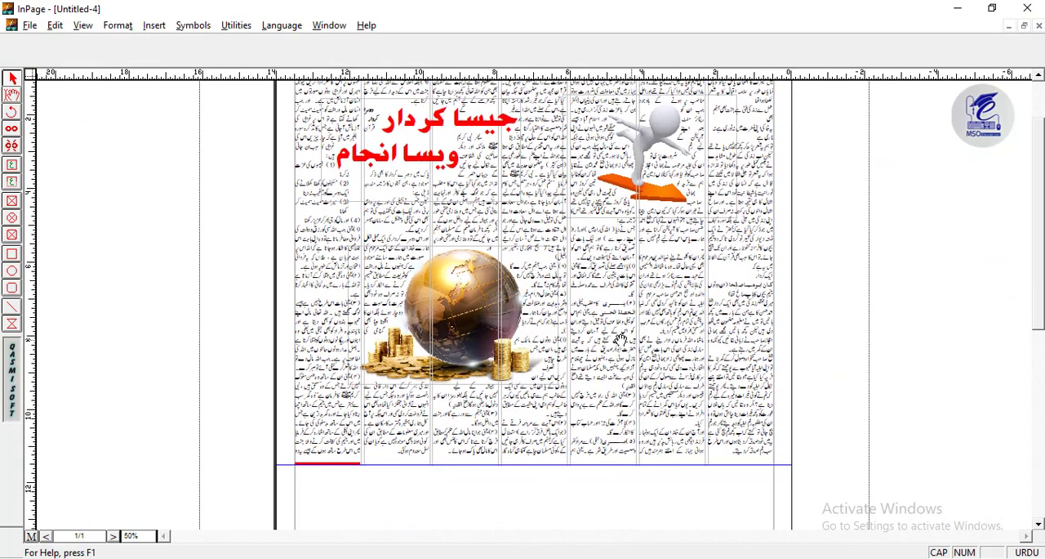
- Save the document to the Desktop as an InPage file named Tutorial
scroll(620, 339, up, 1)
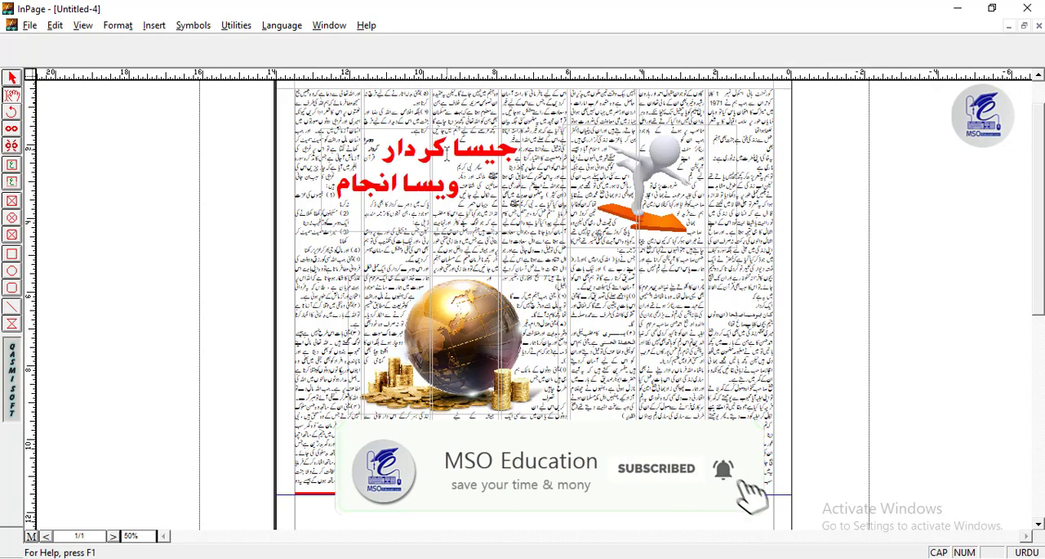
click(30, 25)
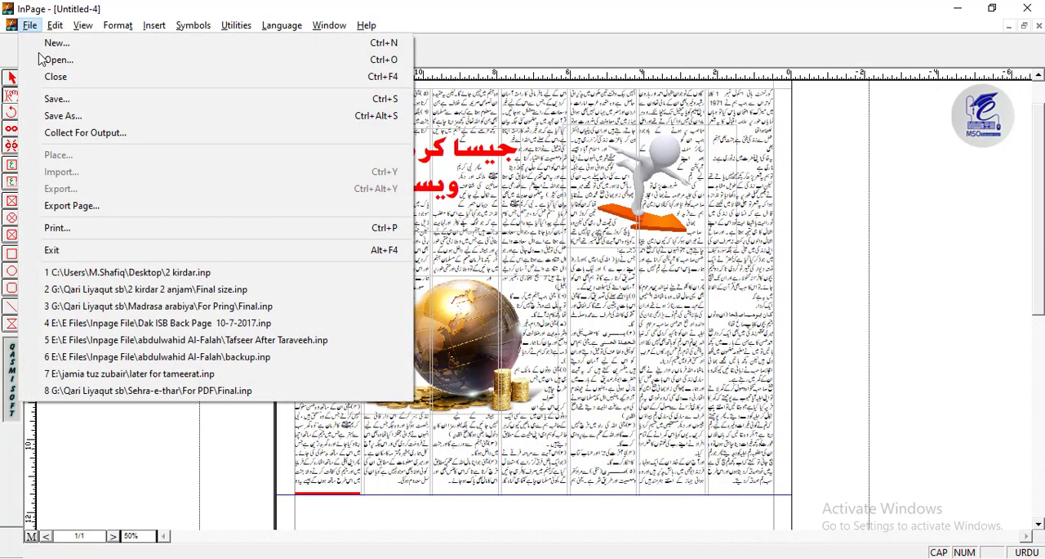
click(60, 99)
click(432, 208)
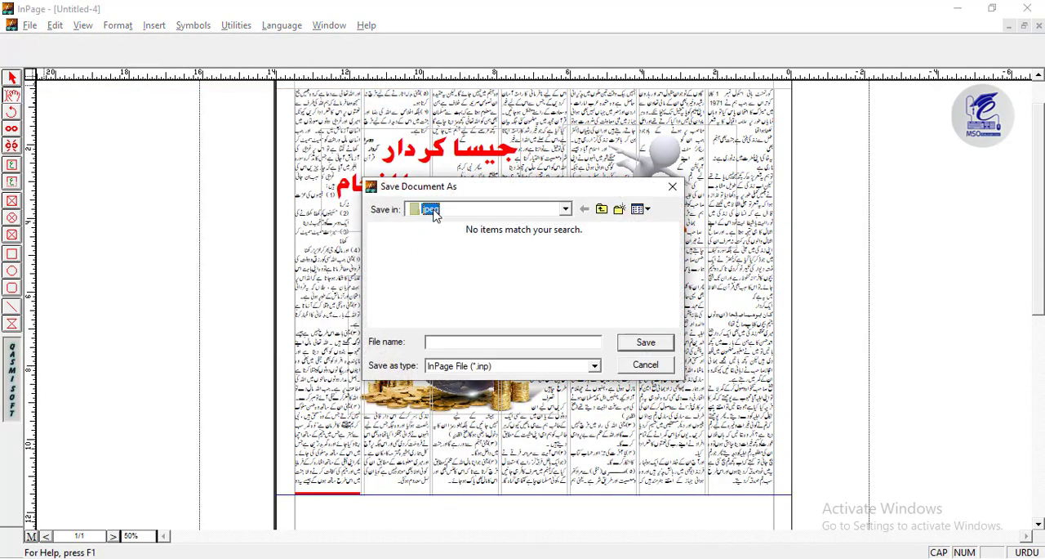
click(430, 220)
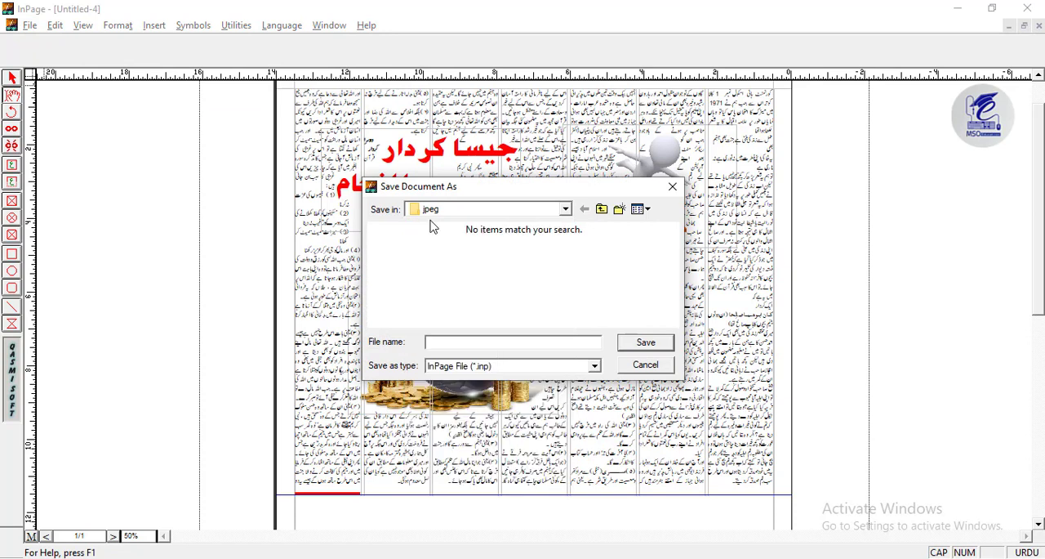
click(463, 347)
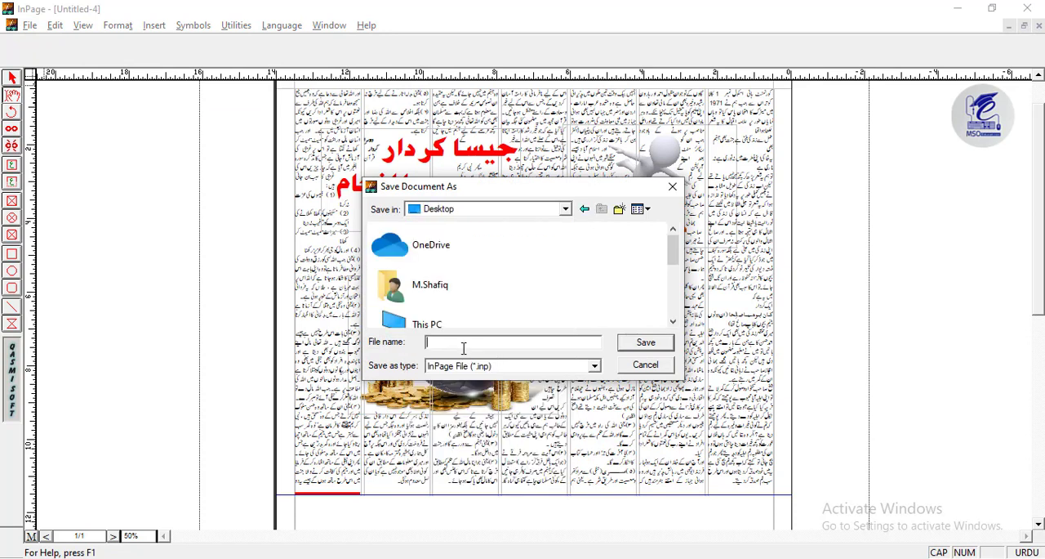
text(tUT)
key(BackSpace)
text(Tutorial)
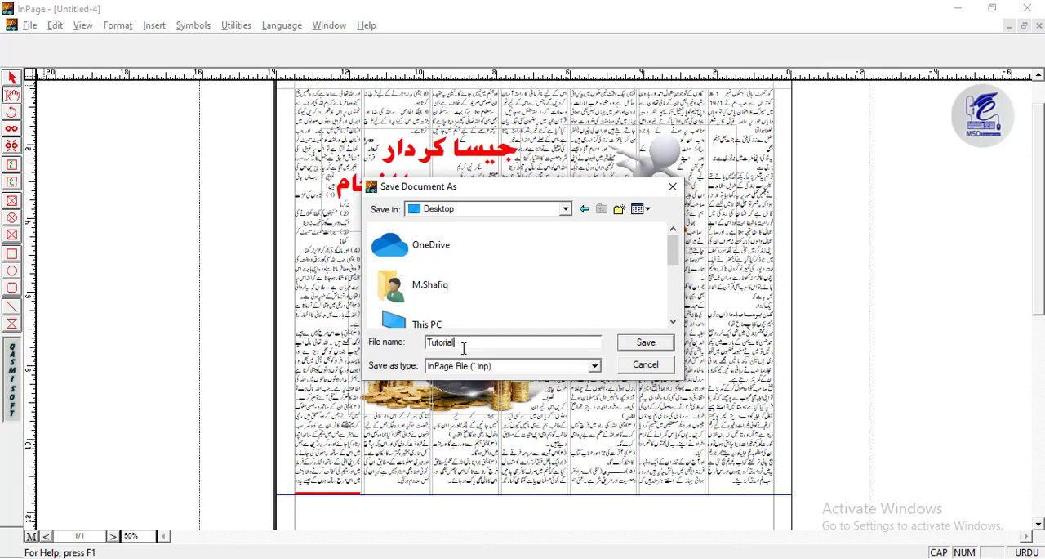
key(Return)
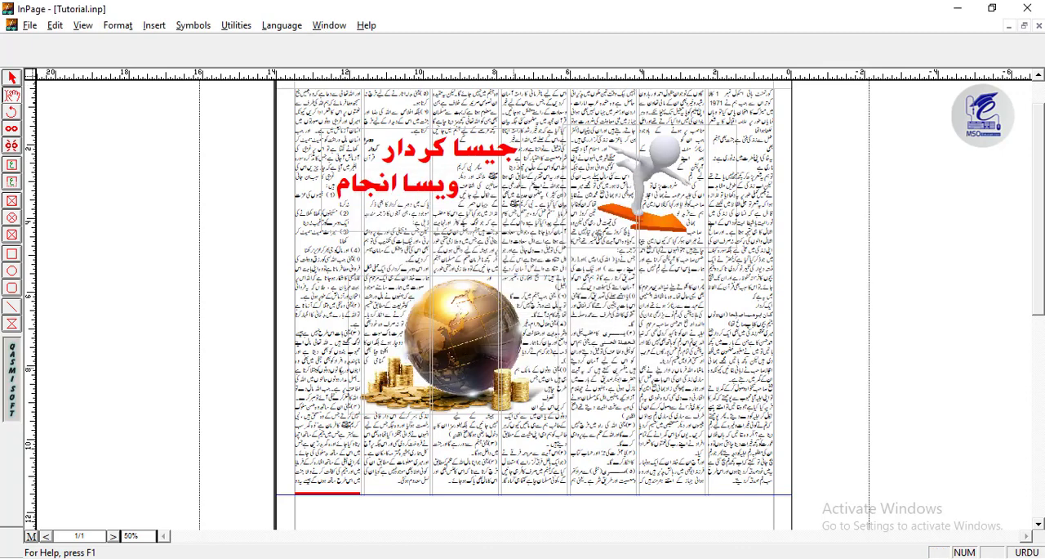